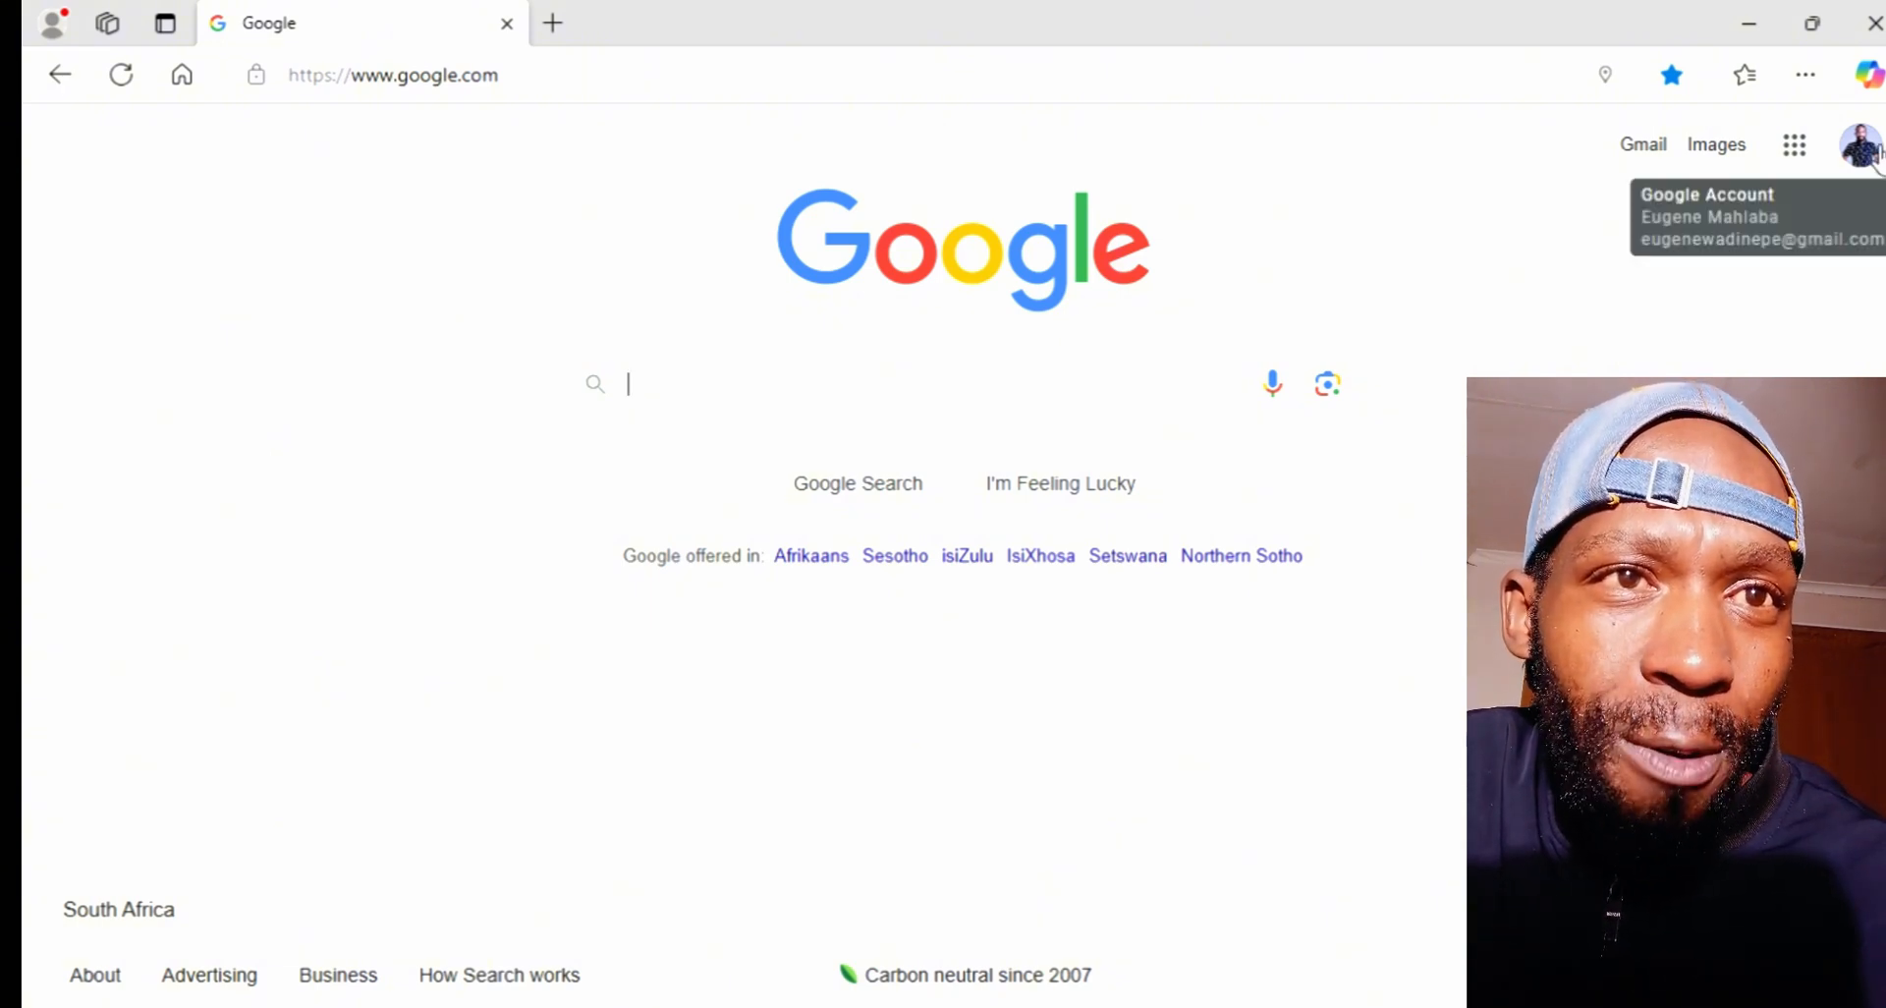
Open Google Business Profile Manager from the Google apps grid
left_click(1798, 175)
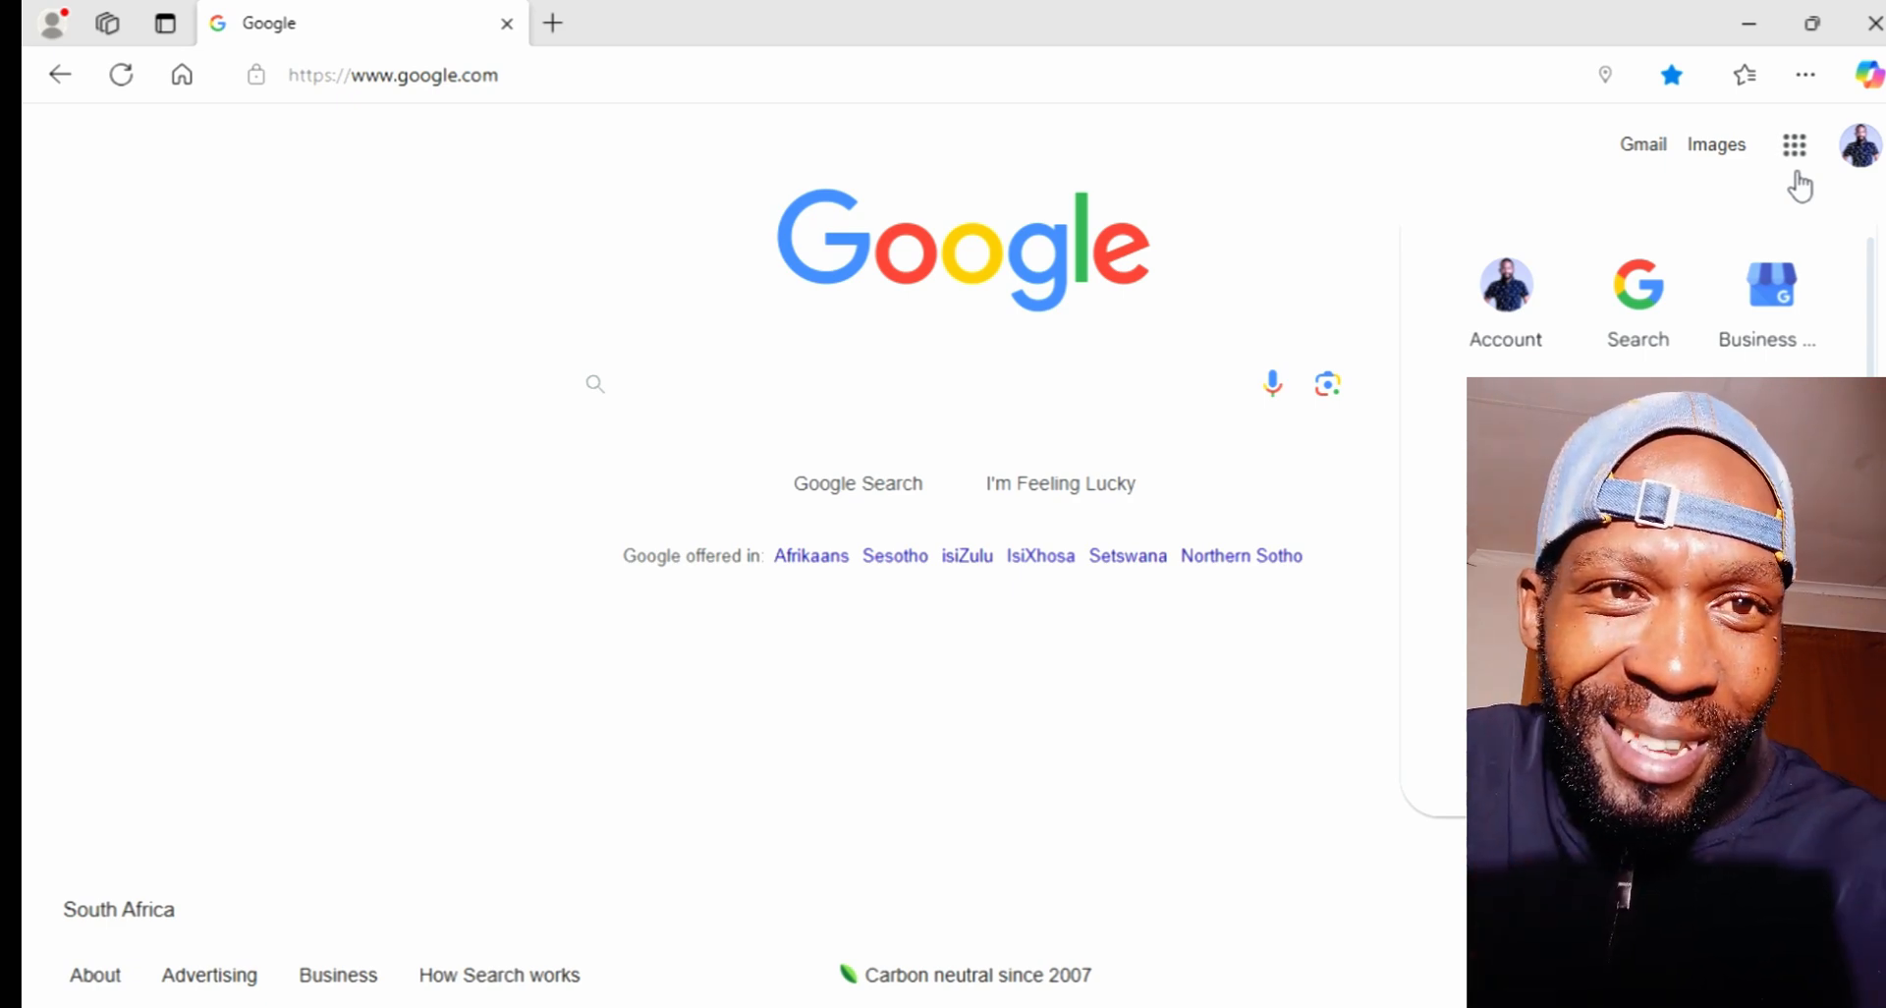
left_click(1798, 311)
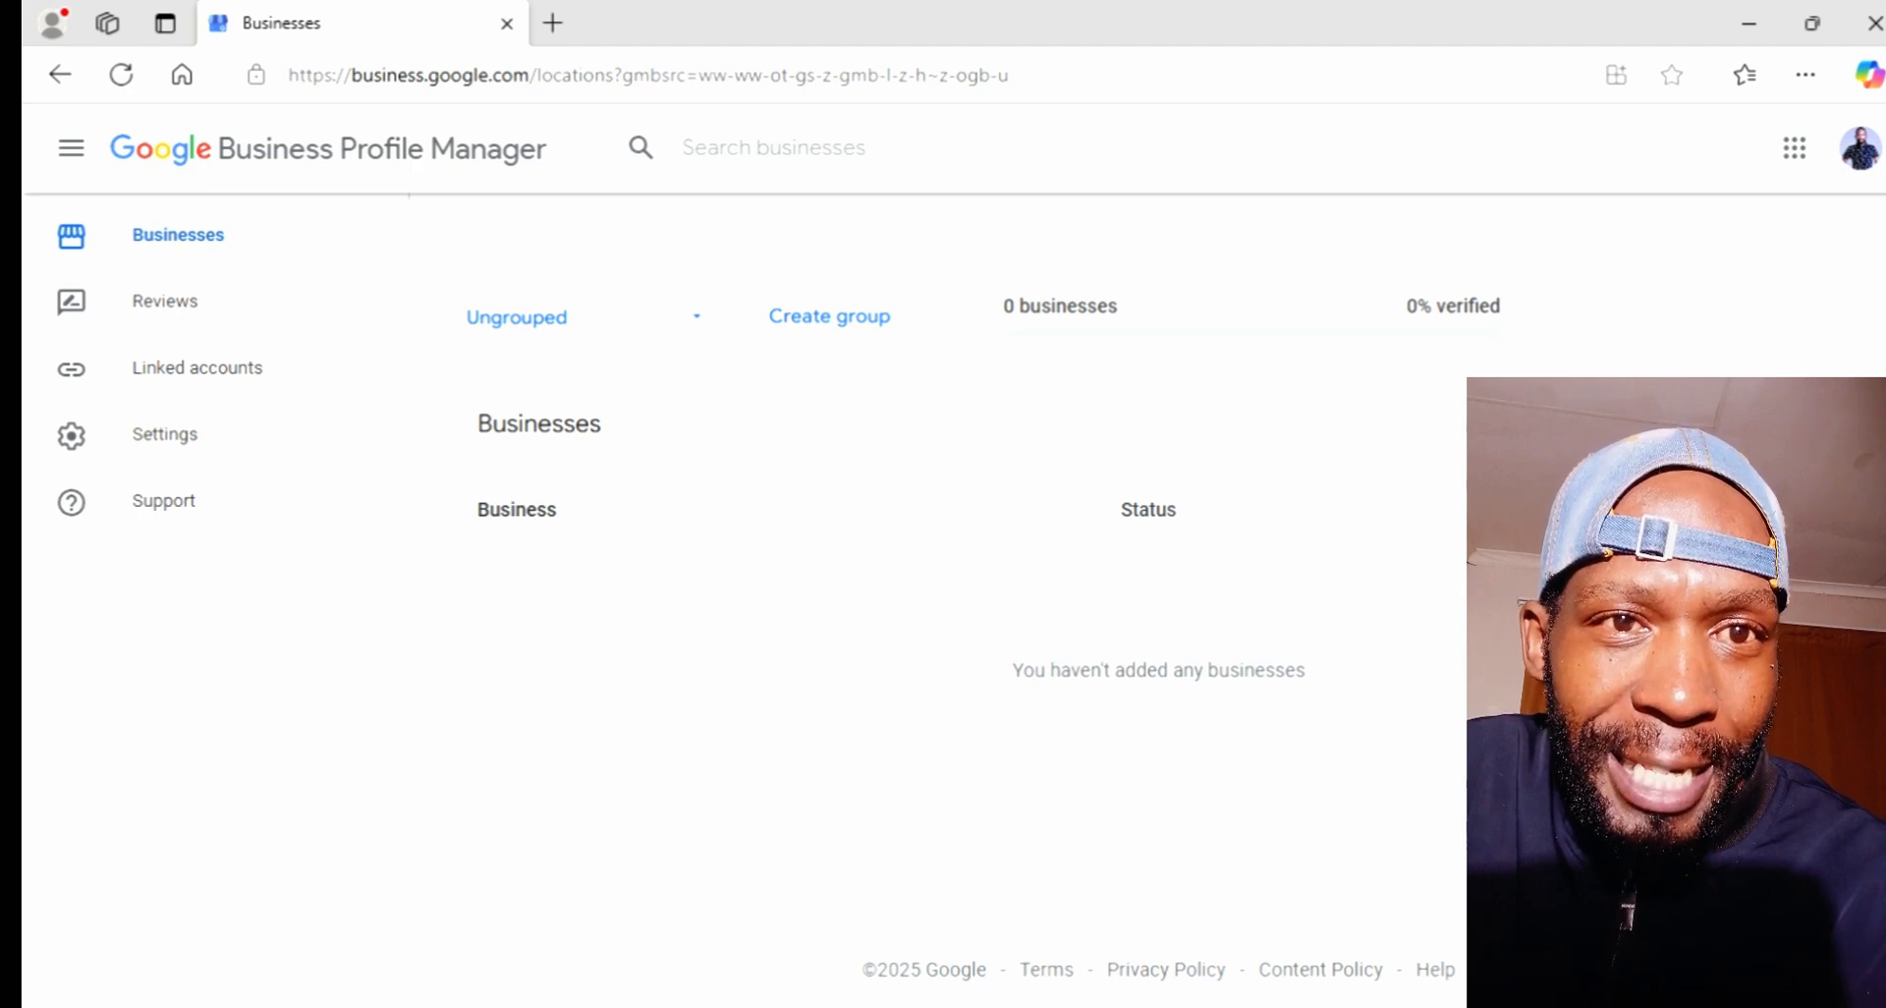
Go back from the empty Businesses list to the 'Start building your Business Profile' form
key("alt+Left")
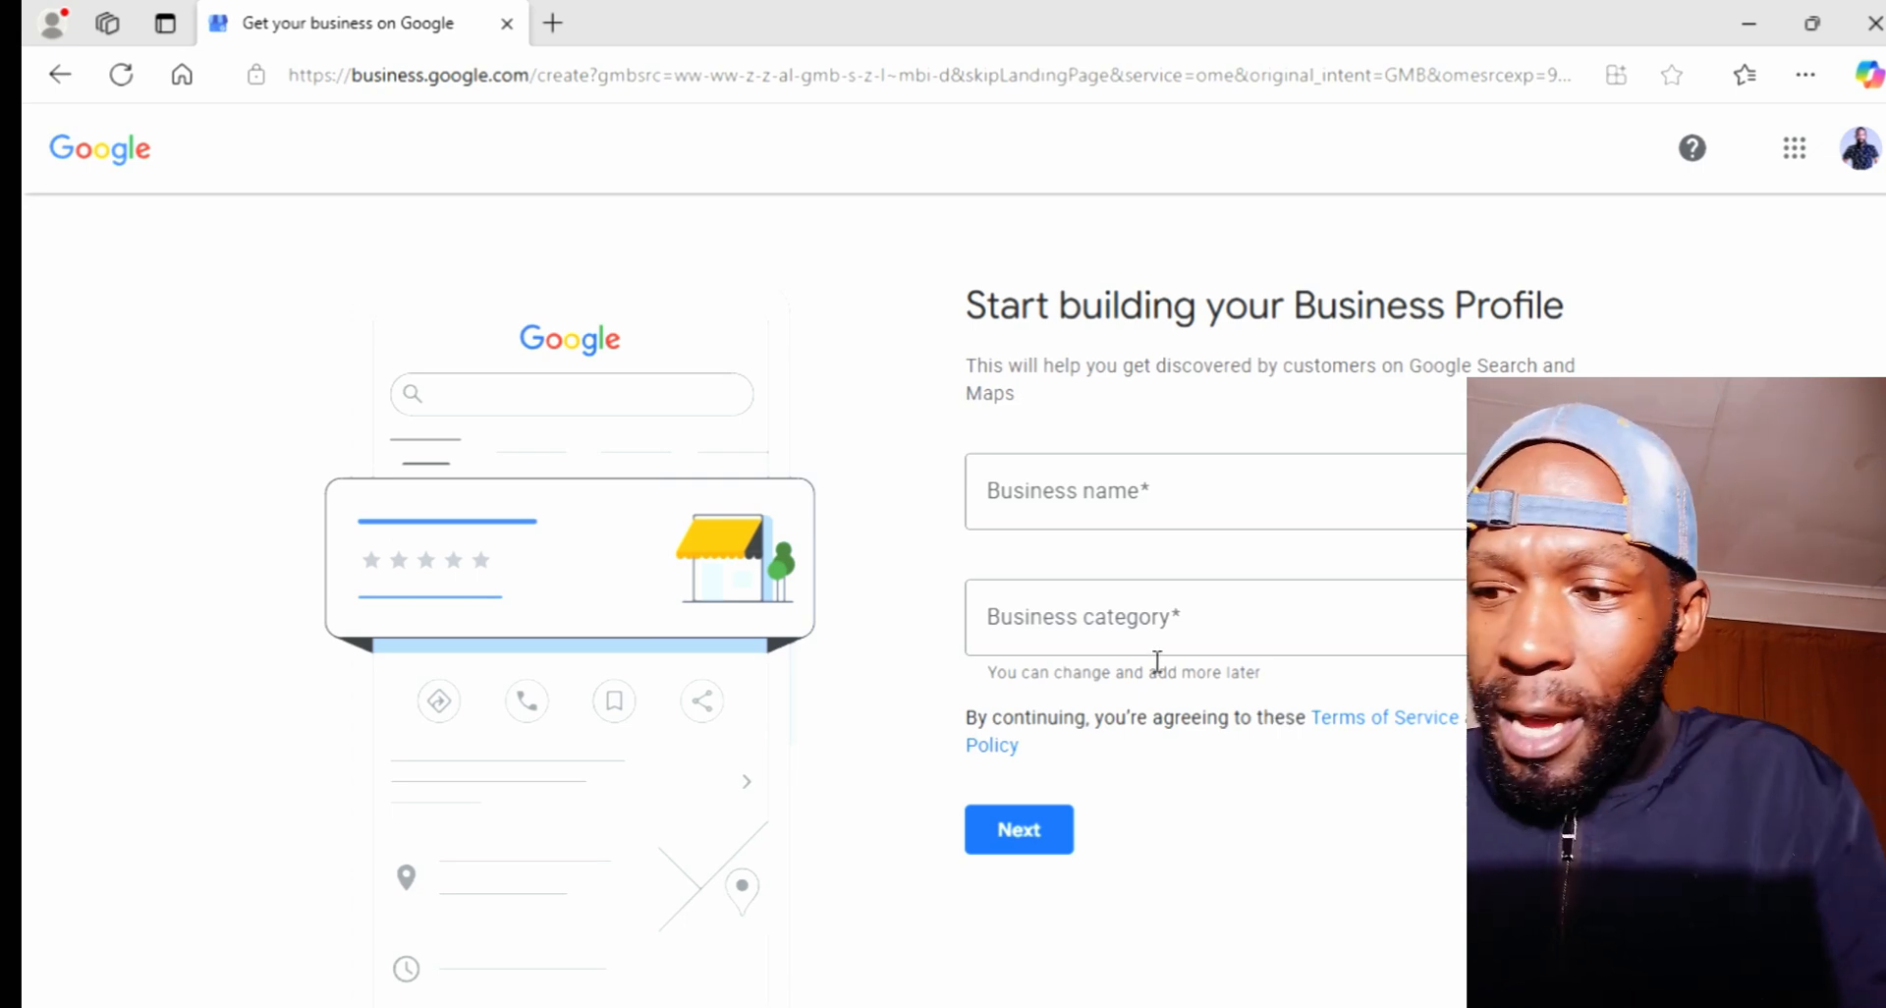
Create a new business named 'Photography Branding'
left_click(1072, 506)
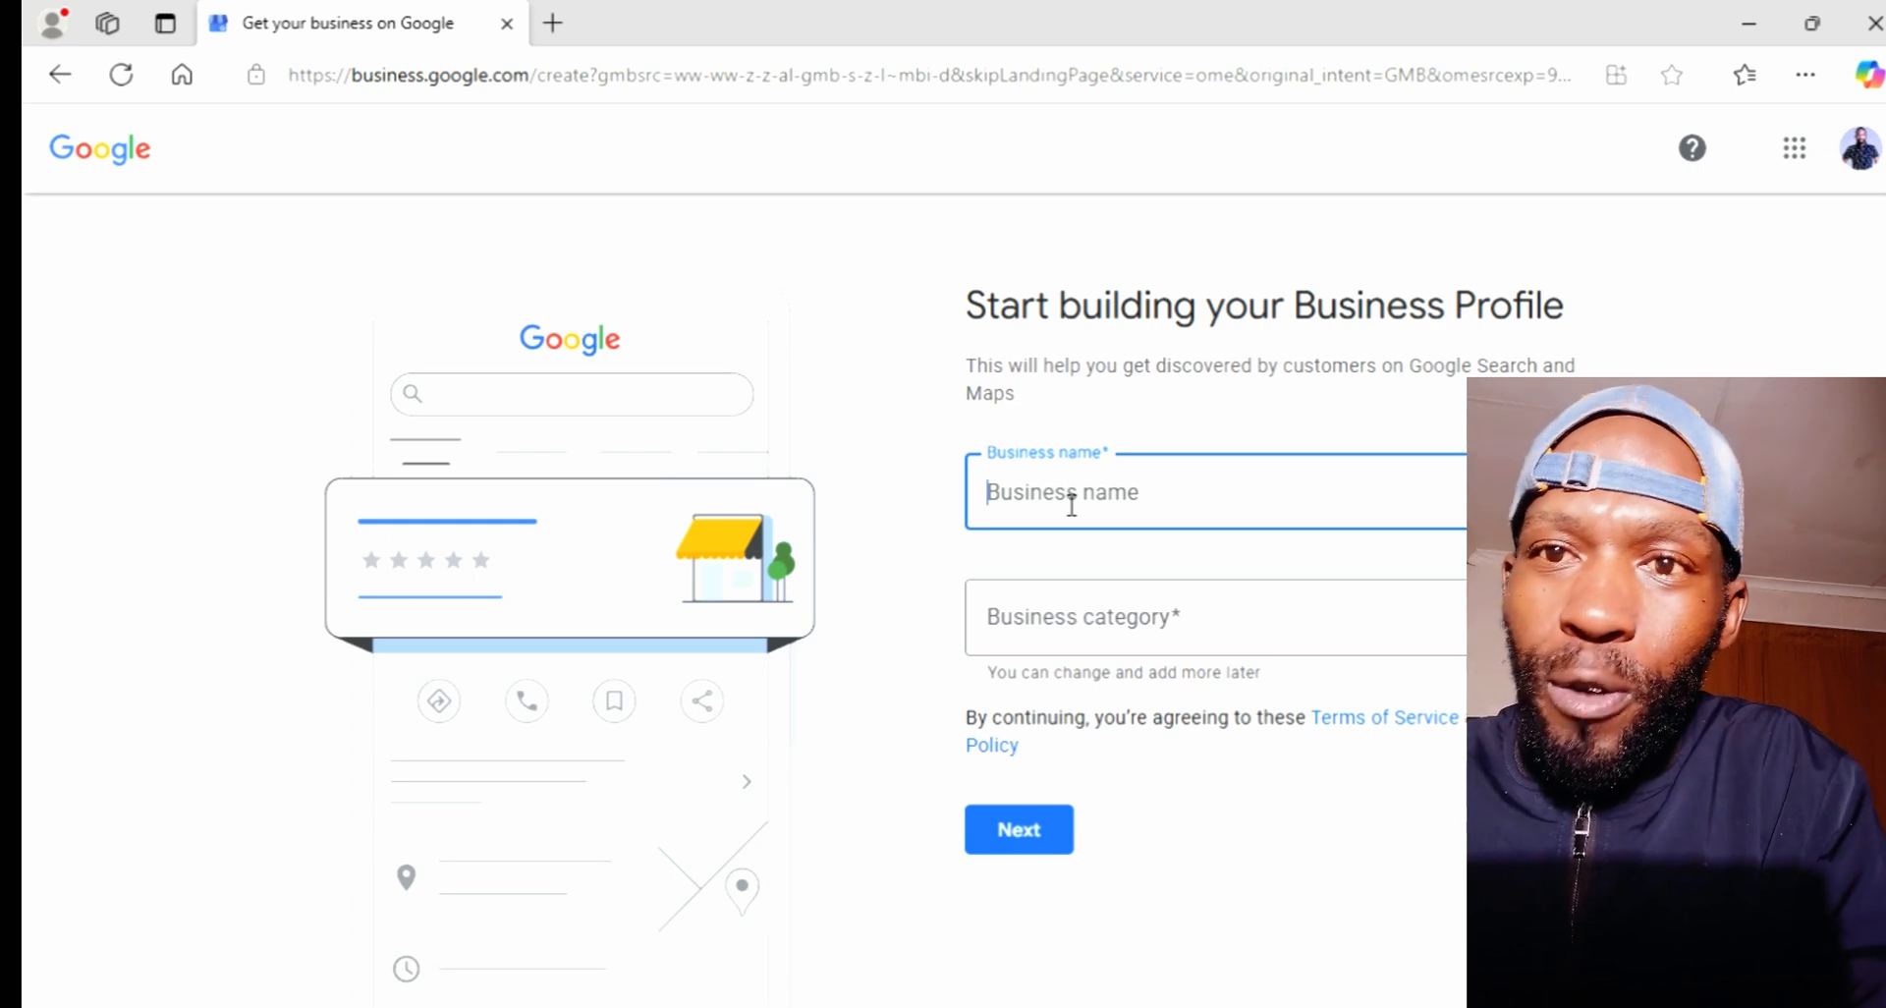
type("Photography")
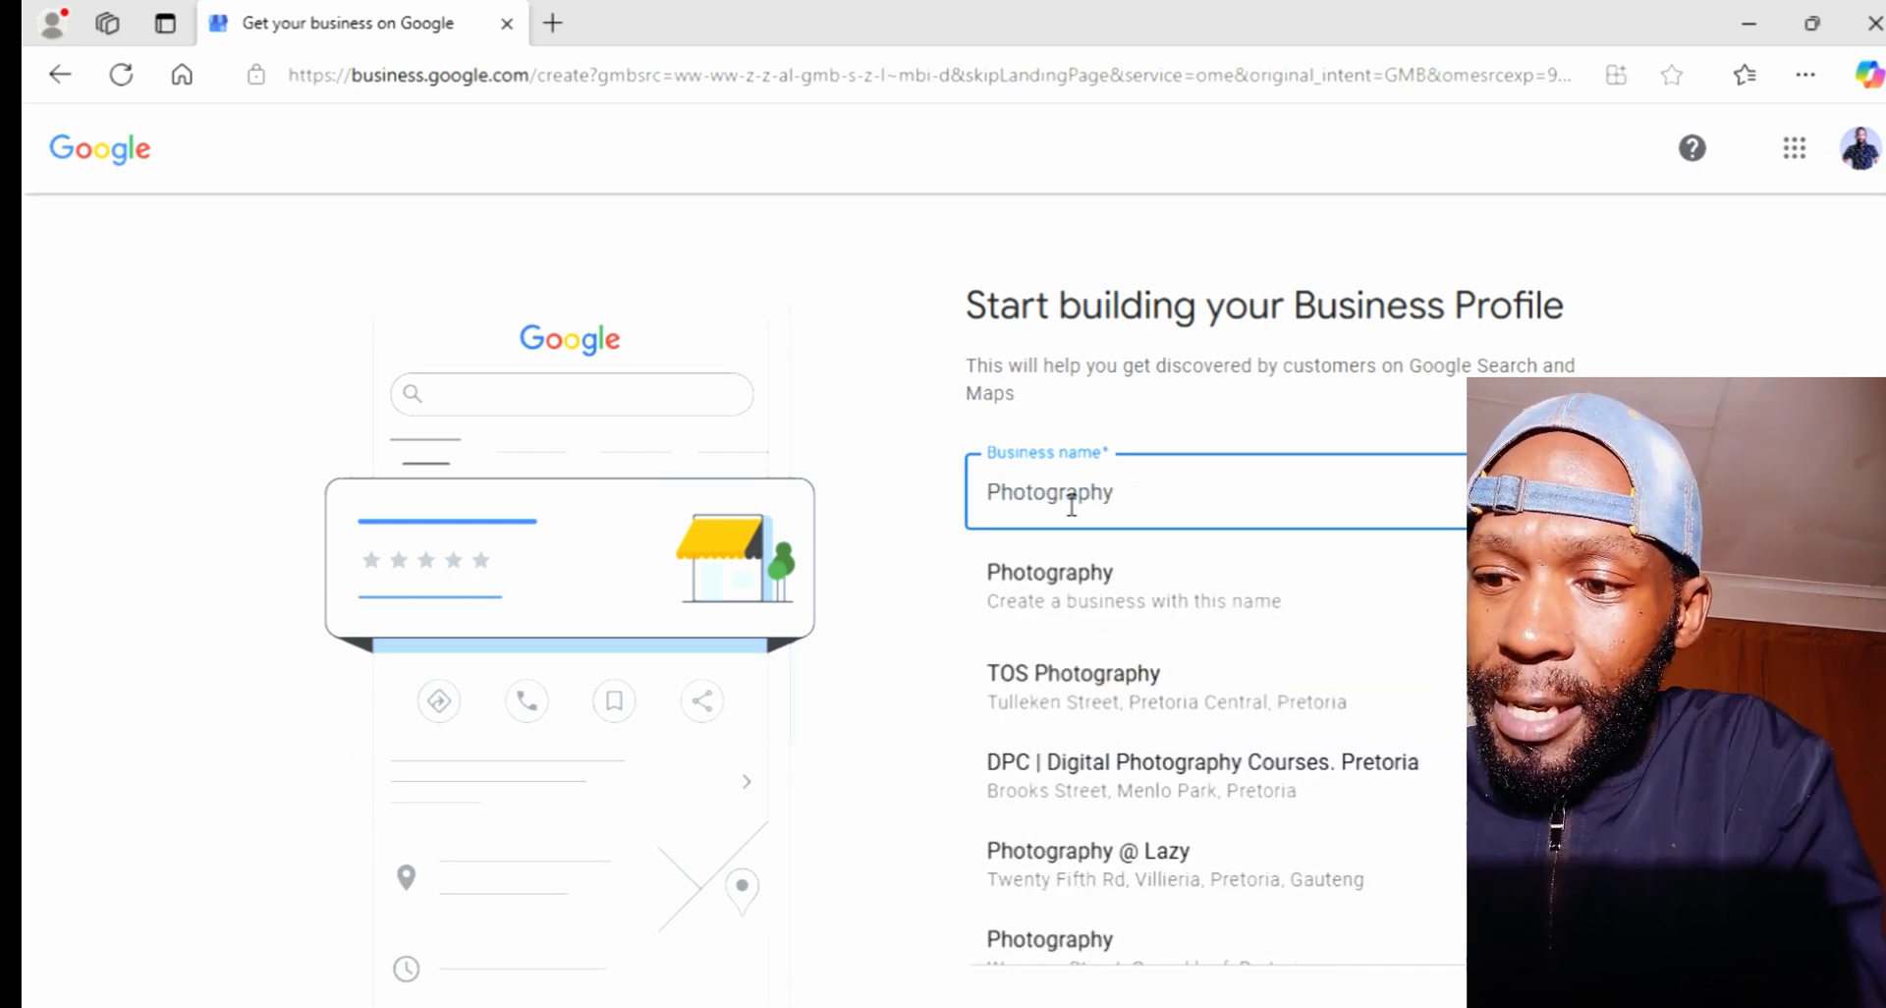
type(" Branding")
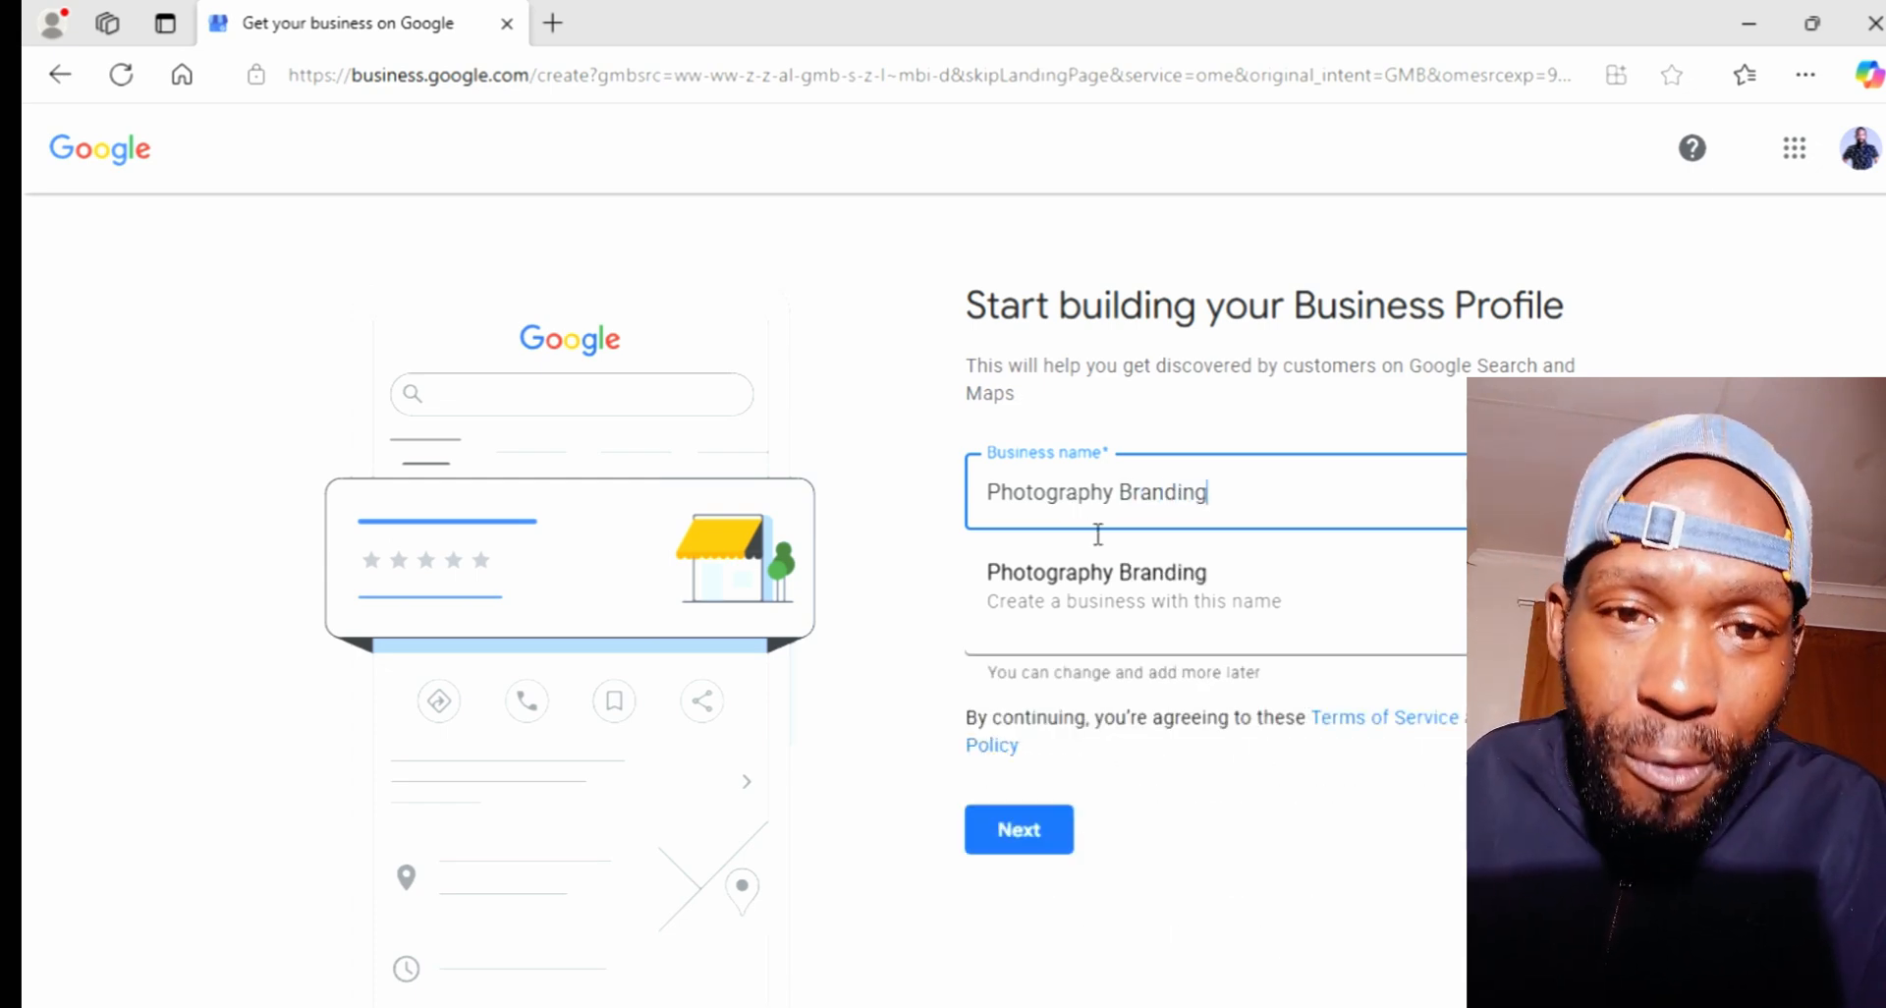
left_click(1102, 583)
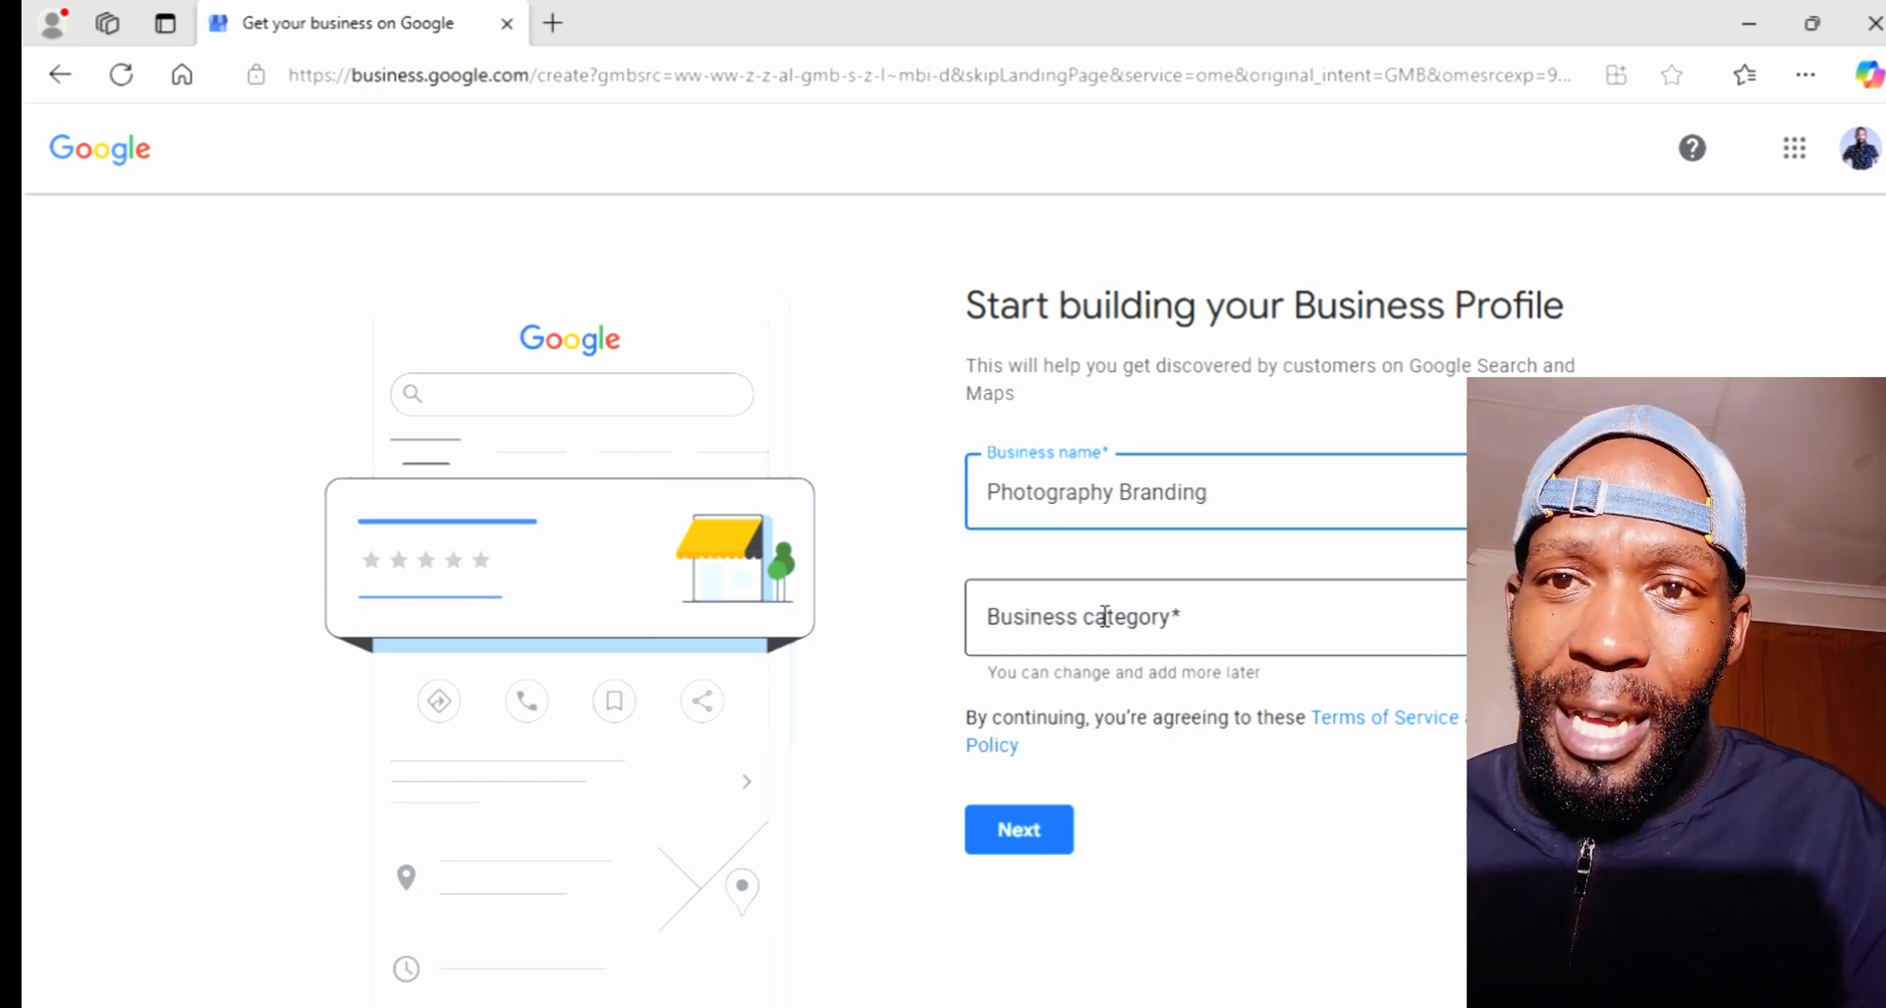
Choose 'Photo agency' as the business category and continue
left_click(1091, 625)
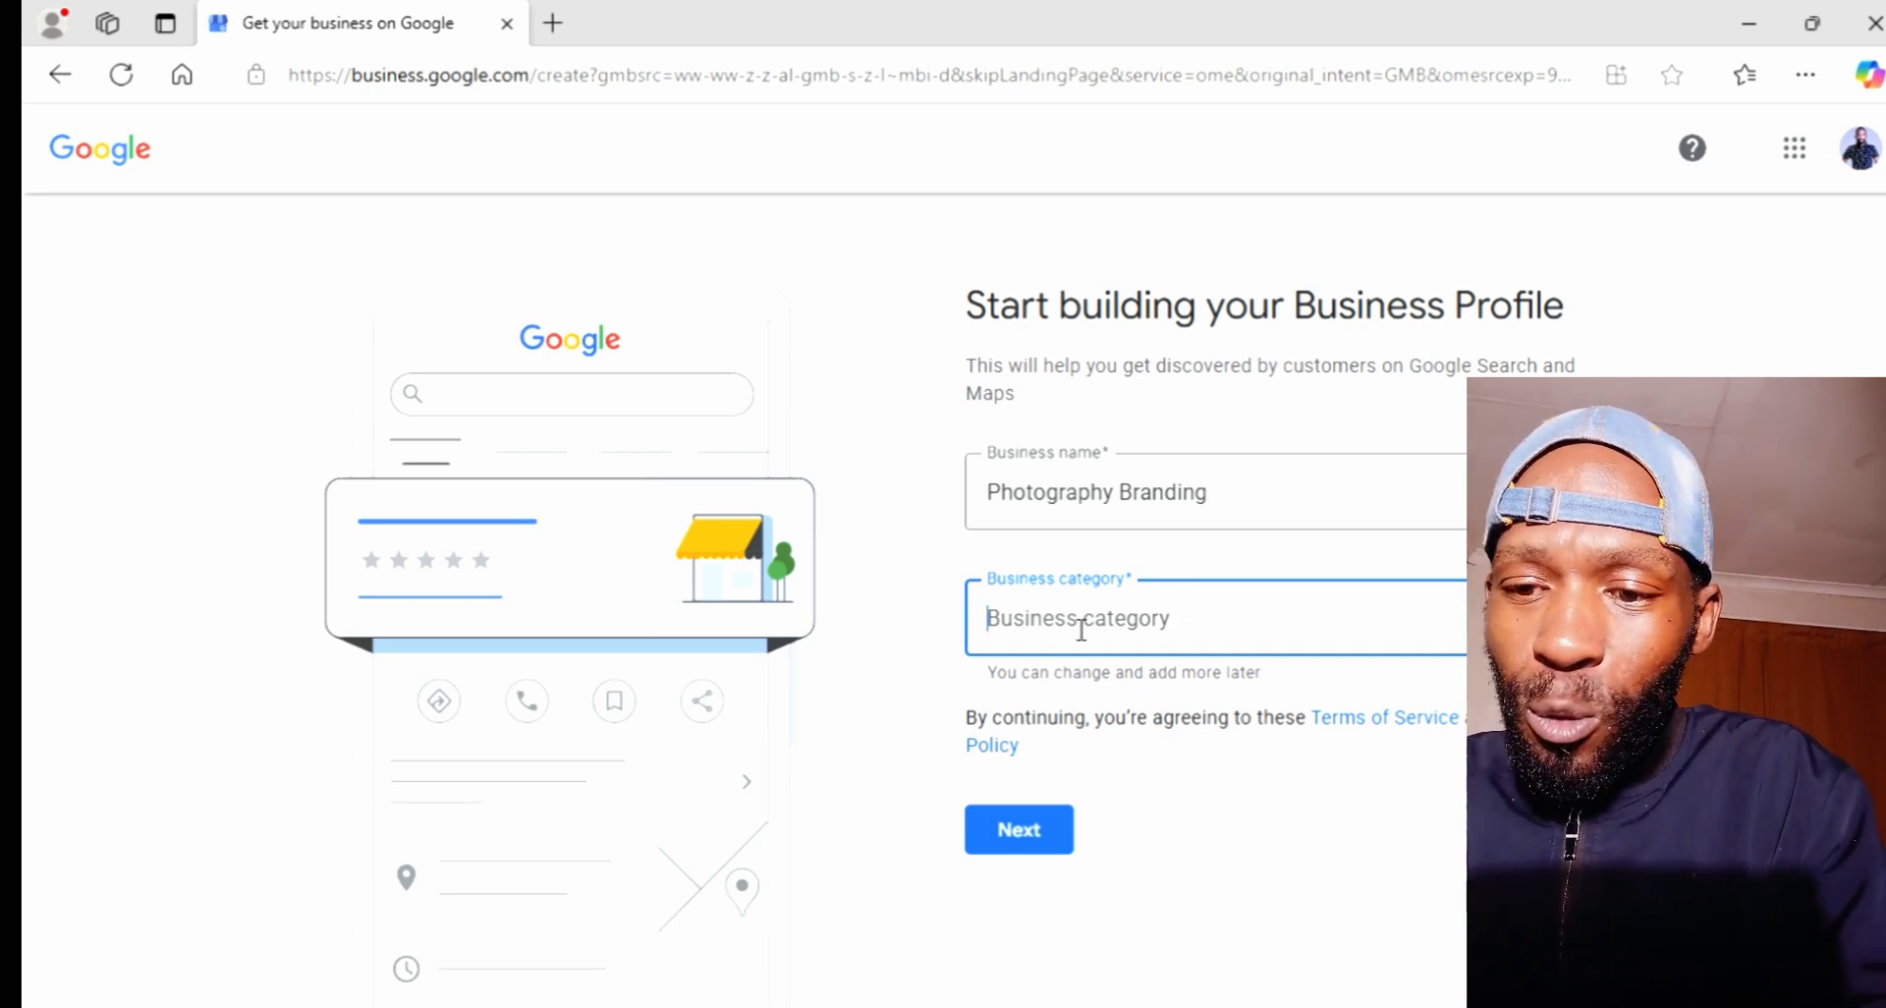
type("Photo")
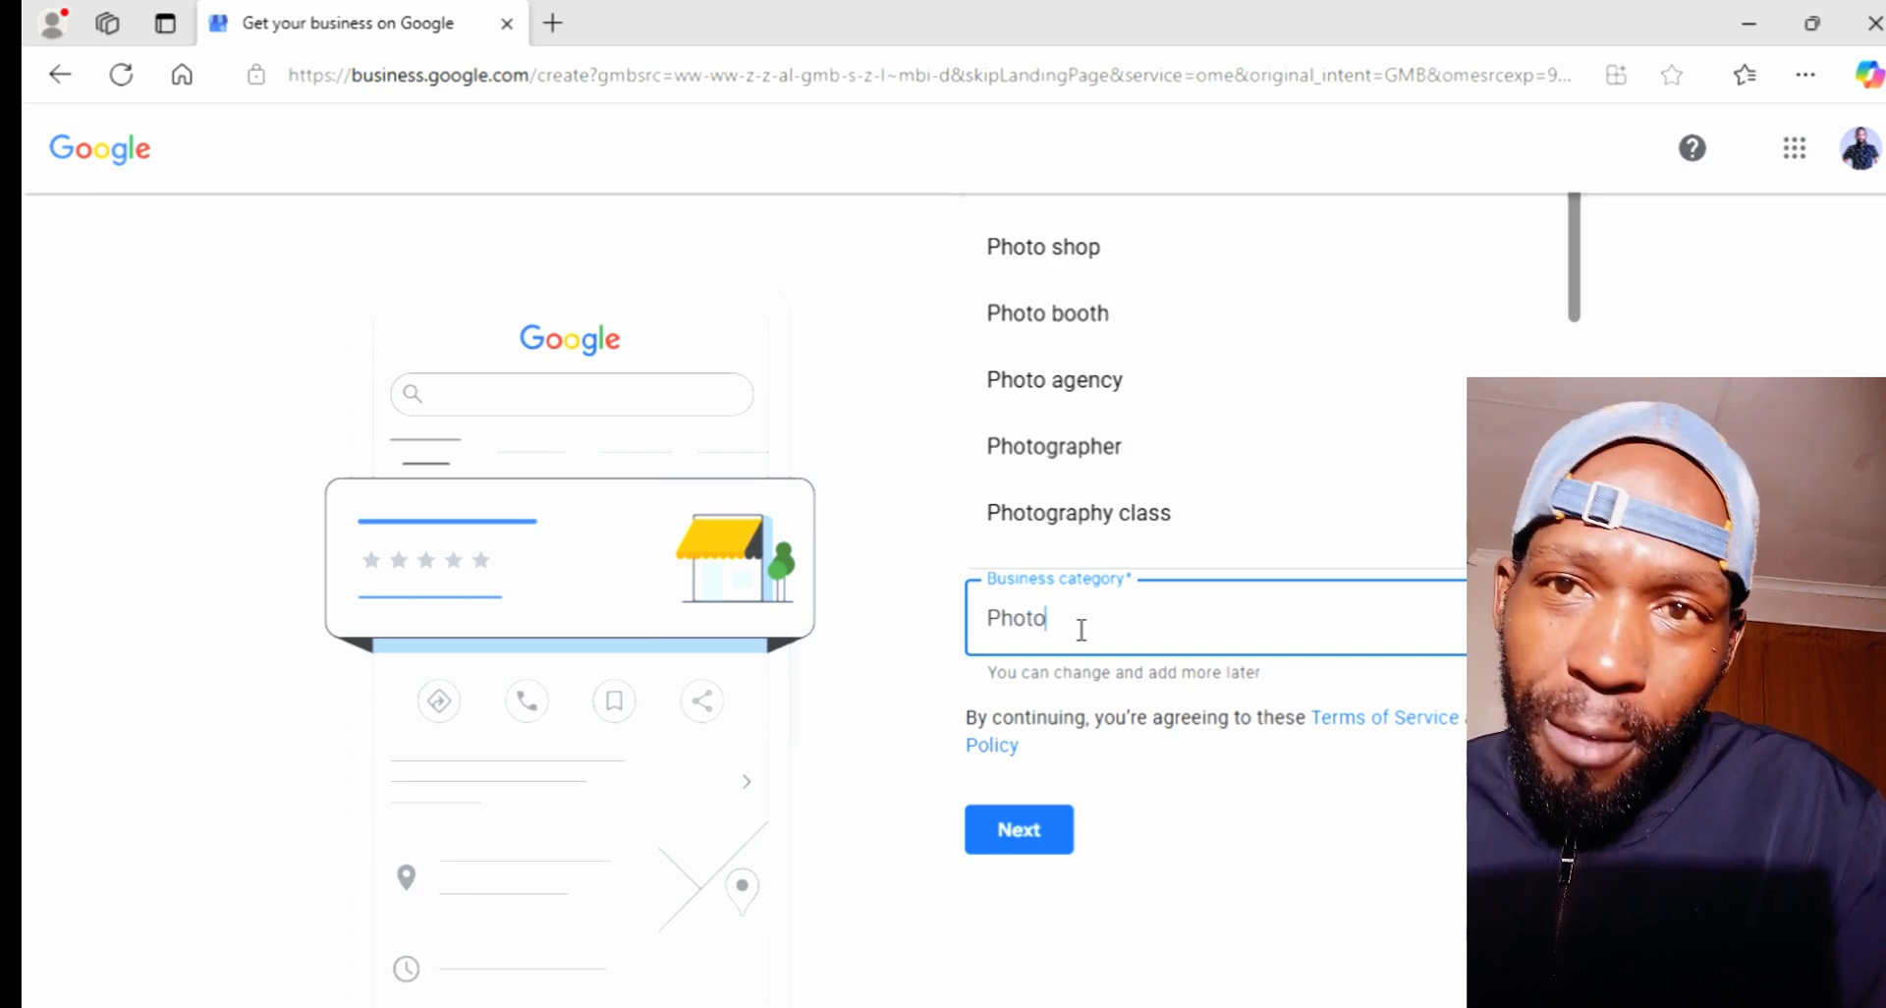
left_click(1081, 392)
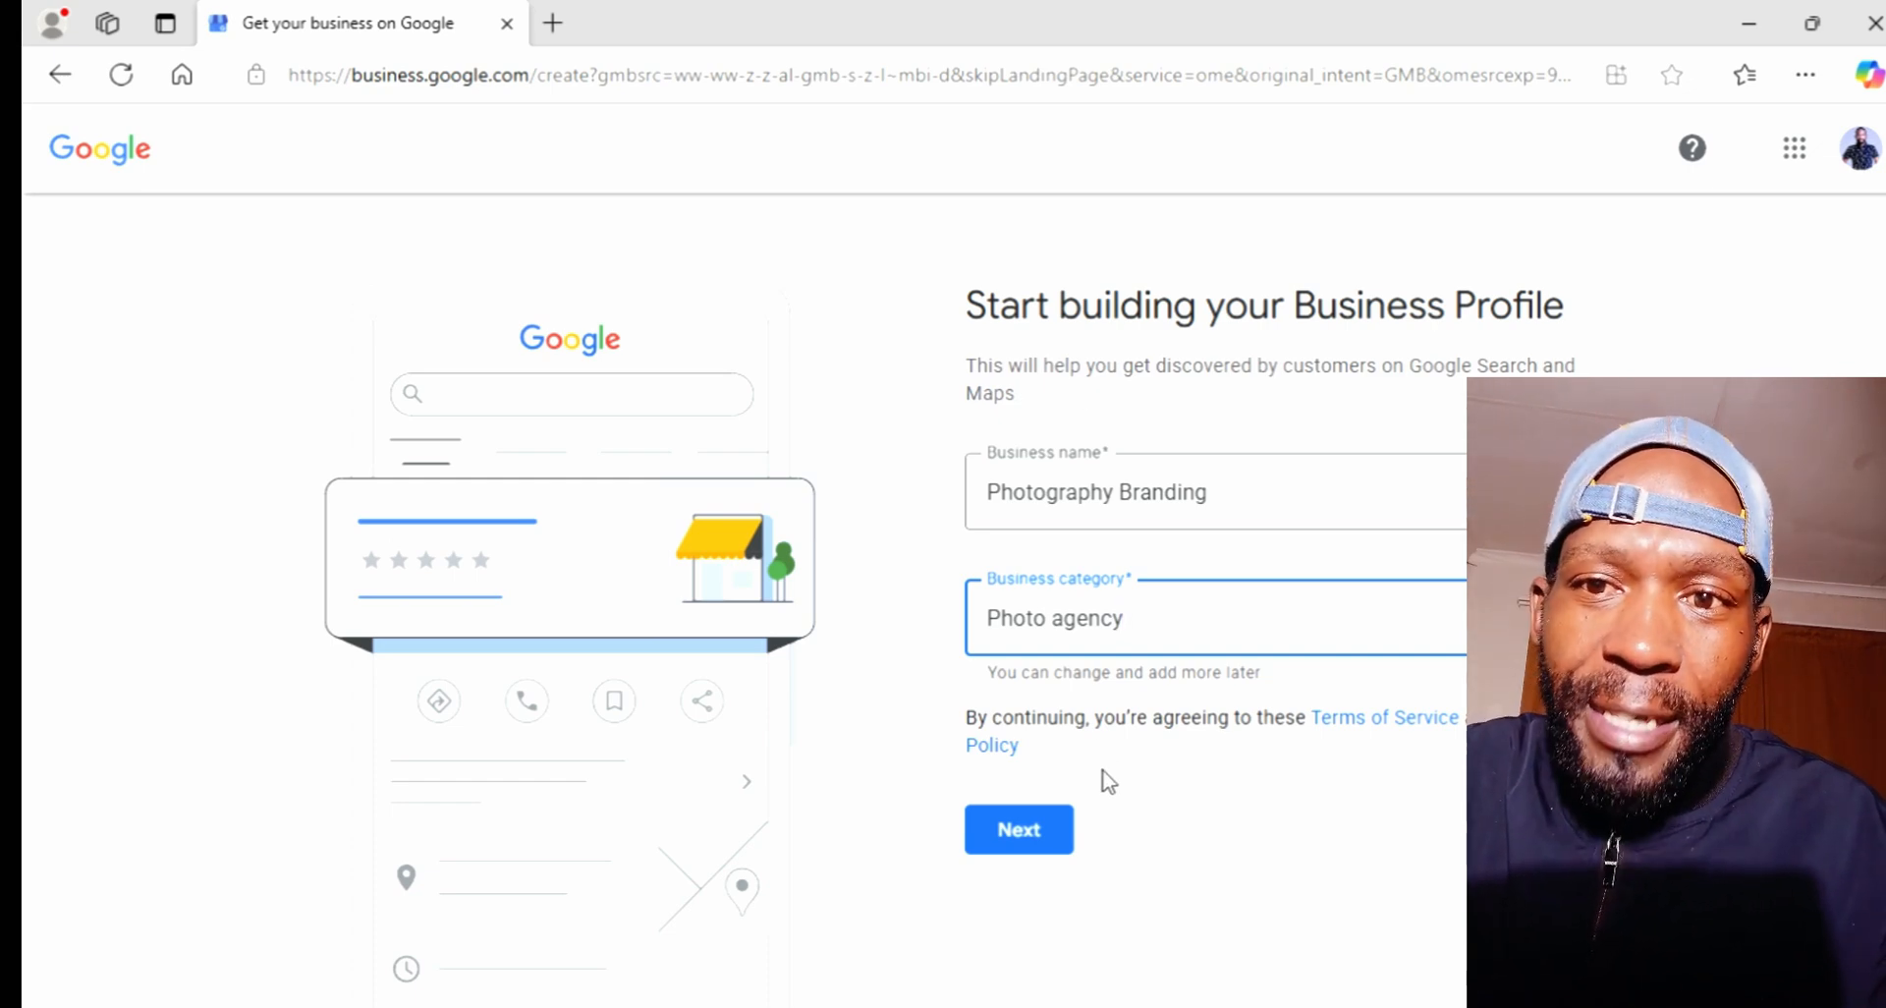
left_click(1038, 828)
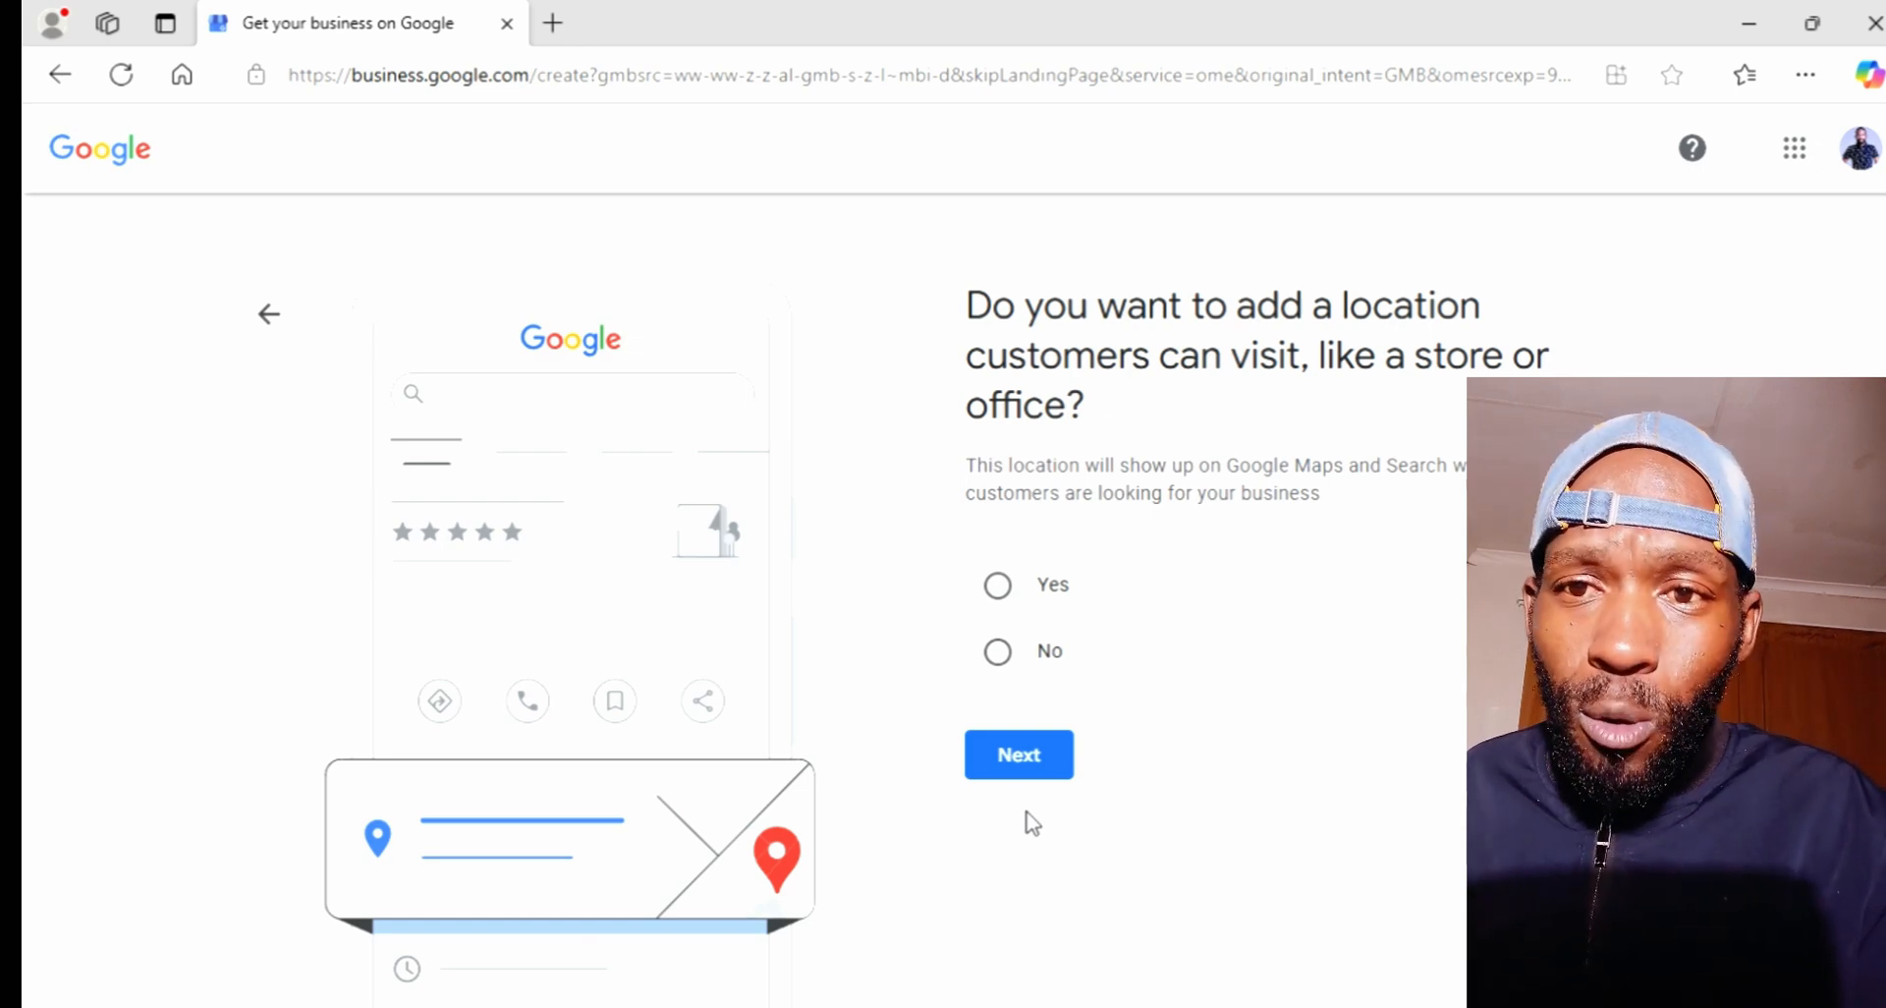
Answer No to having a location customers can visit, then continue
left_click(1016, 674)
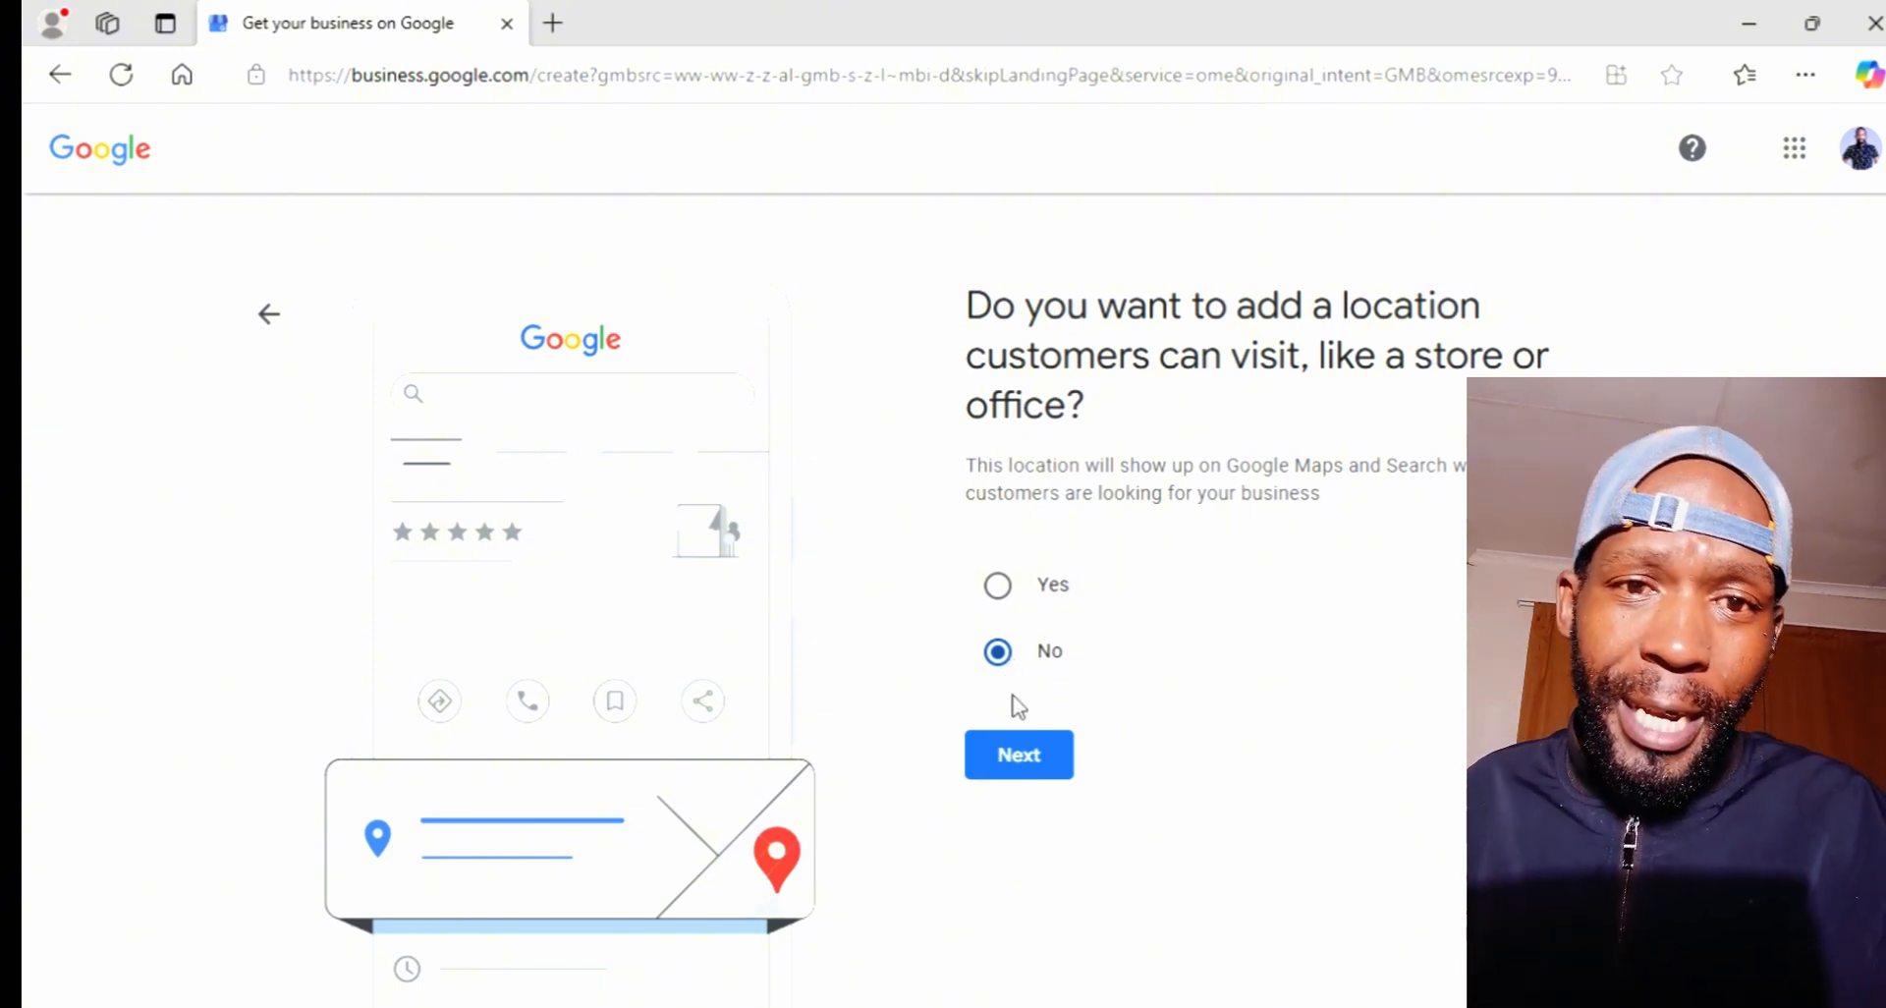
left_click(1020, 755)
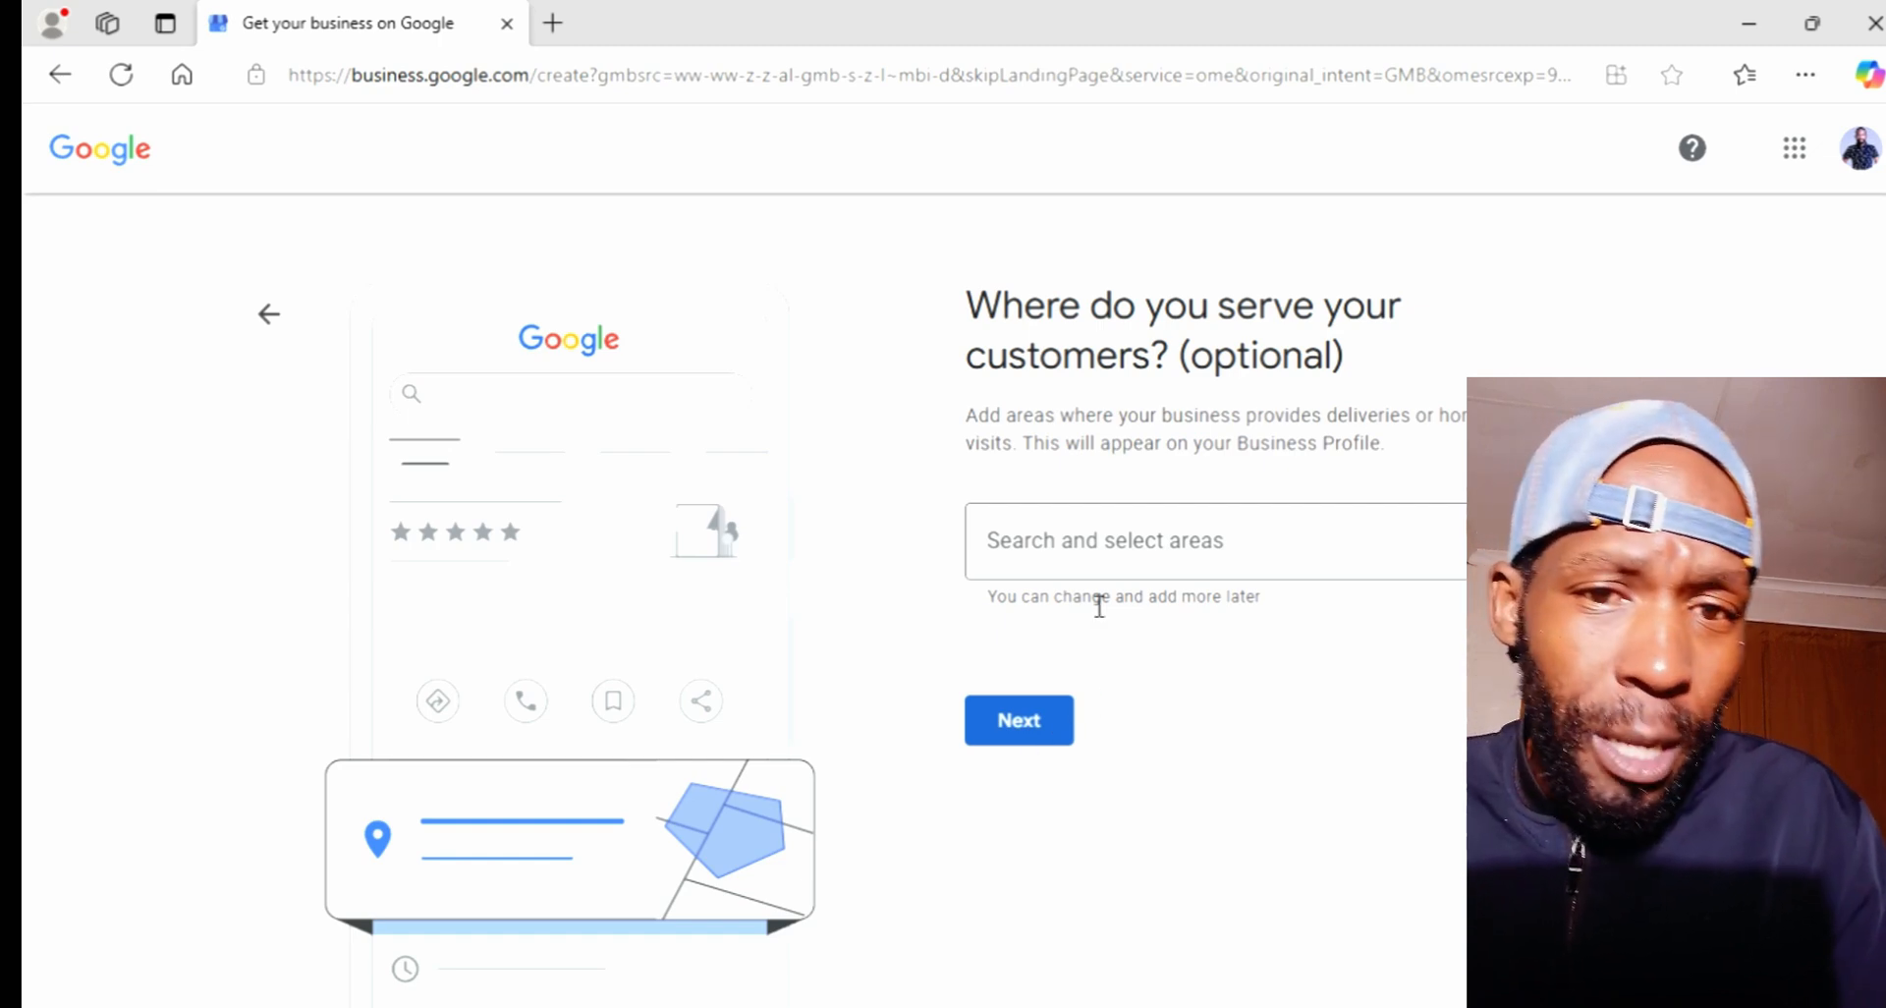
Add 'Polokwane, South Africa' as the service area and continue
left_click(1093, 570)
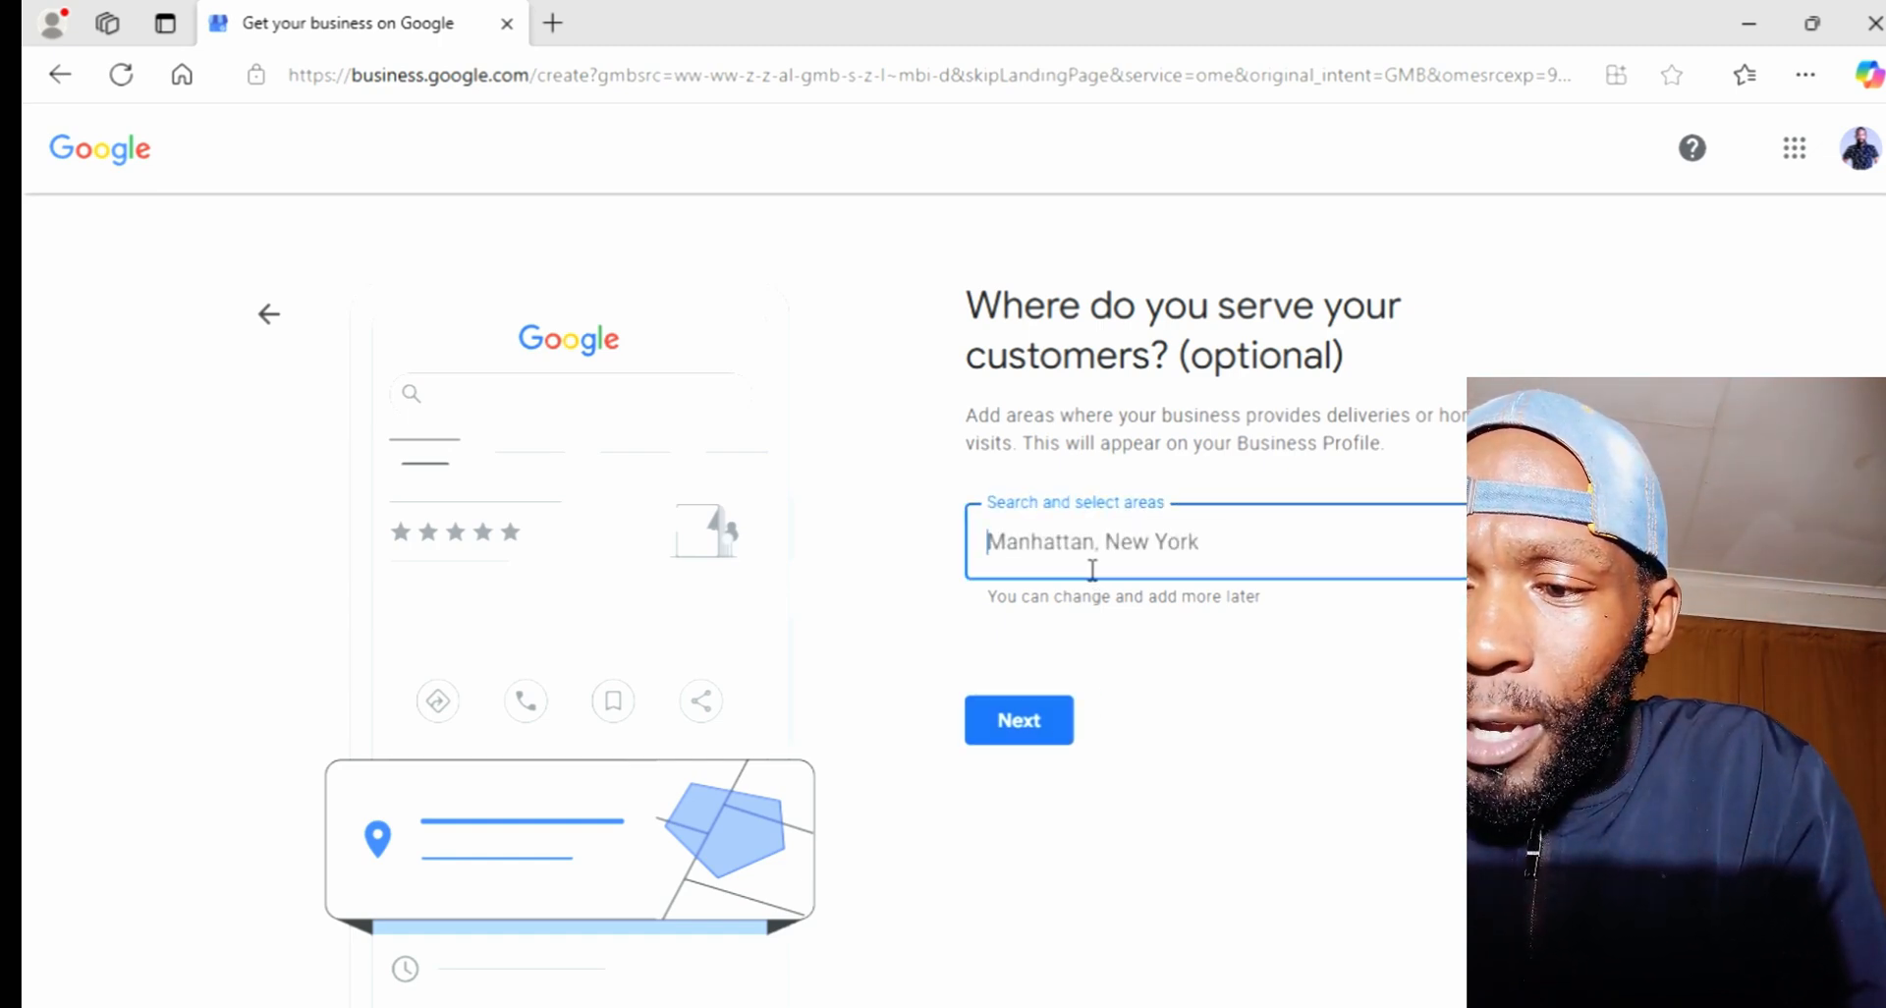
type("Polokwane")
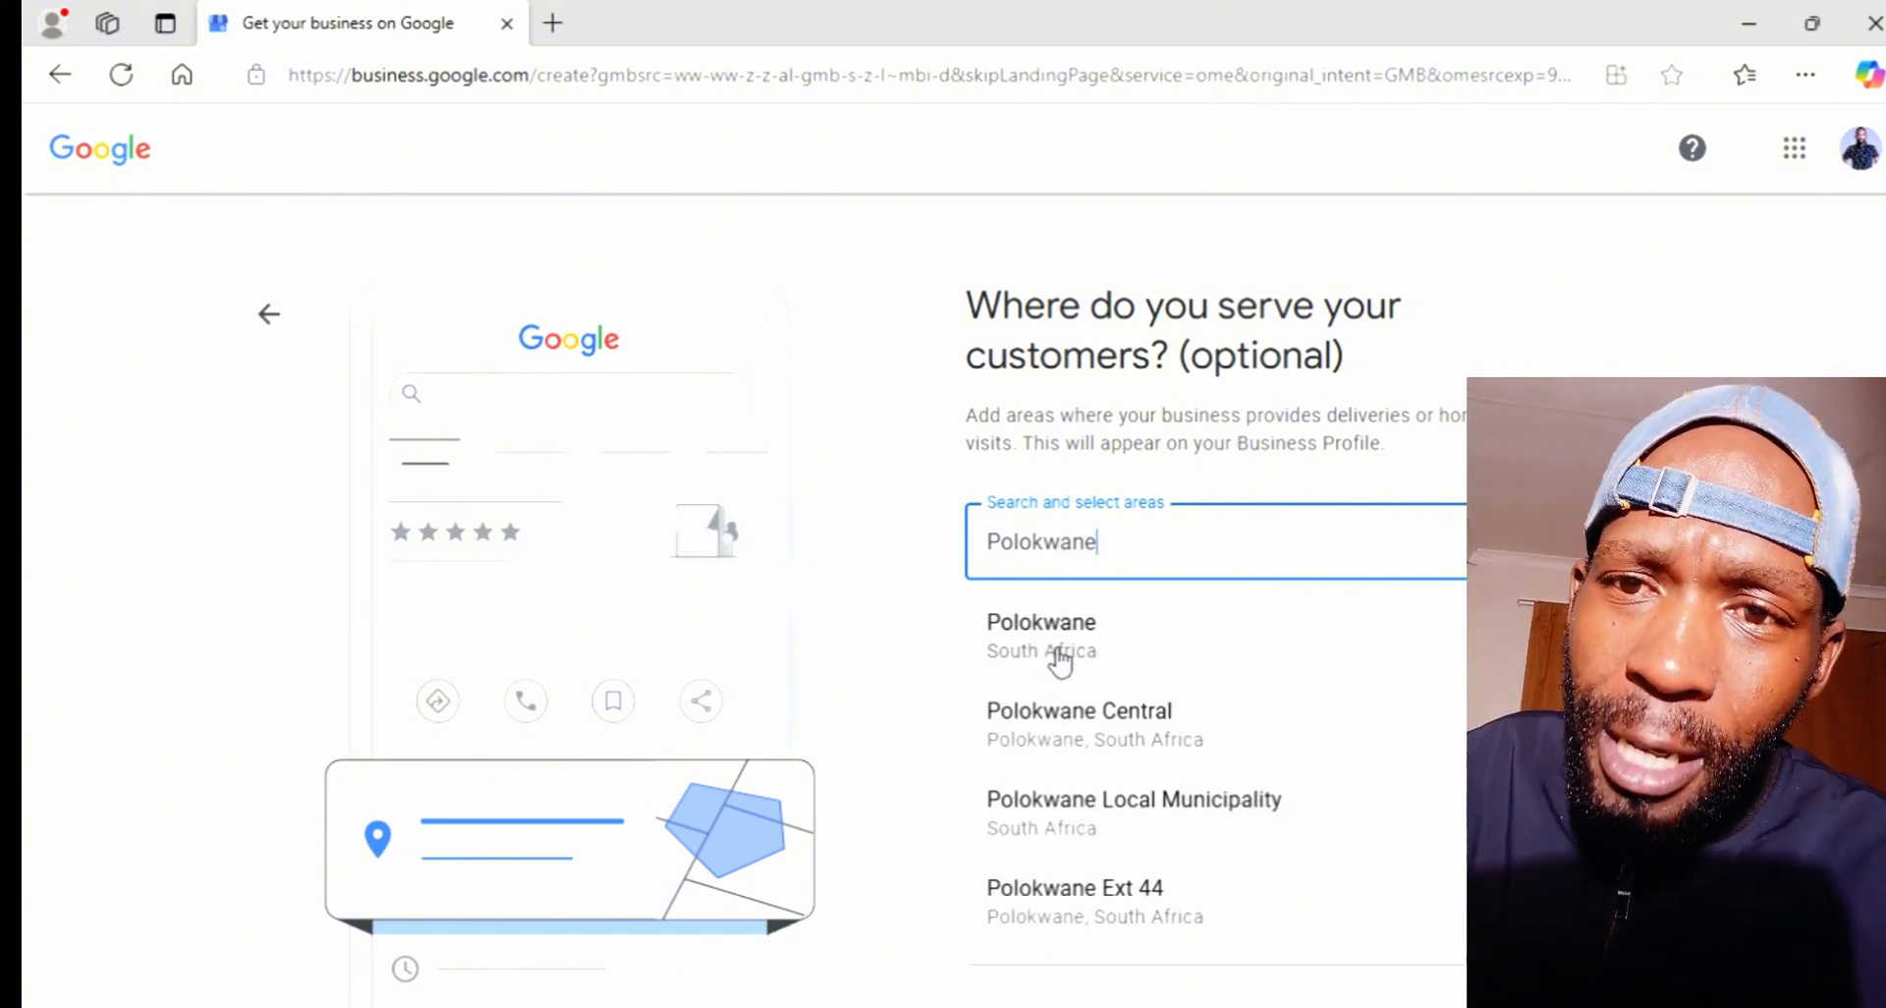
left_click(1060, 656)
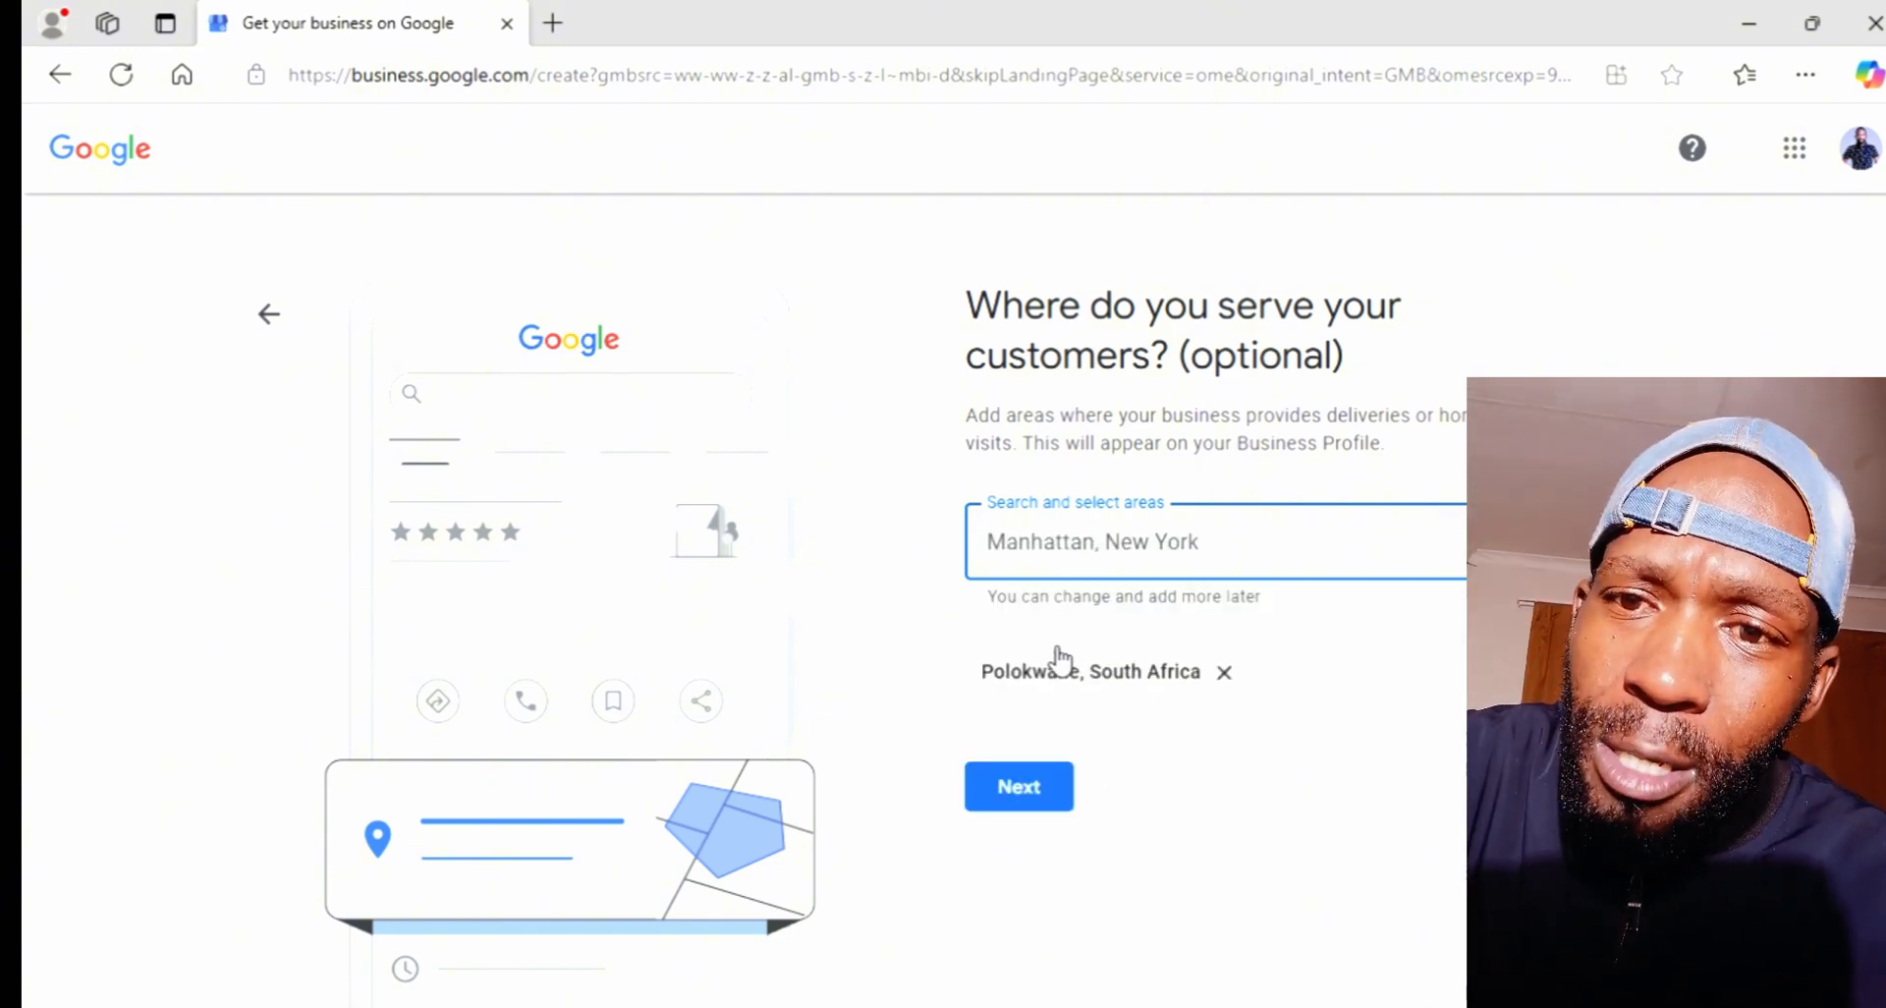
left_click(1020, 794)
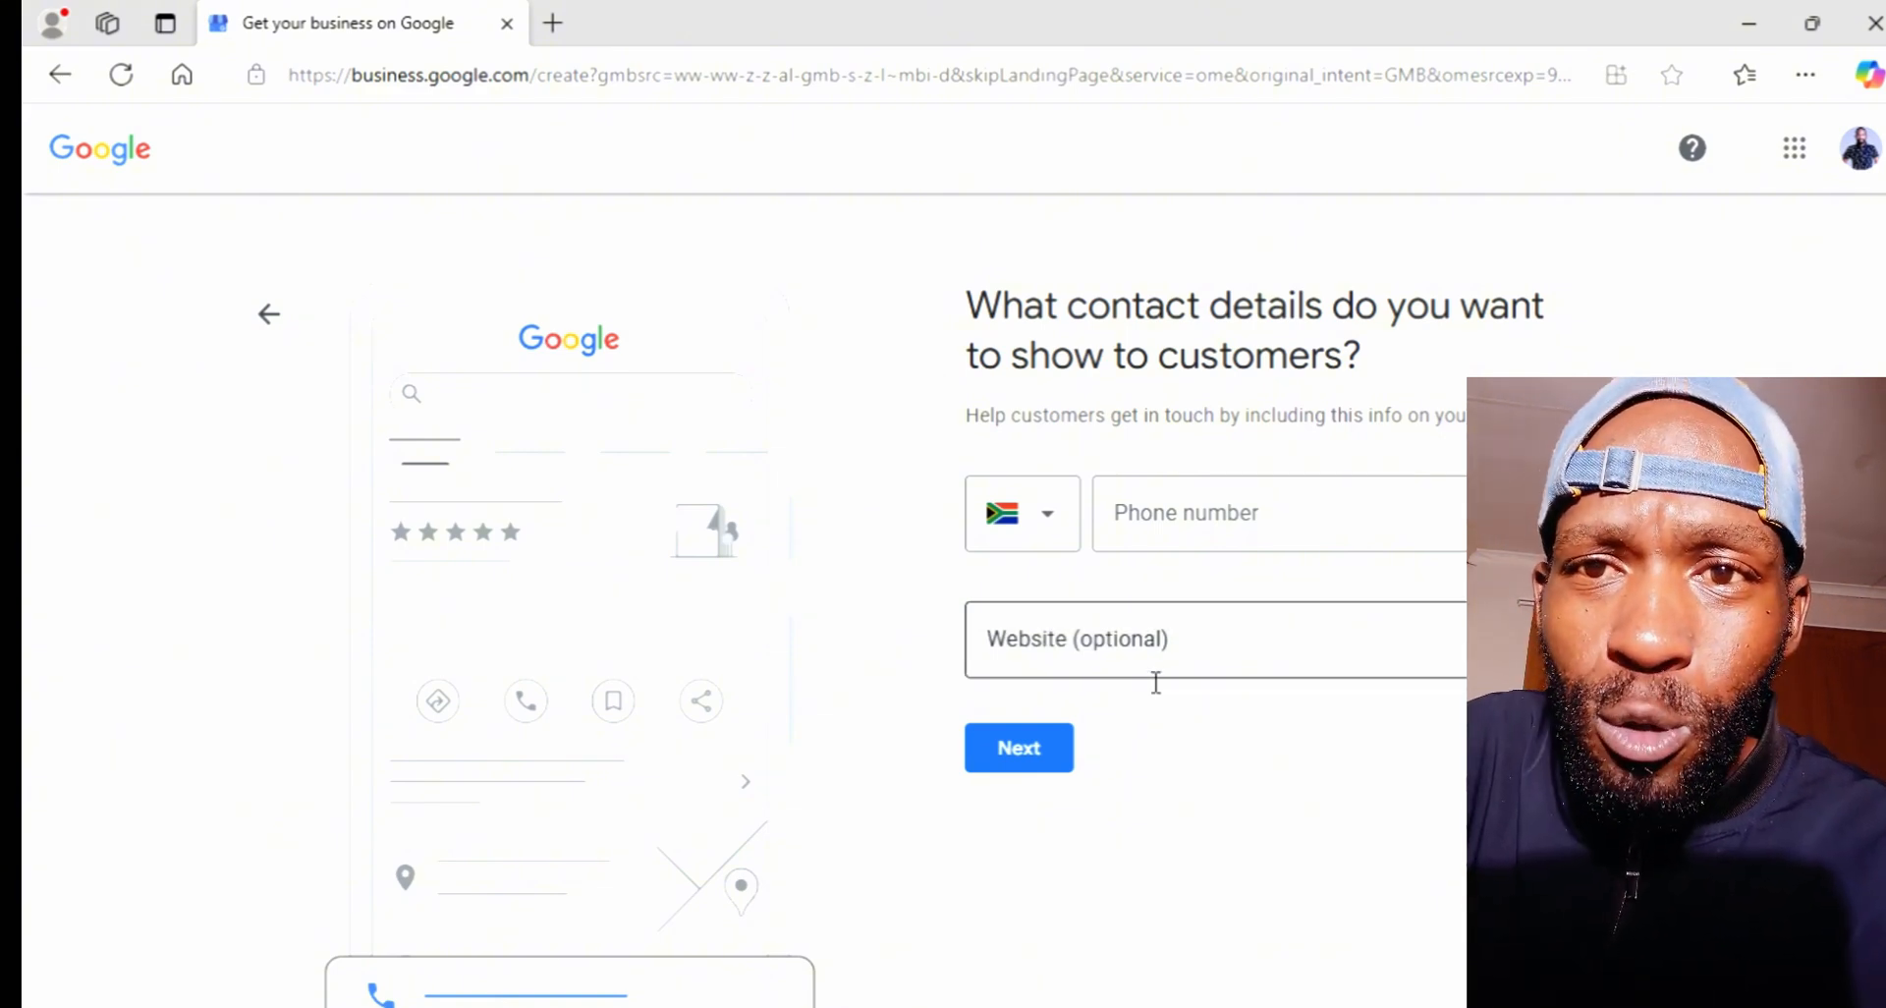
left_click(1168, 536)
type("81")
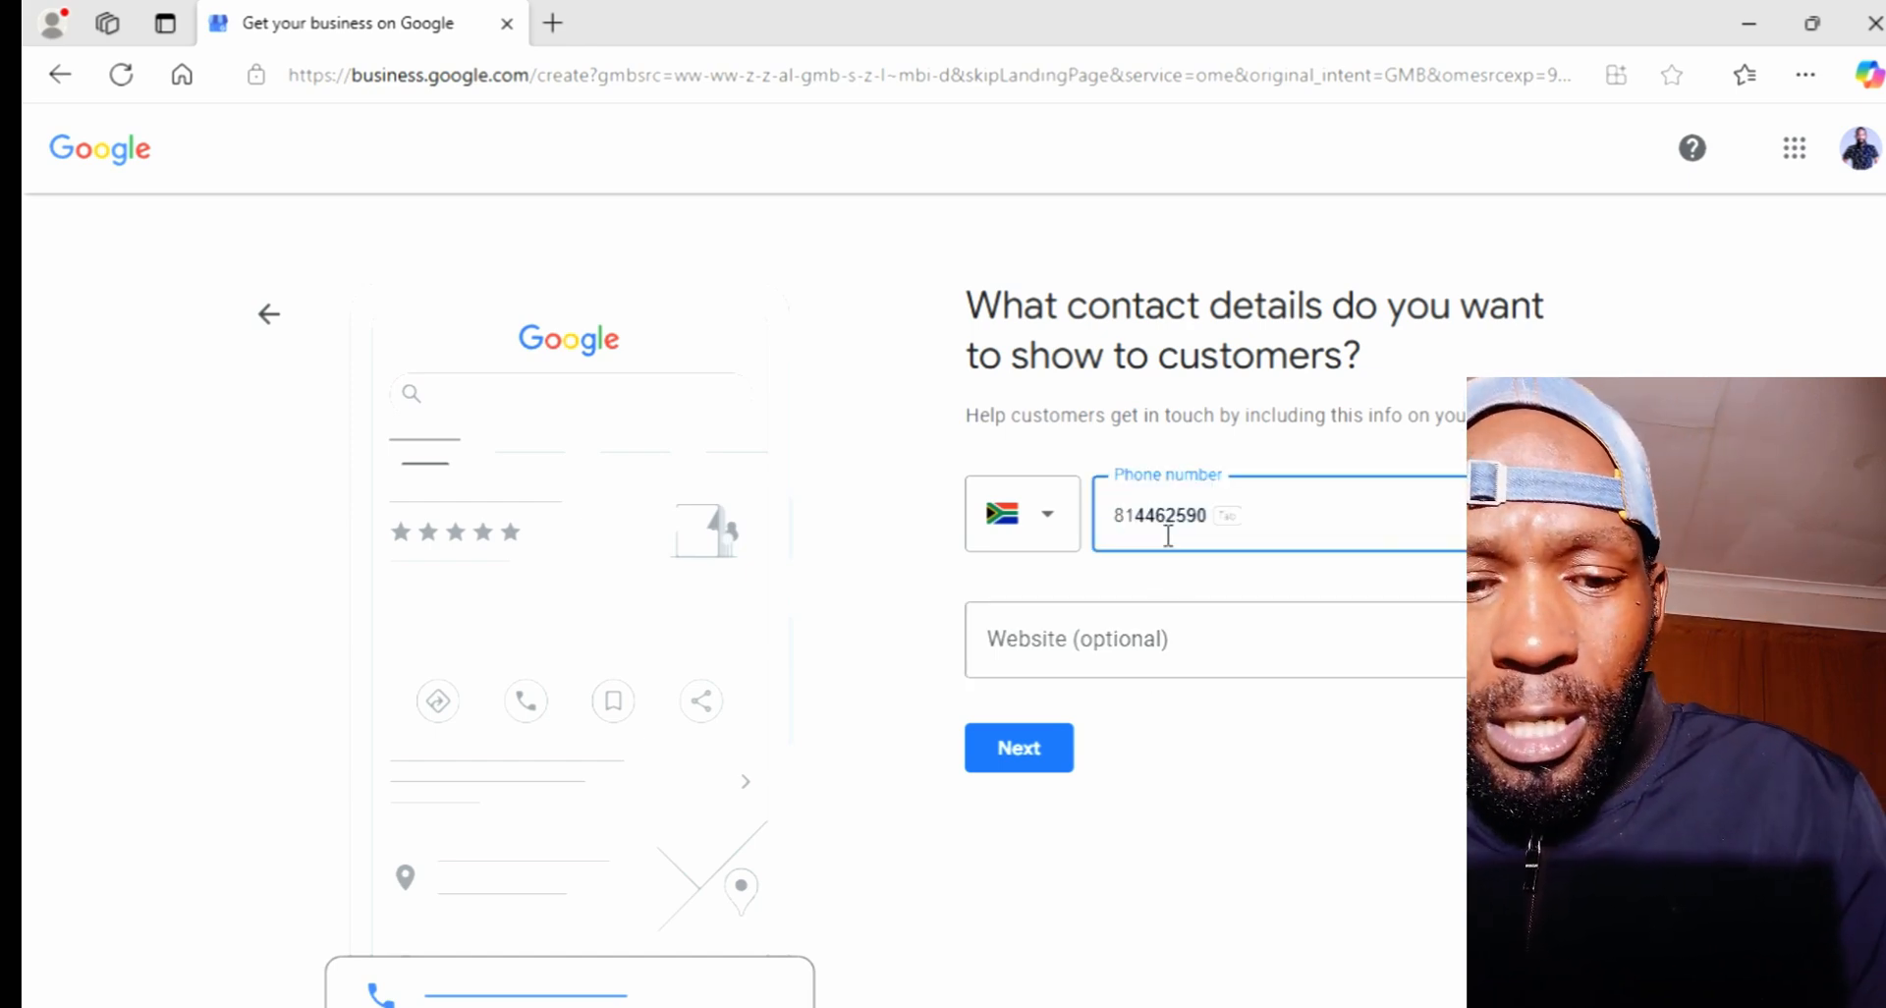
key("Tab")
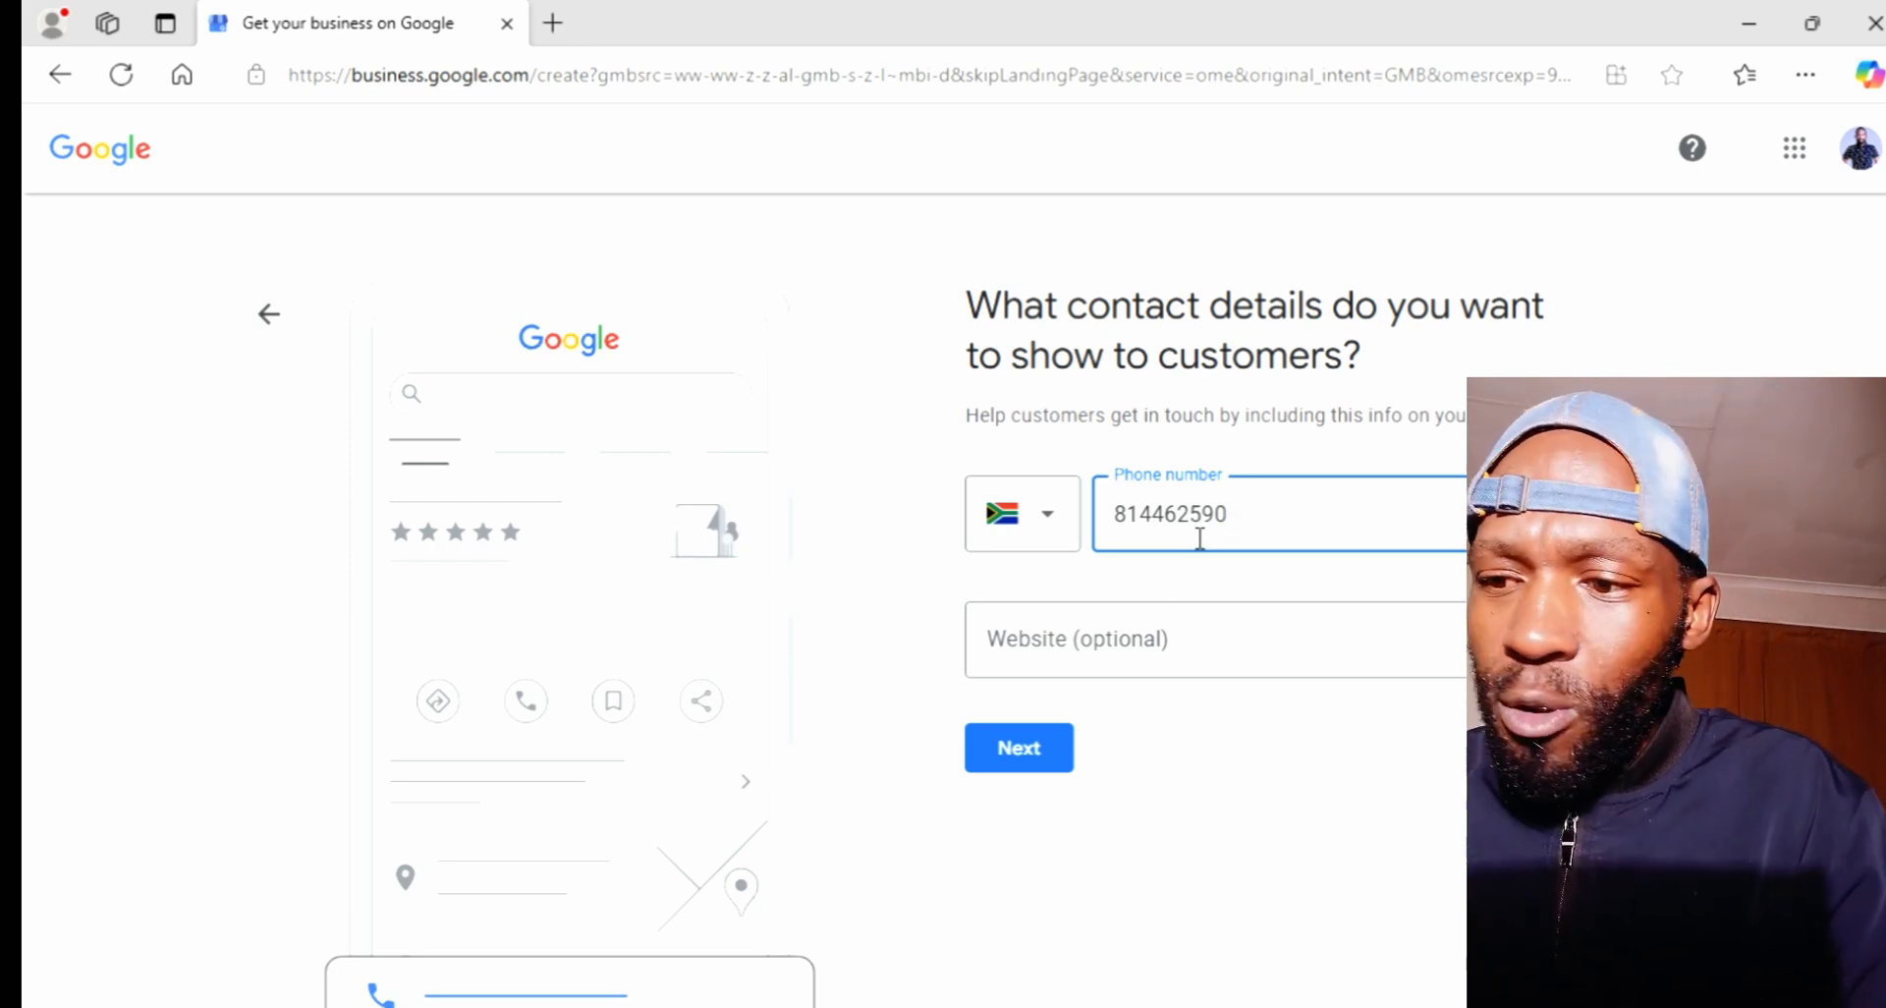
left_click(1116, 633)
type("www")
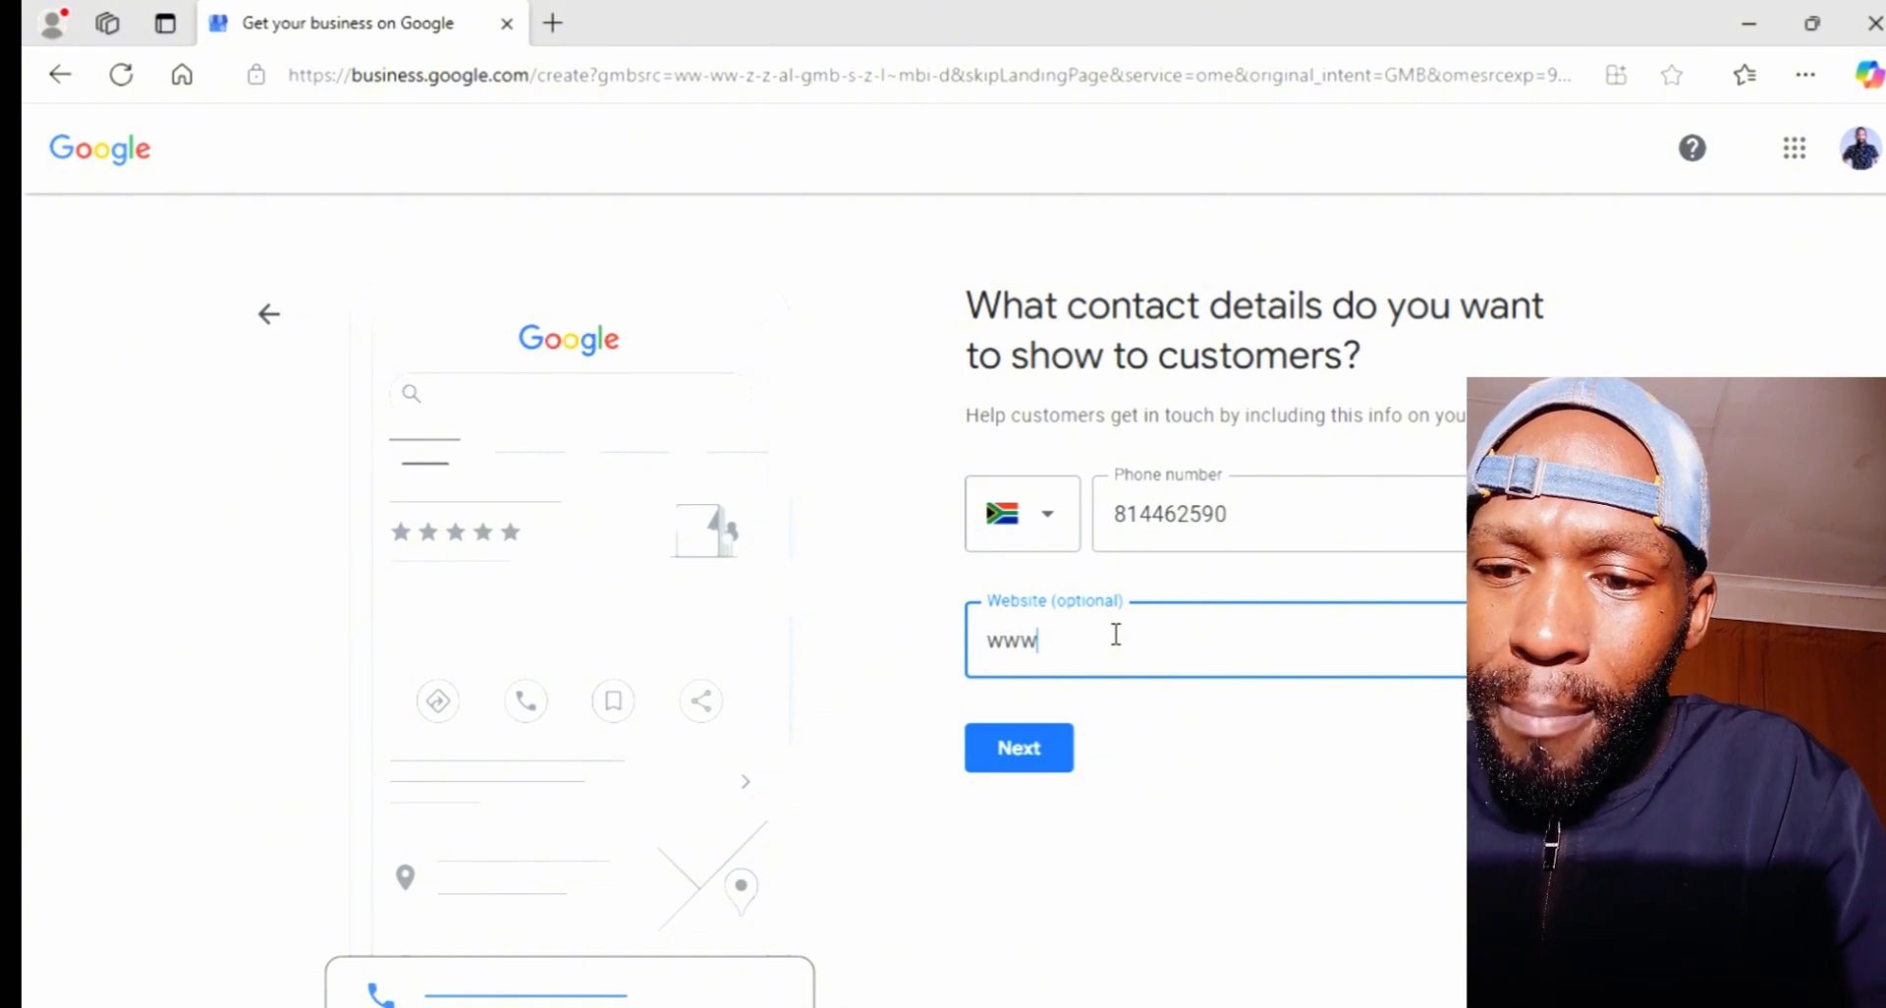
type(".photo")
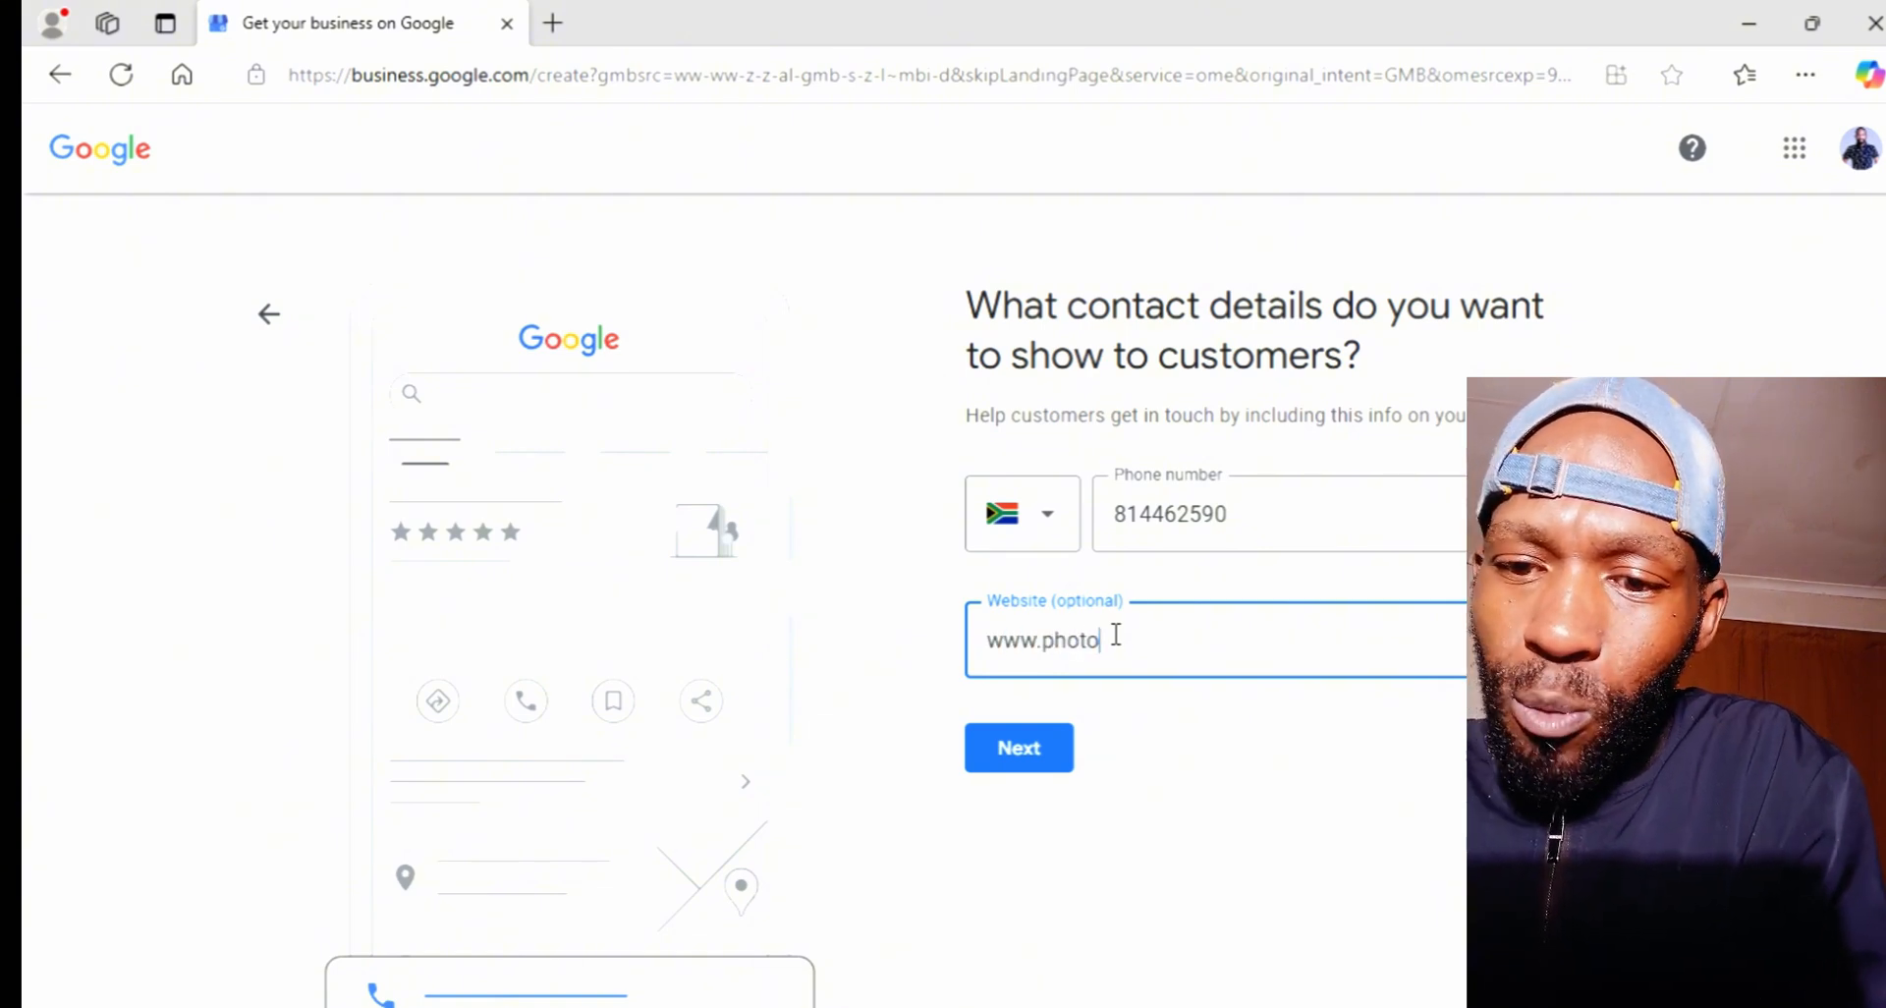
type("graph")
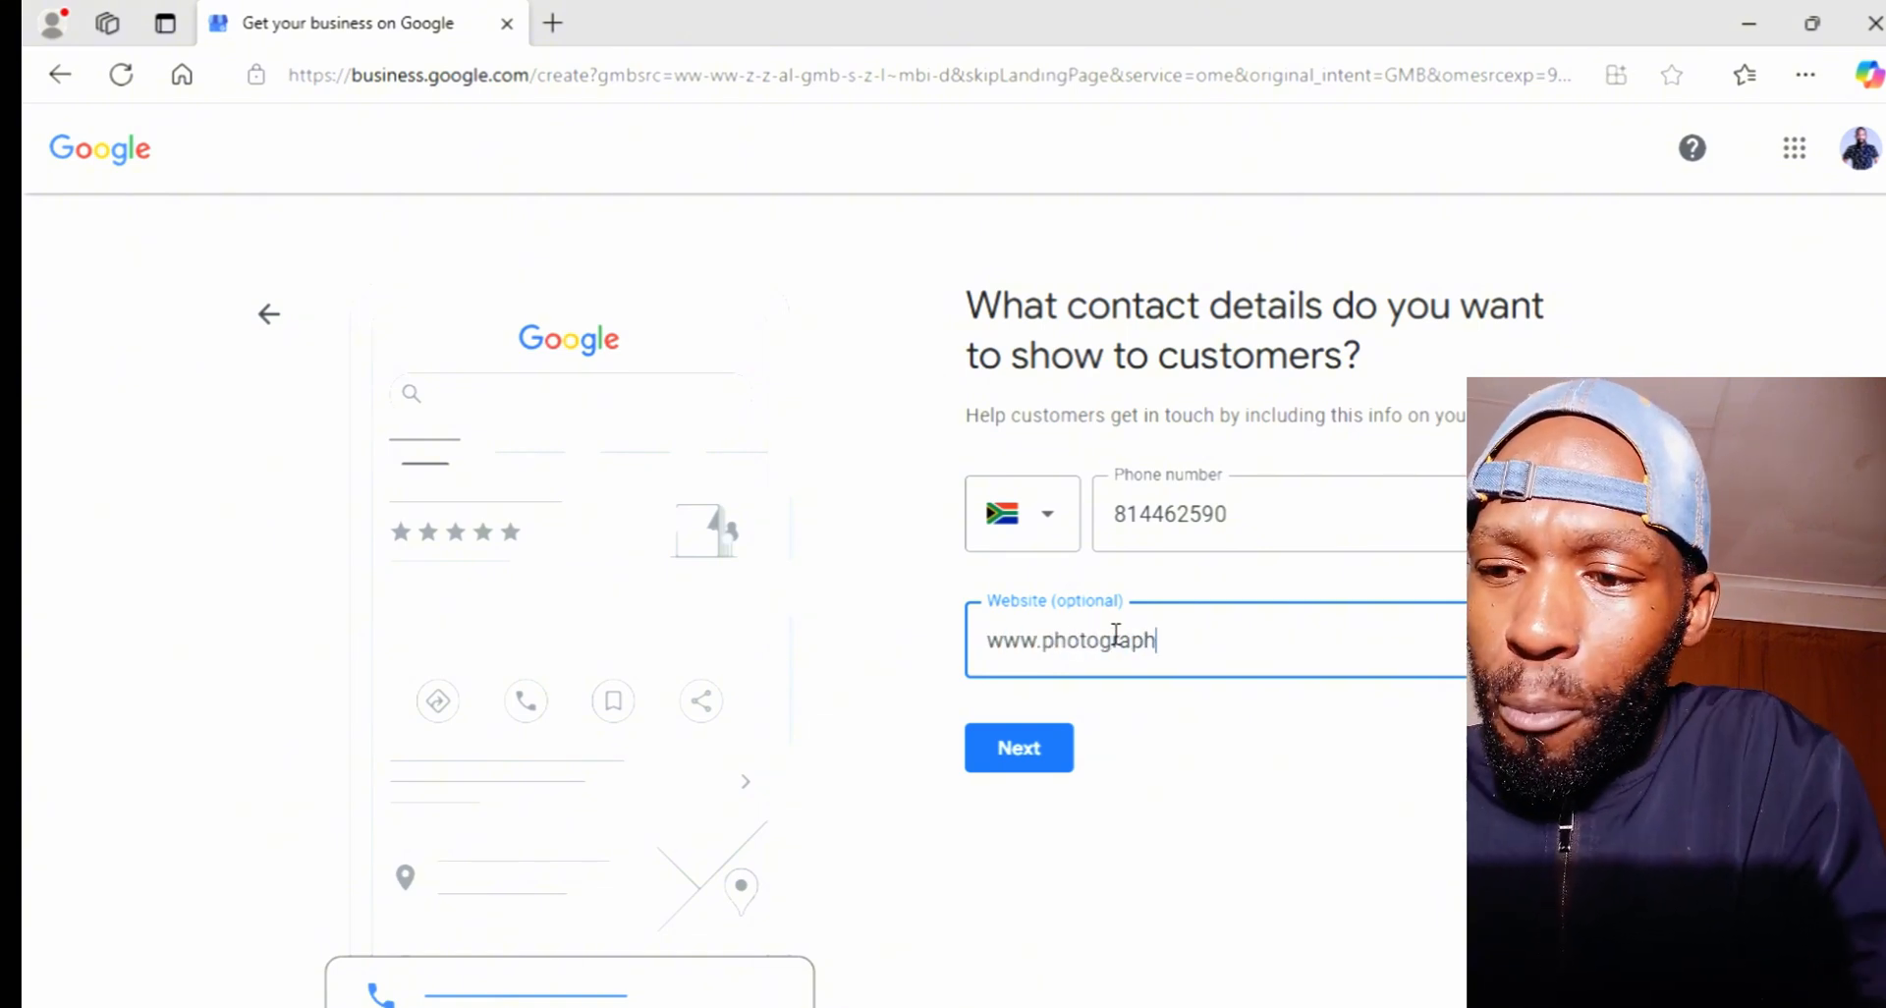
type("ybranding")
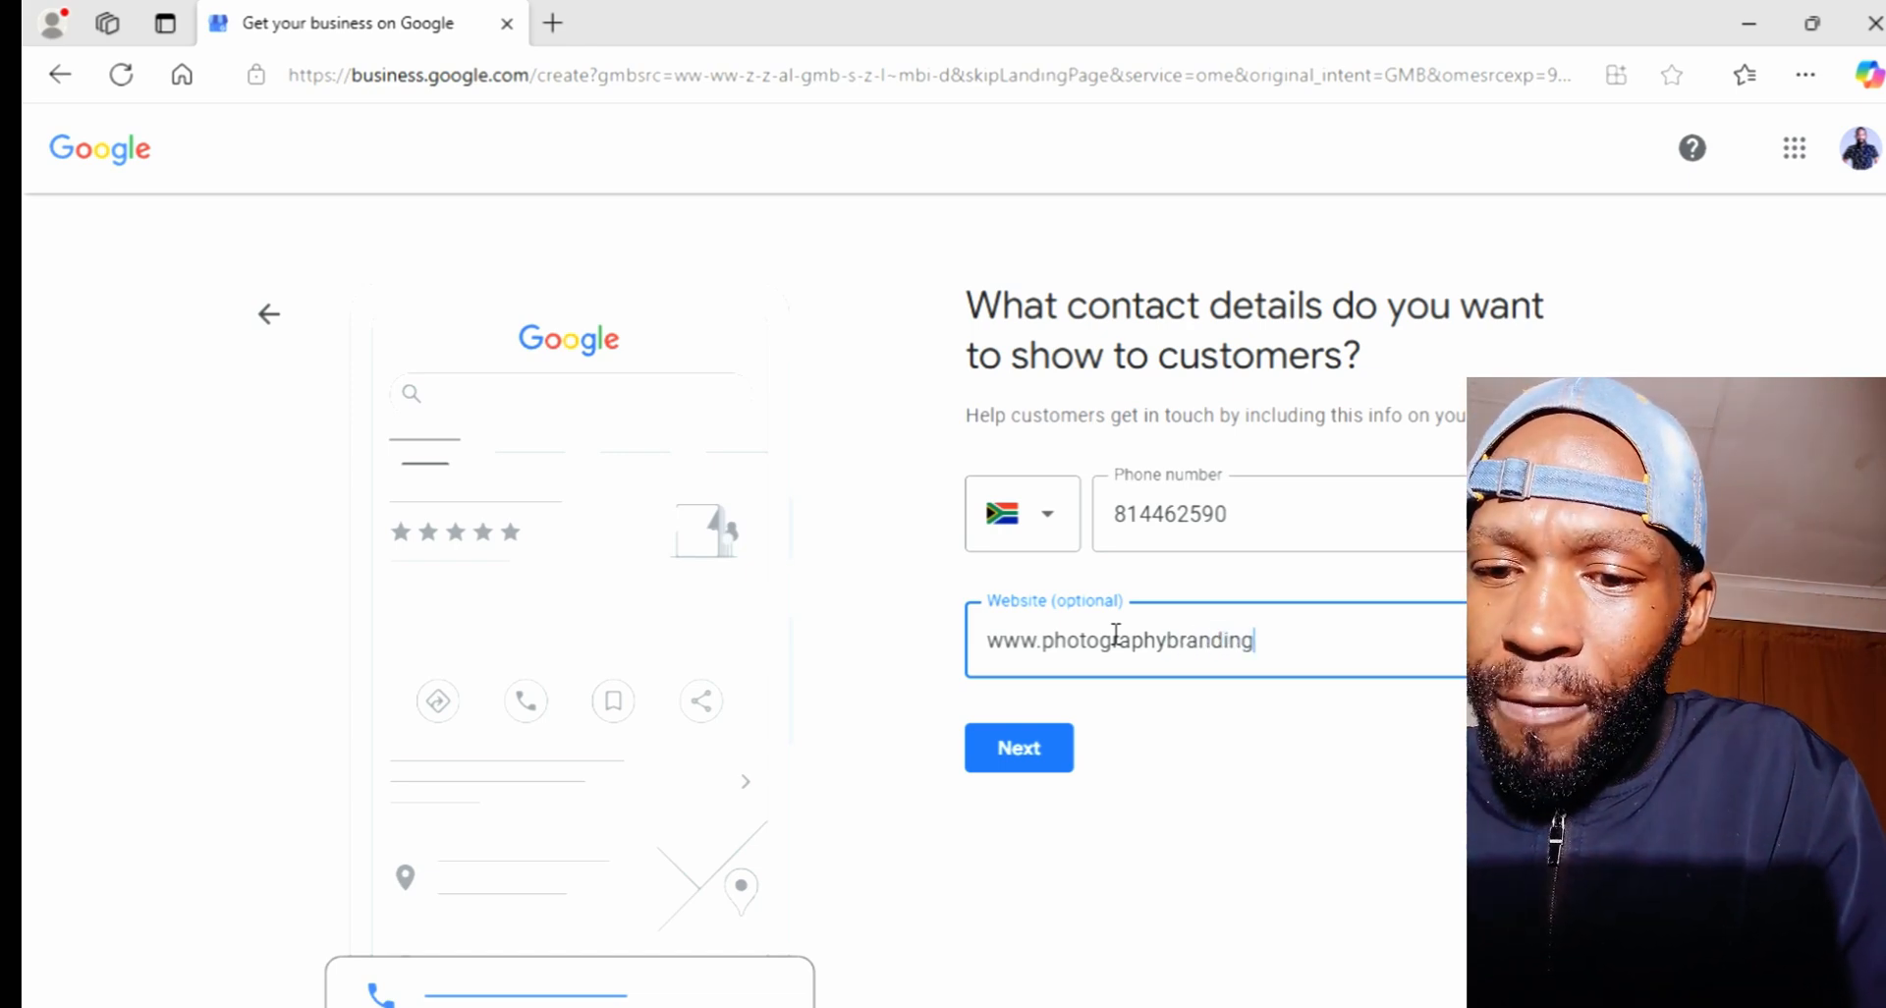
type(".co.za")
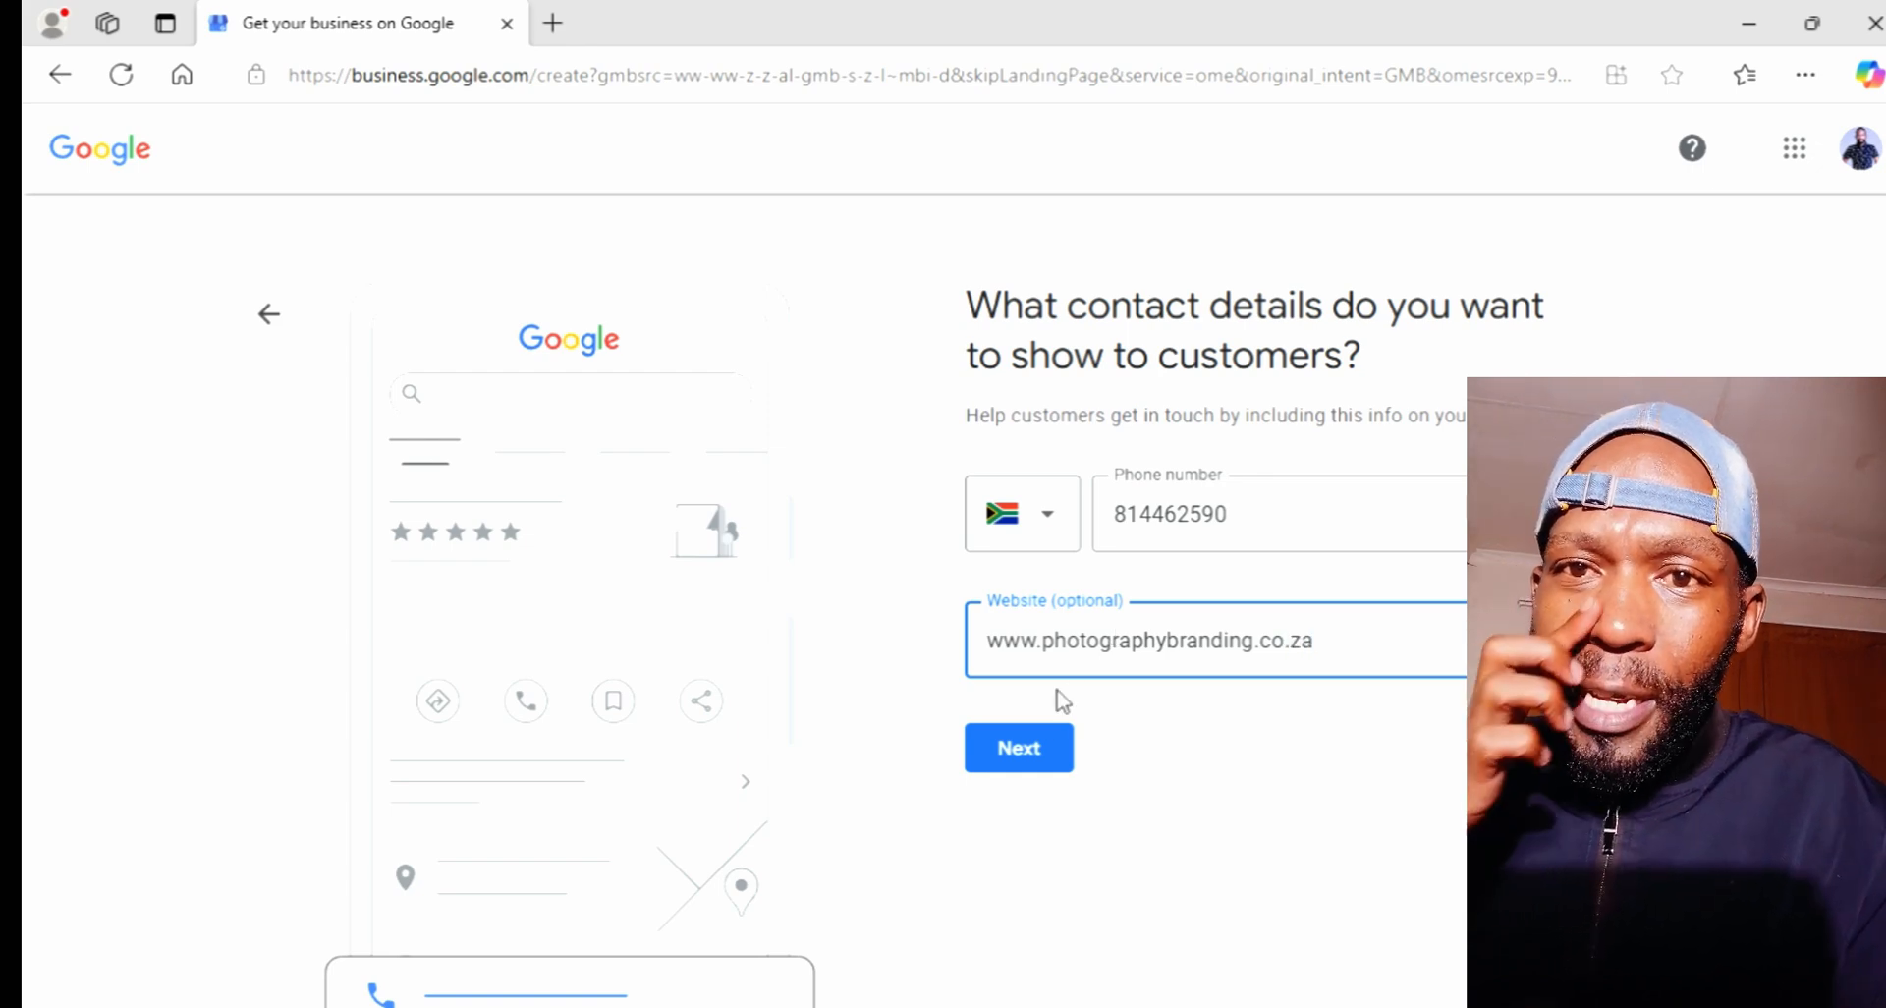
left_click(1022, 749)
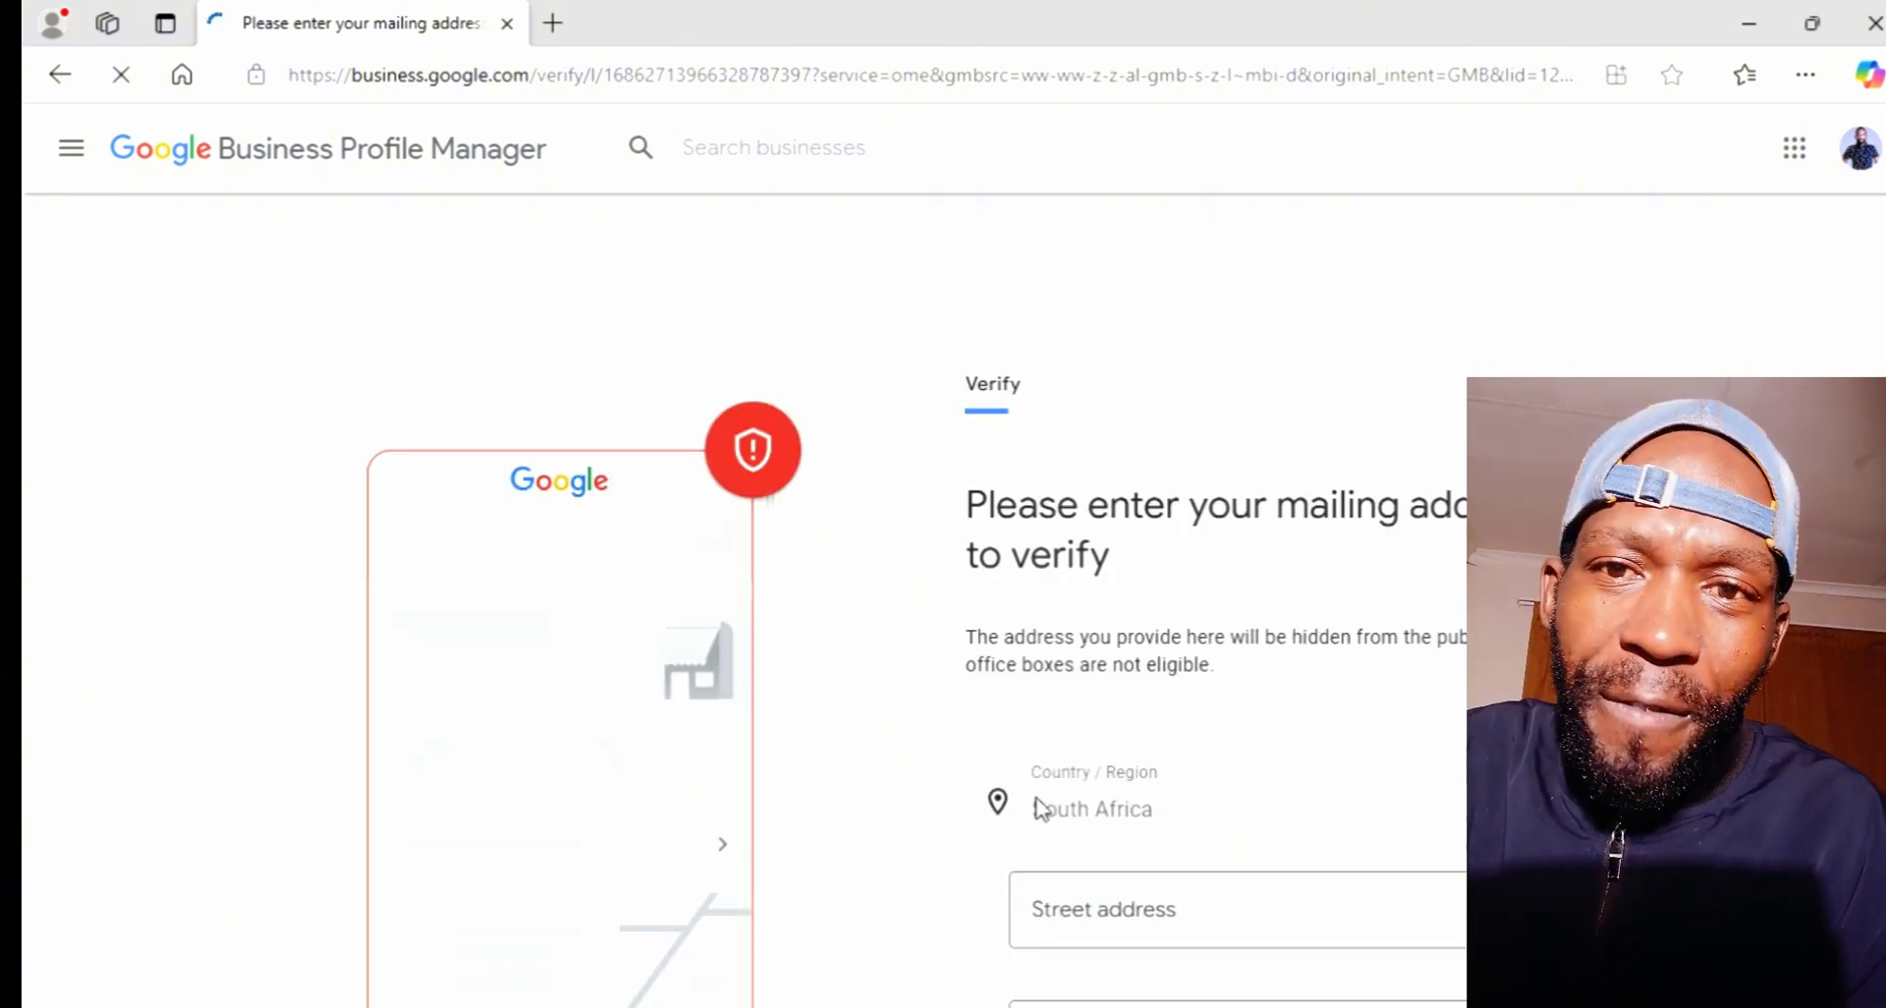
Autofill the South Africa mailing address from saved details and submit it
scroll(1042, 807, "down", 2)
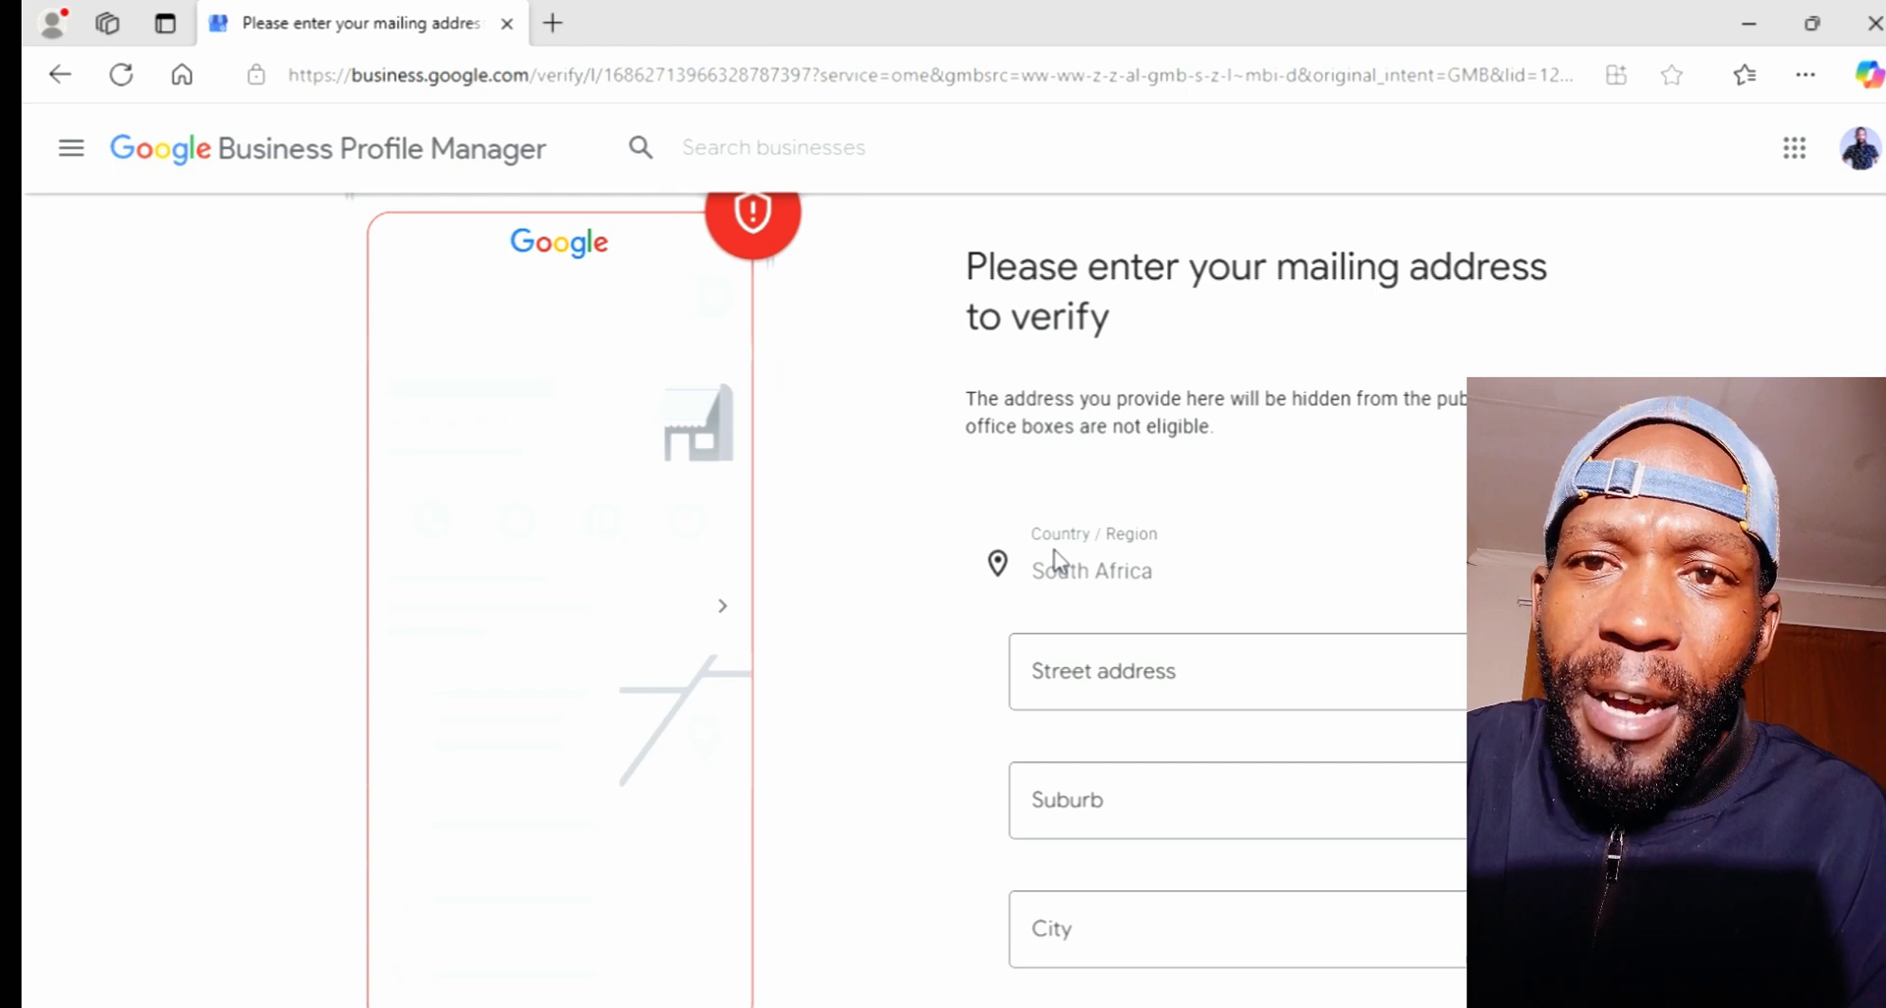
left_click(1104, 671)
left_click(1164, 389)
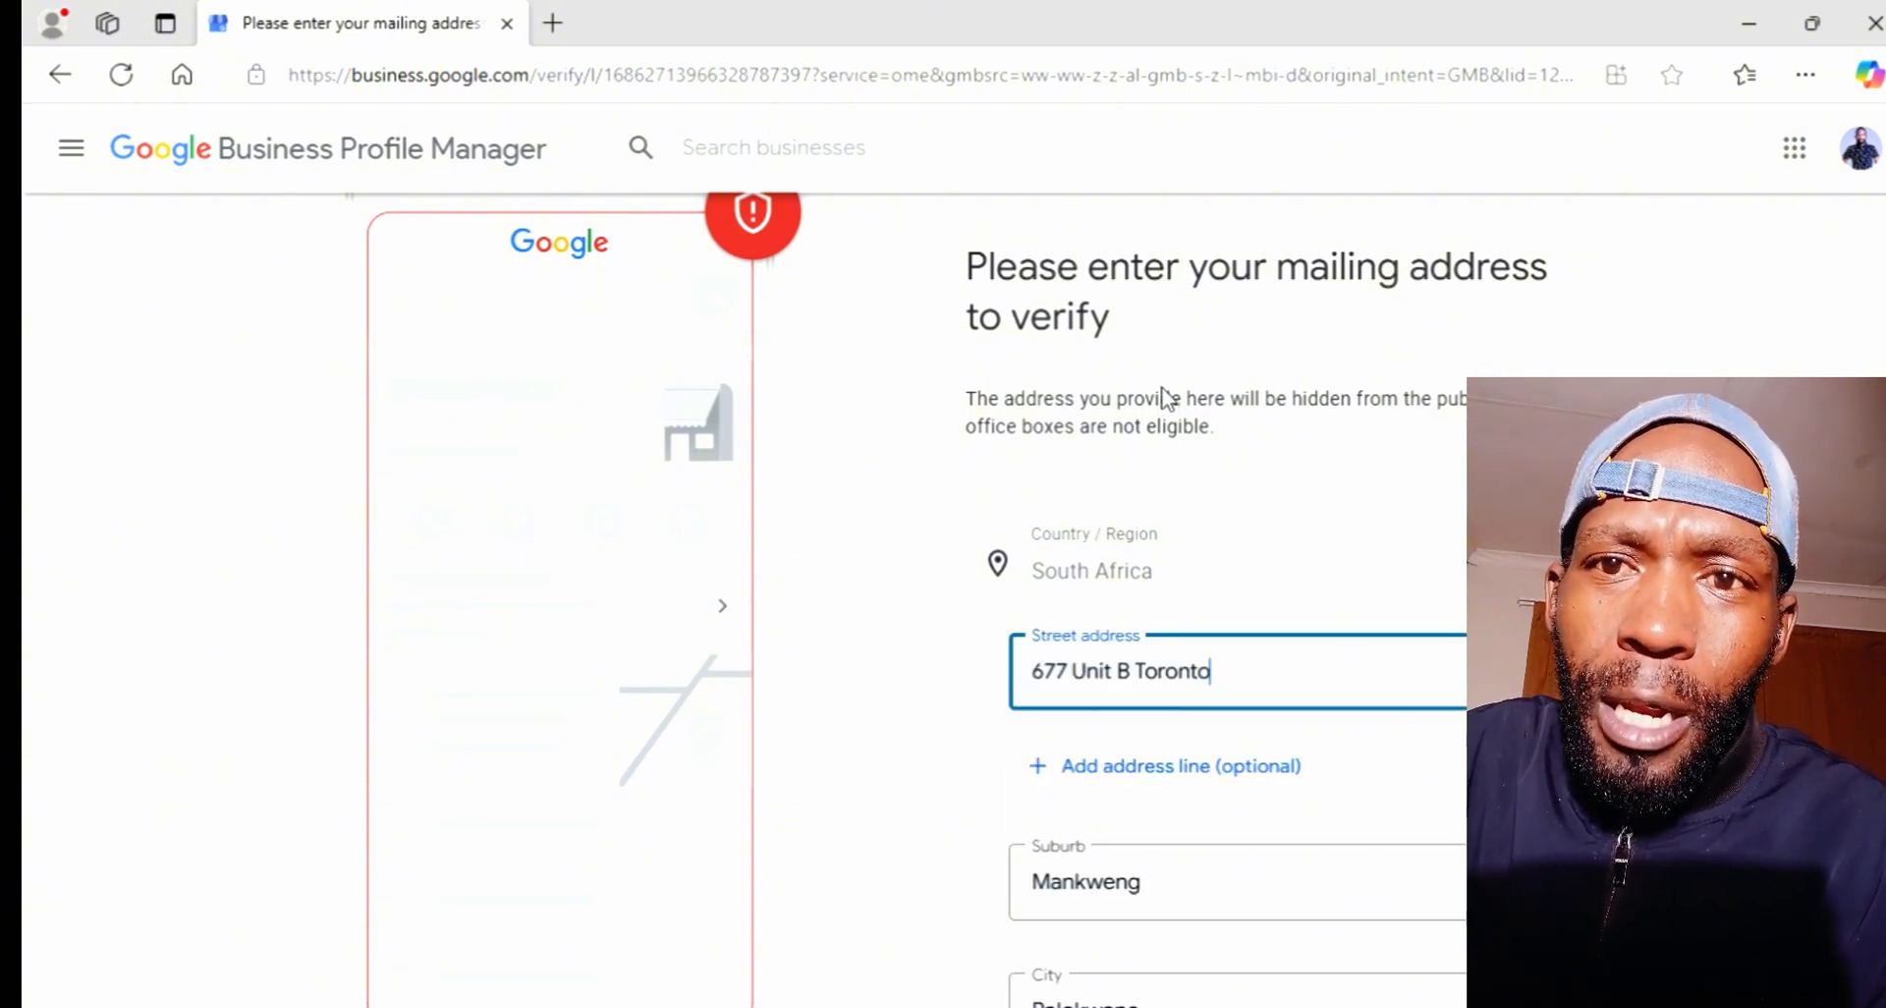
scroll(1117, 710, "down", 3)
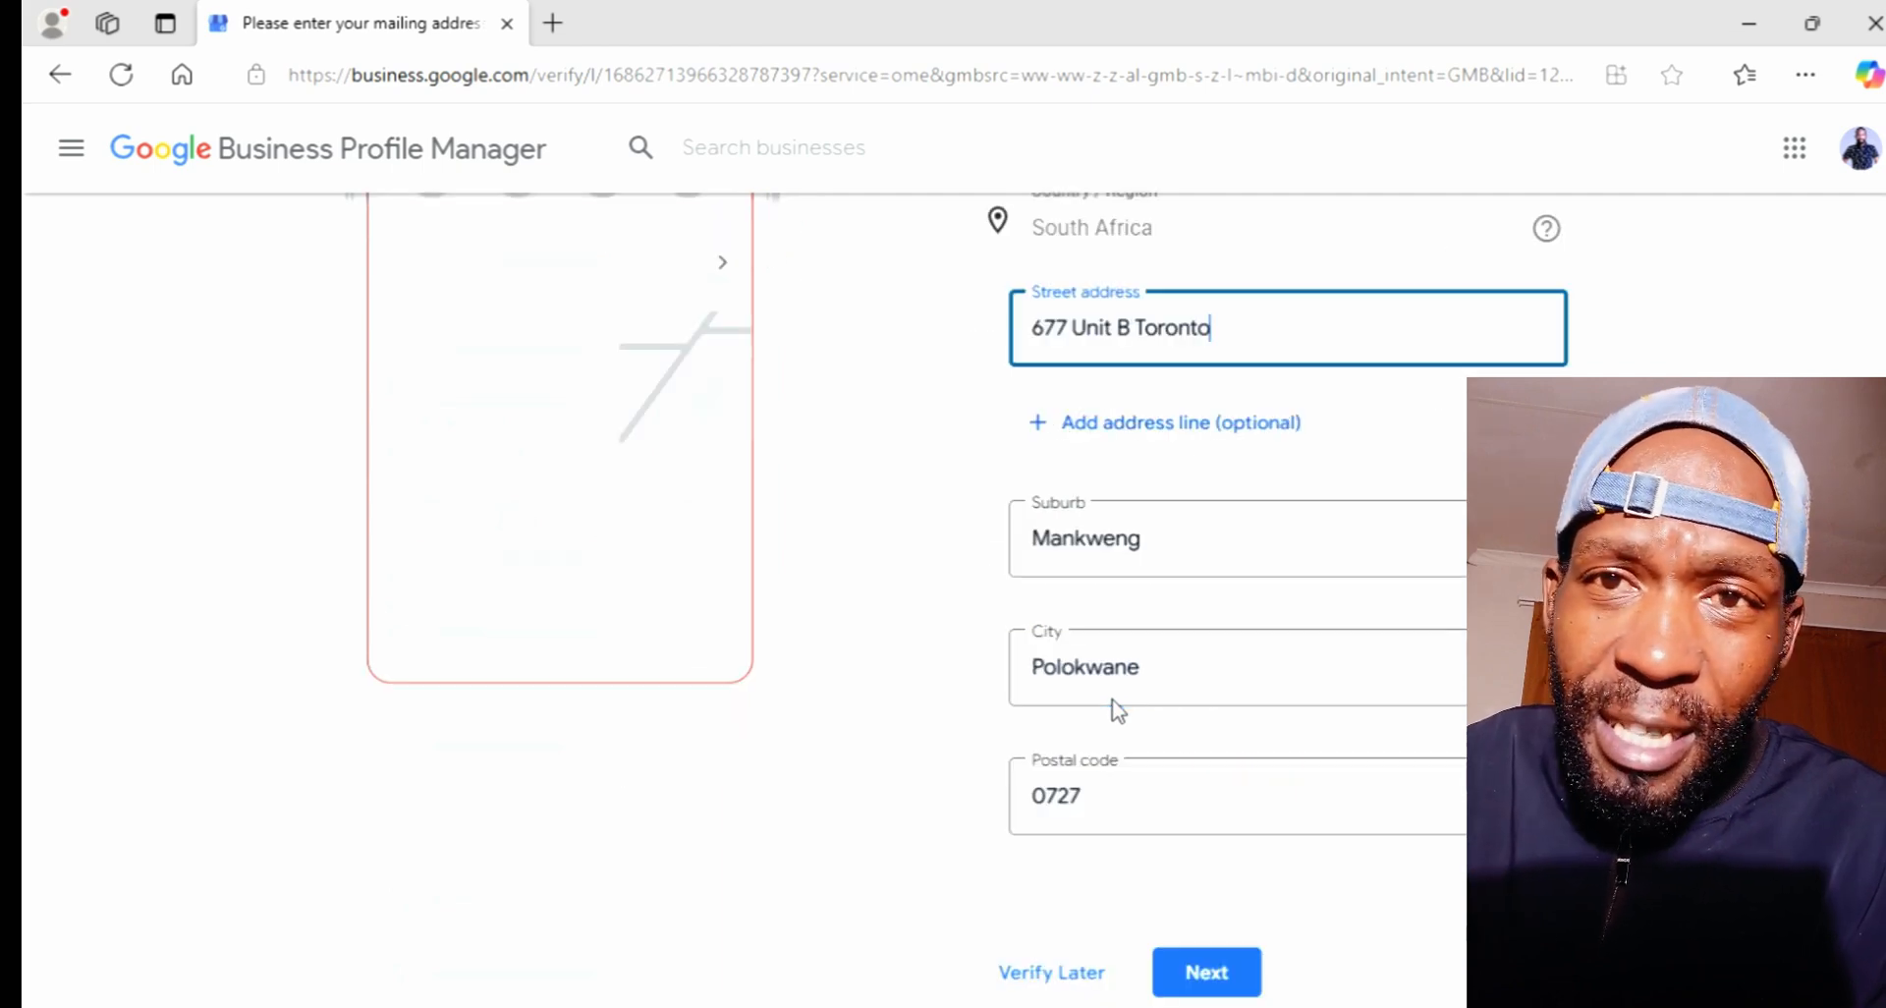
scroll(1117, 709, "up", 3)
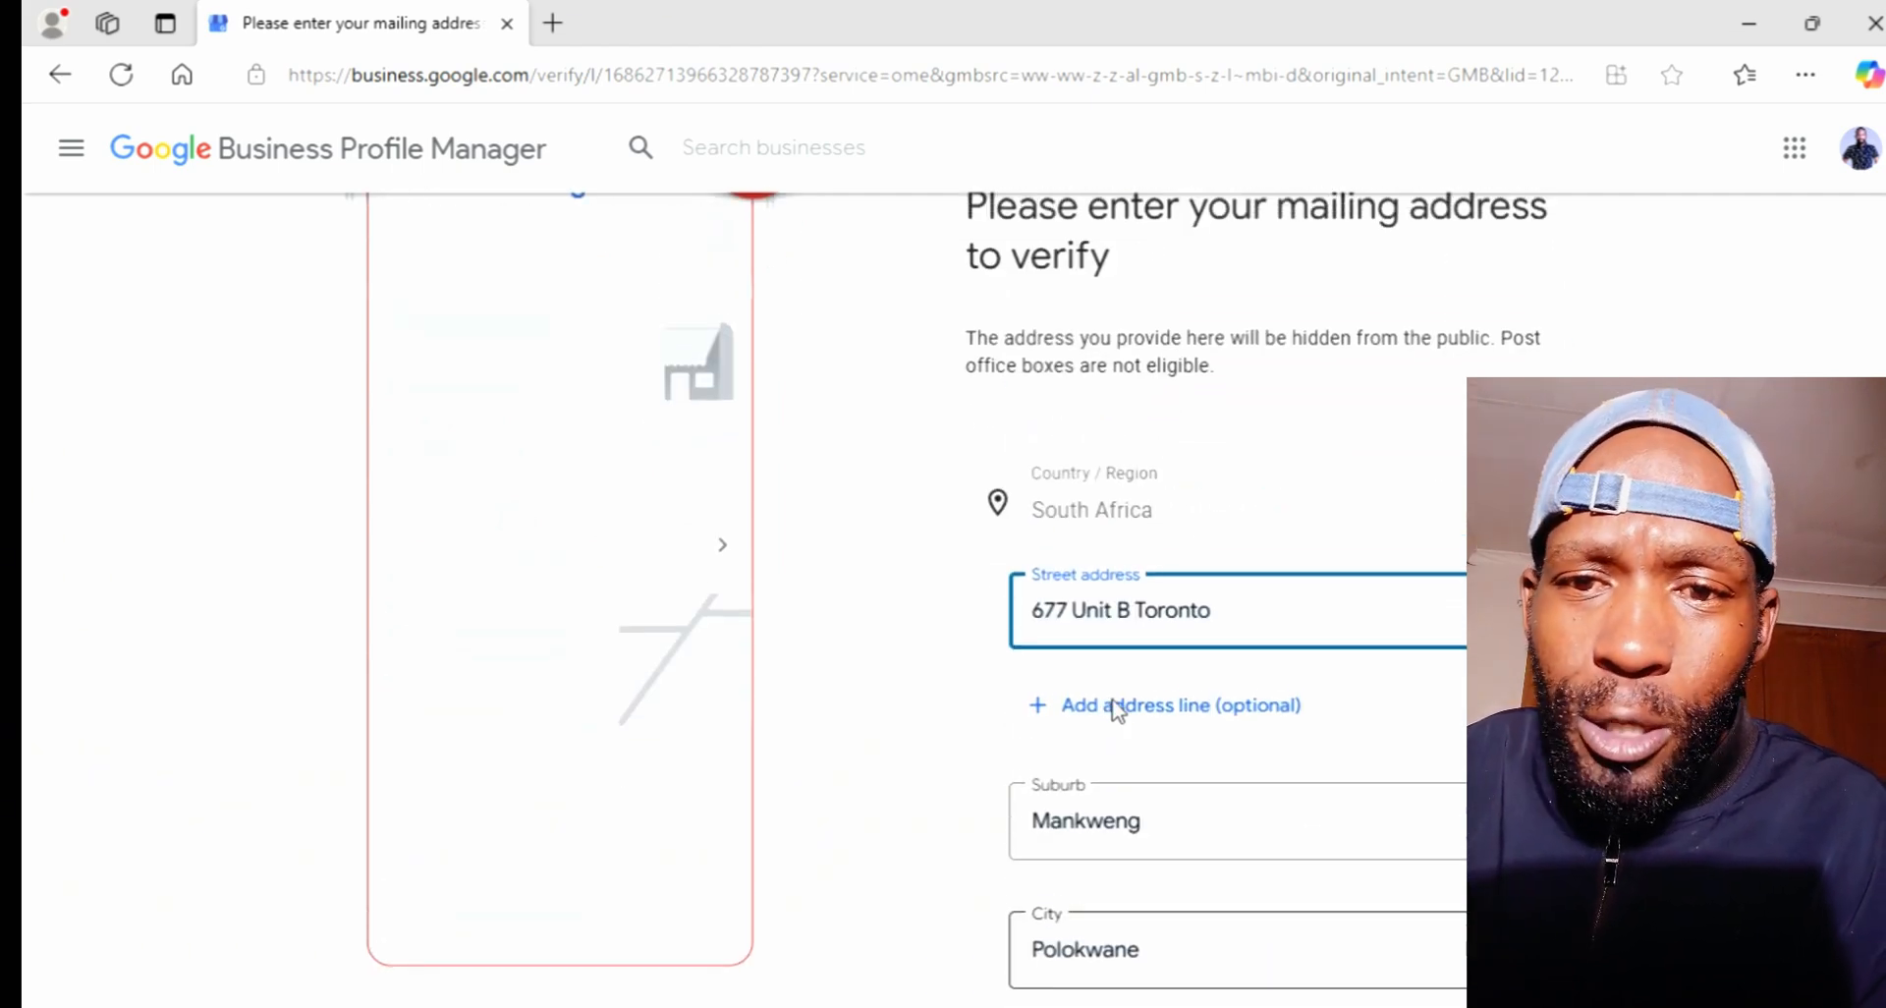
scroll(1117, 710, "down", 3)
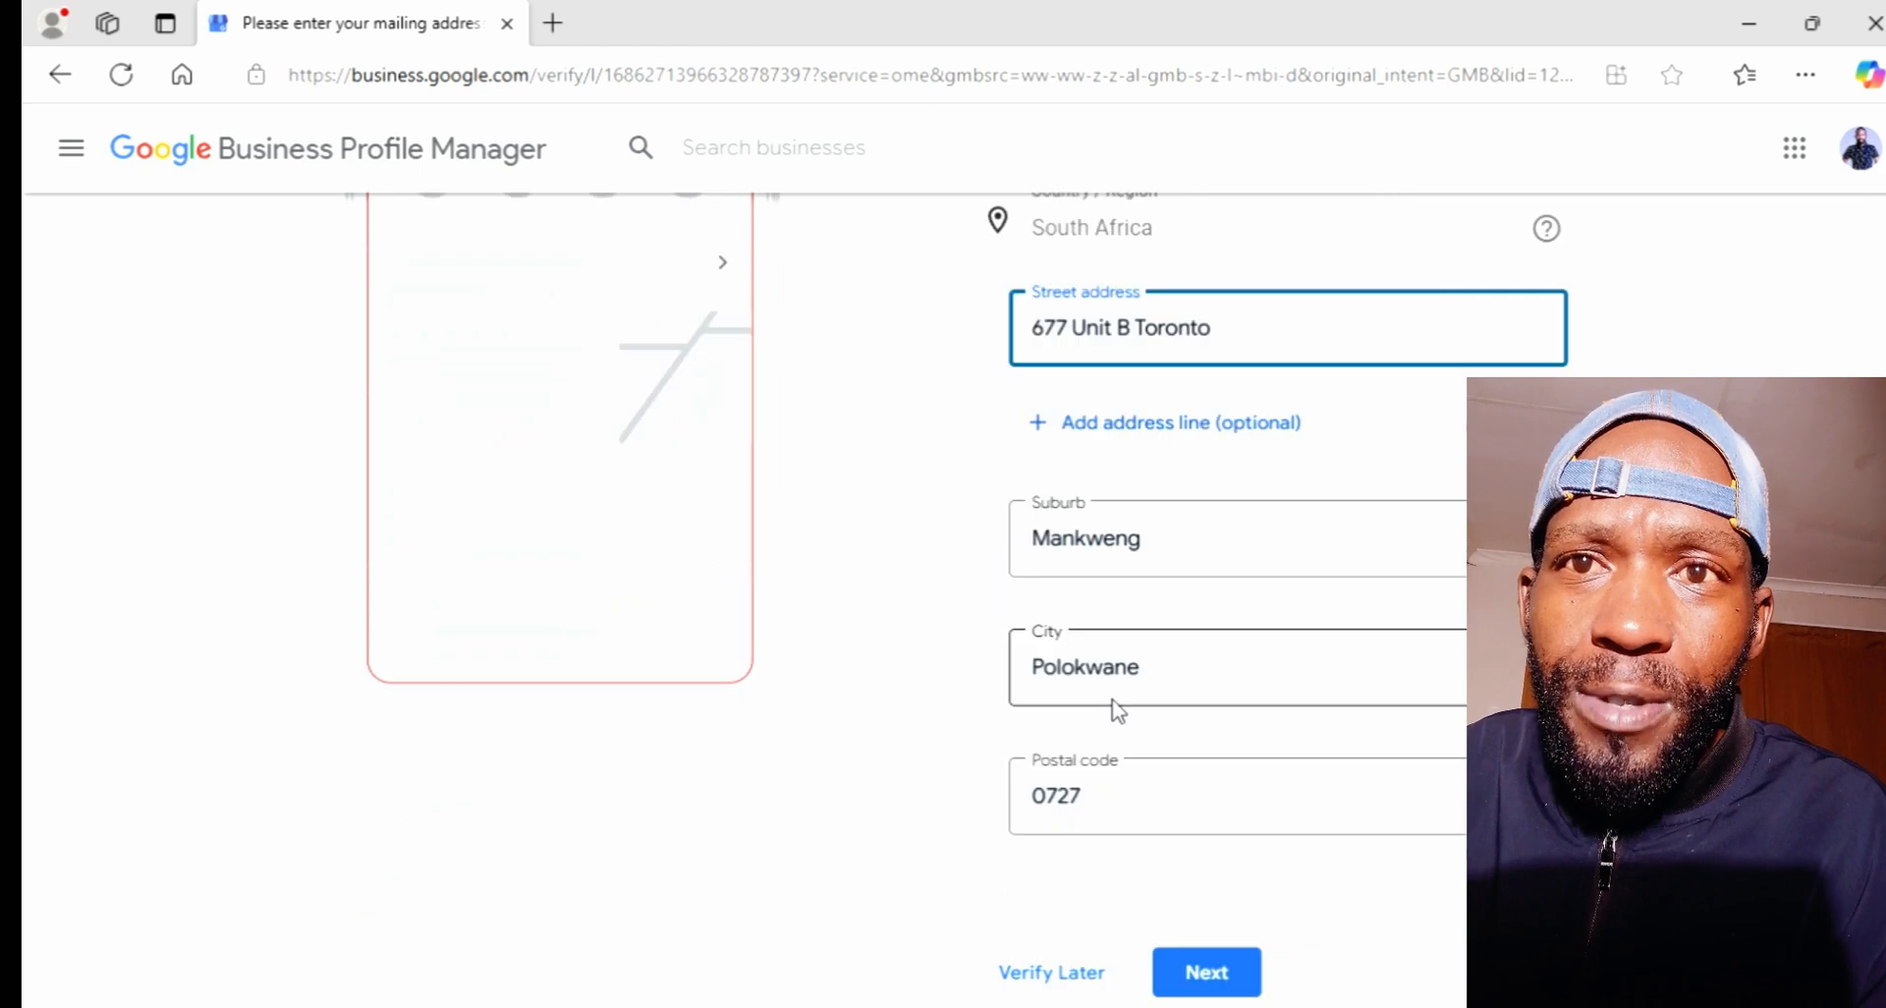
scroll(1117, 709, "up", 6)
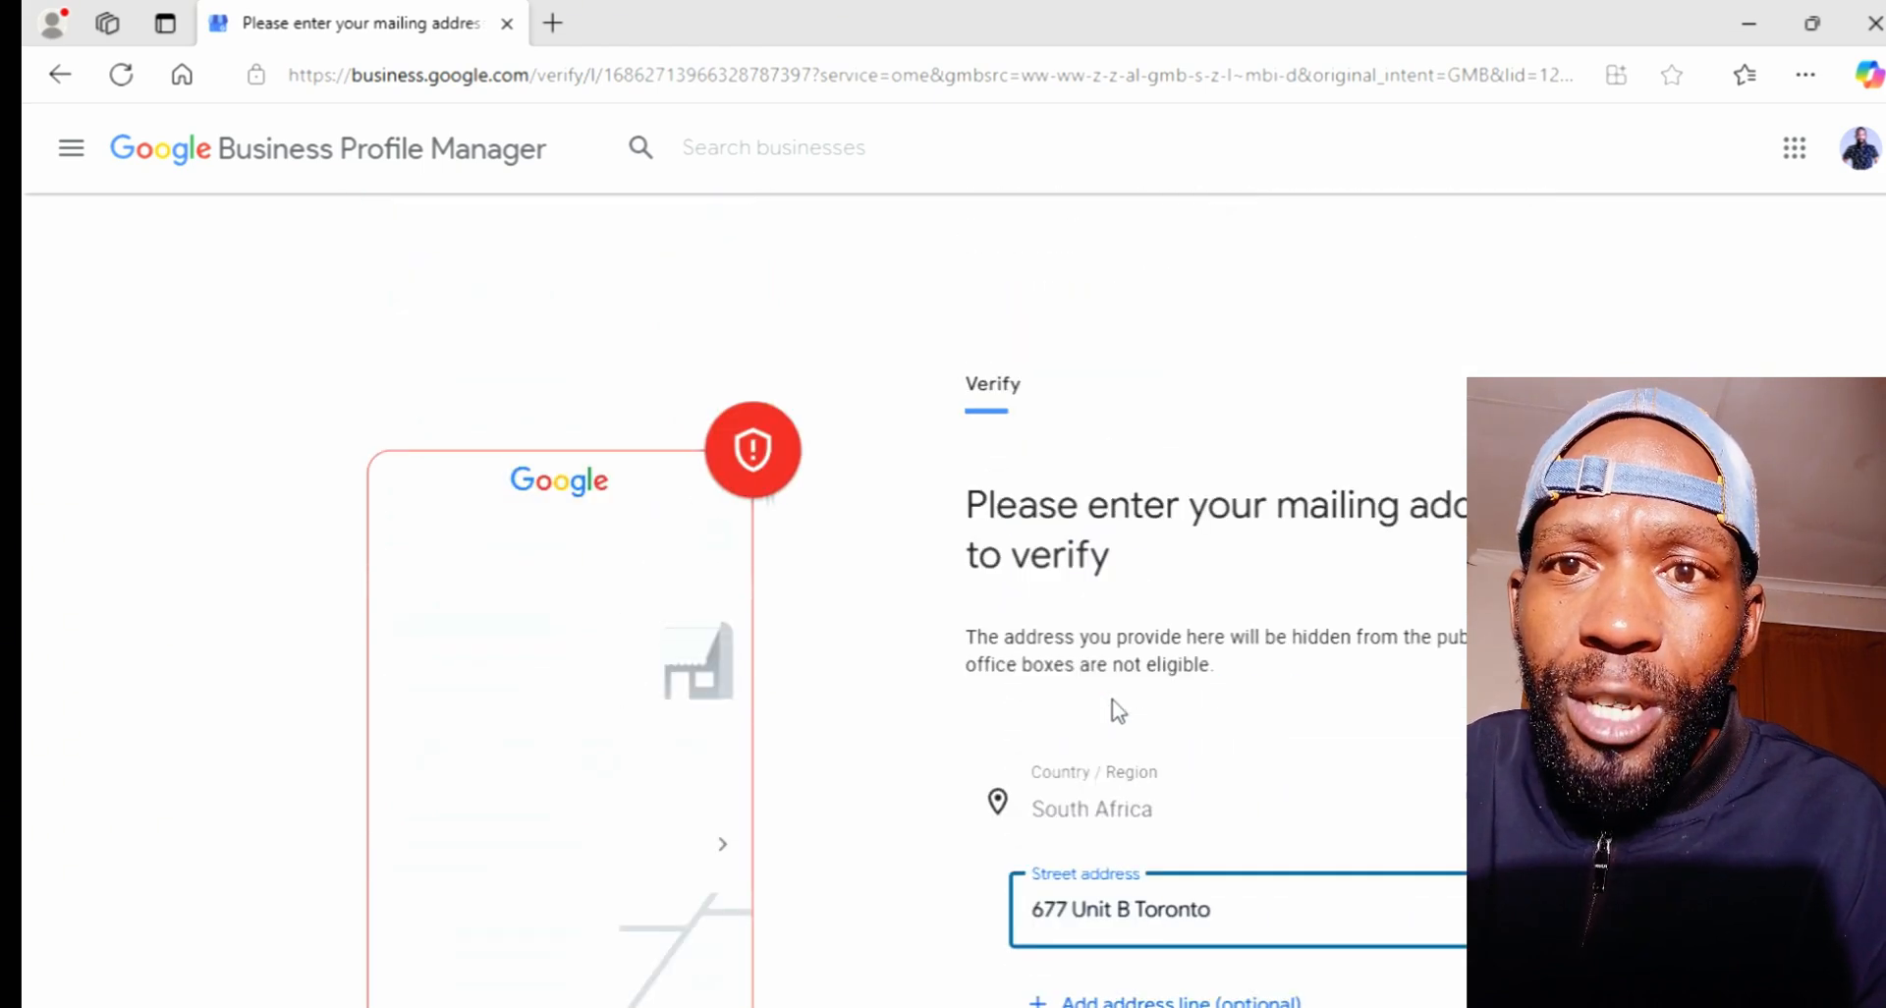
scroll(1116, 687, "down", 2)
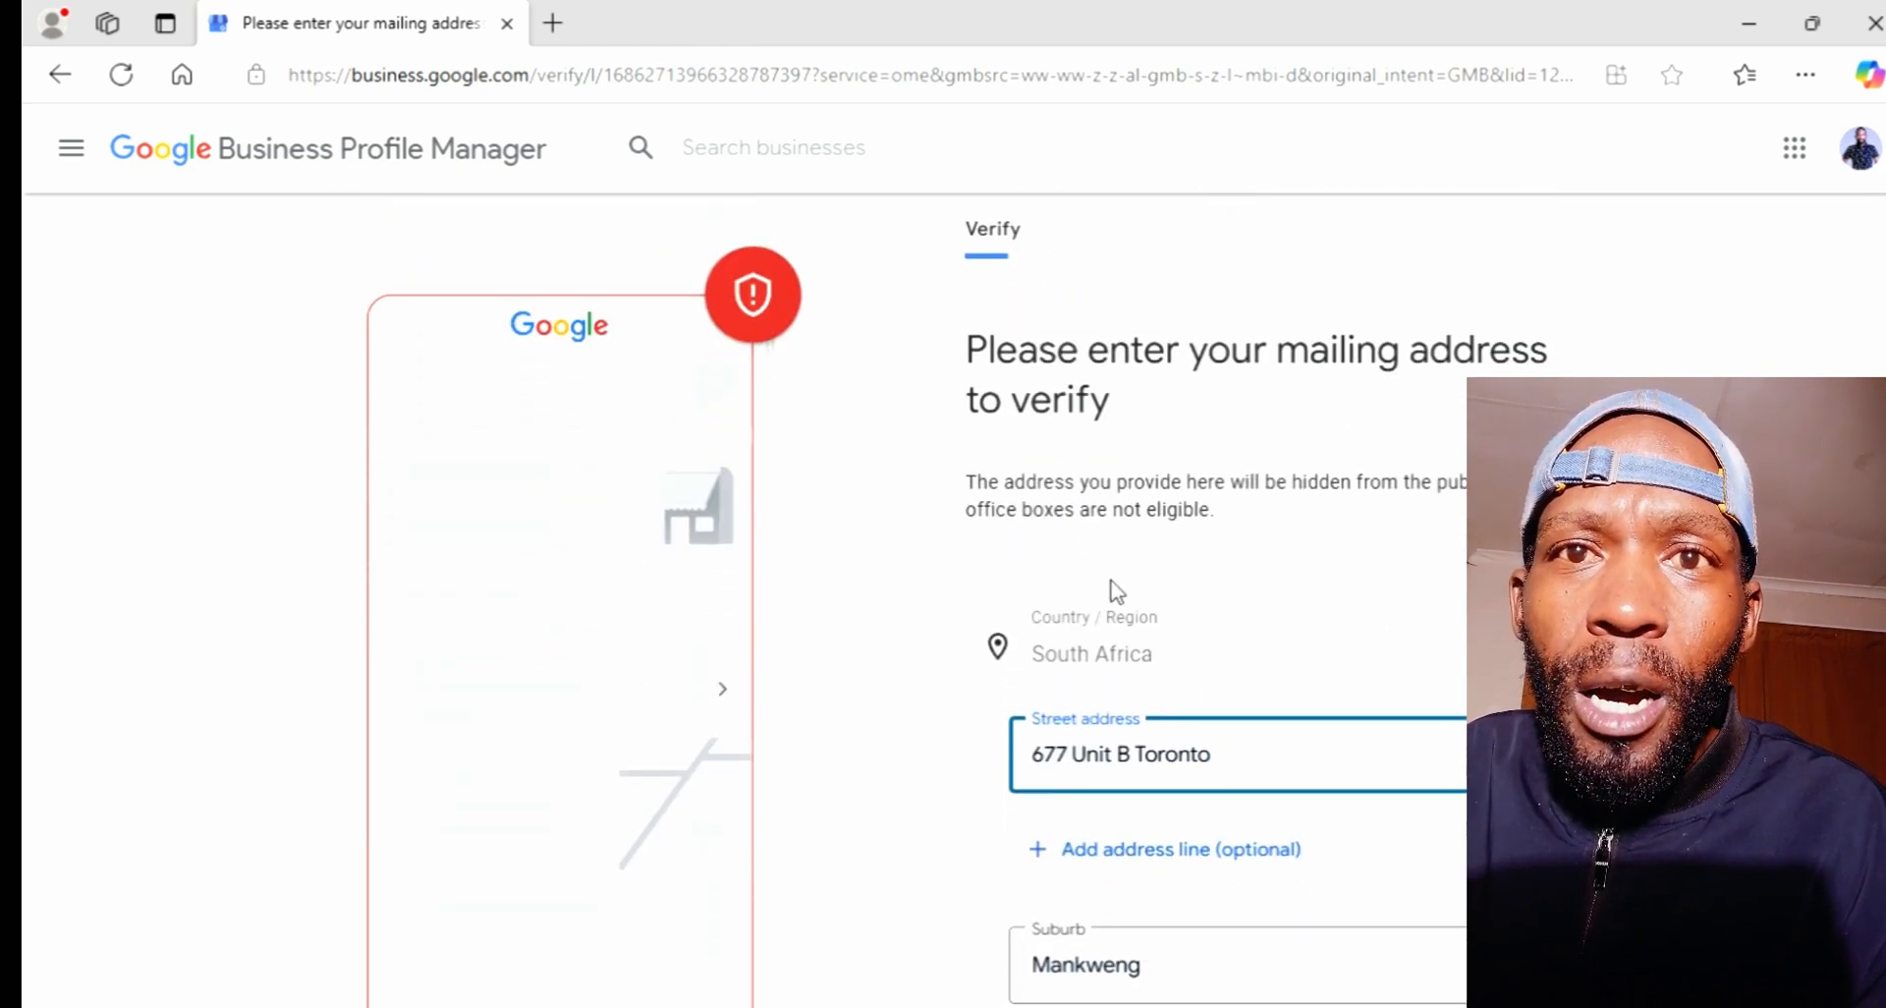
scroll(1110, 585, "down", 4)
scroll(1100, 550, "up", 2)
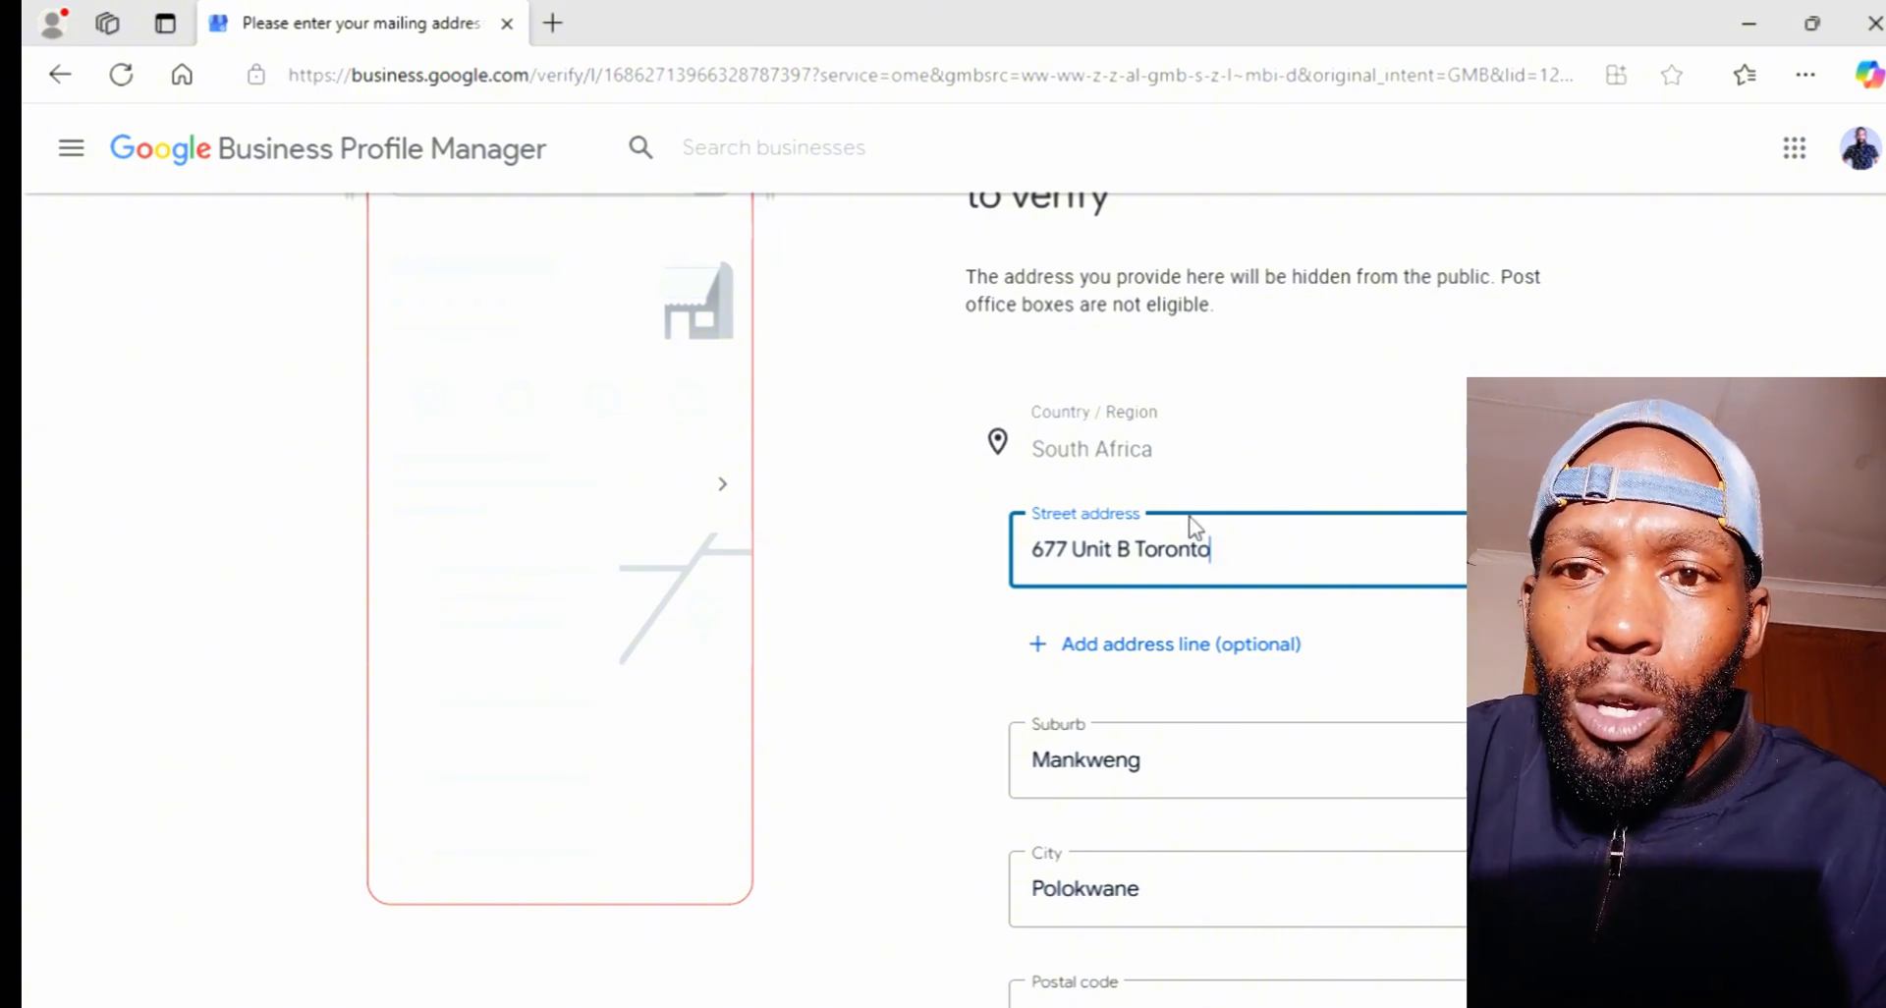
scroll(1199, 526, "down", 2)
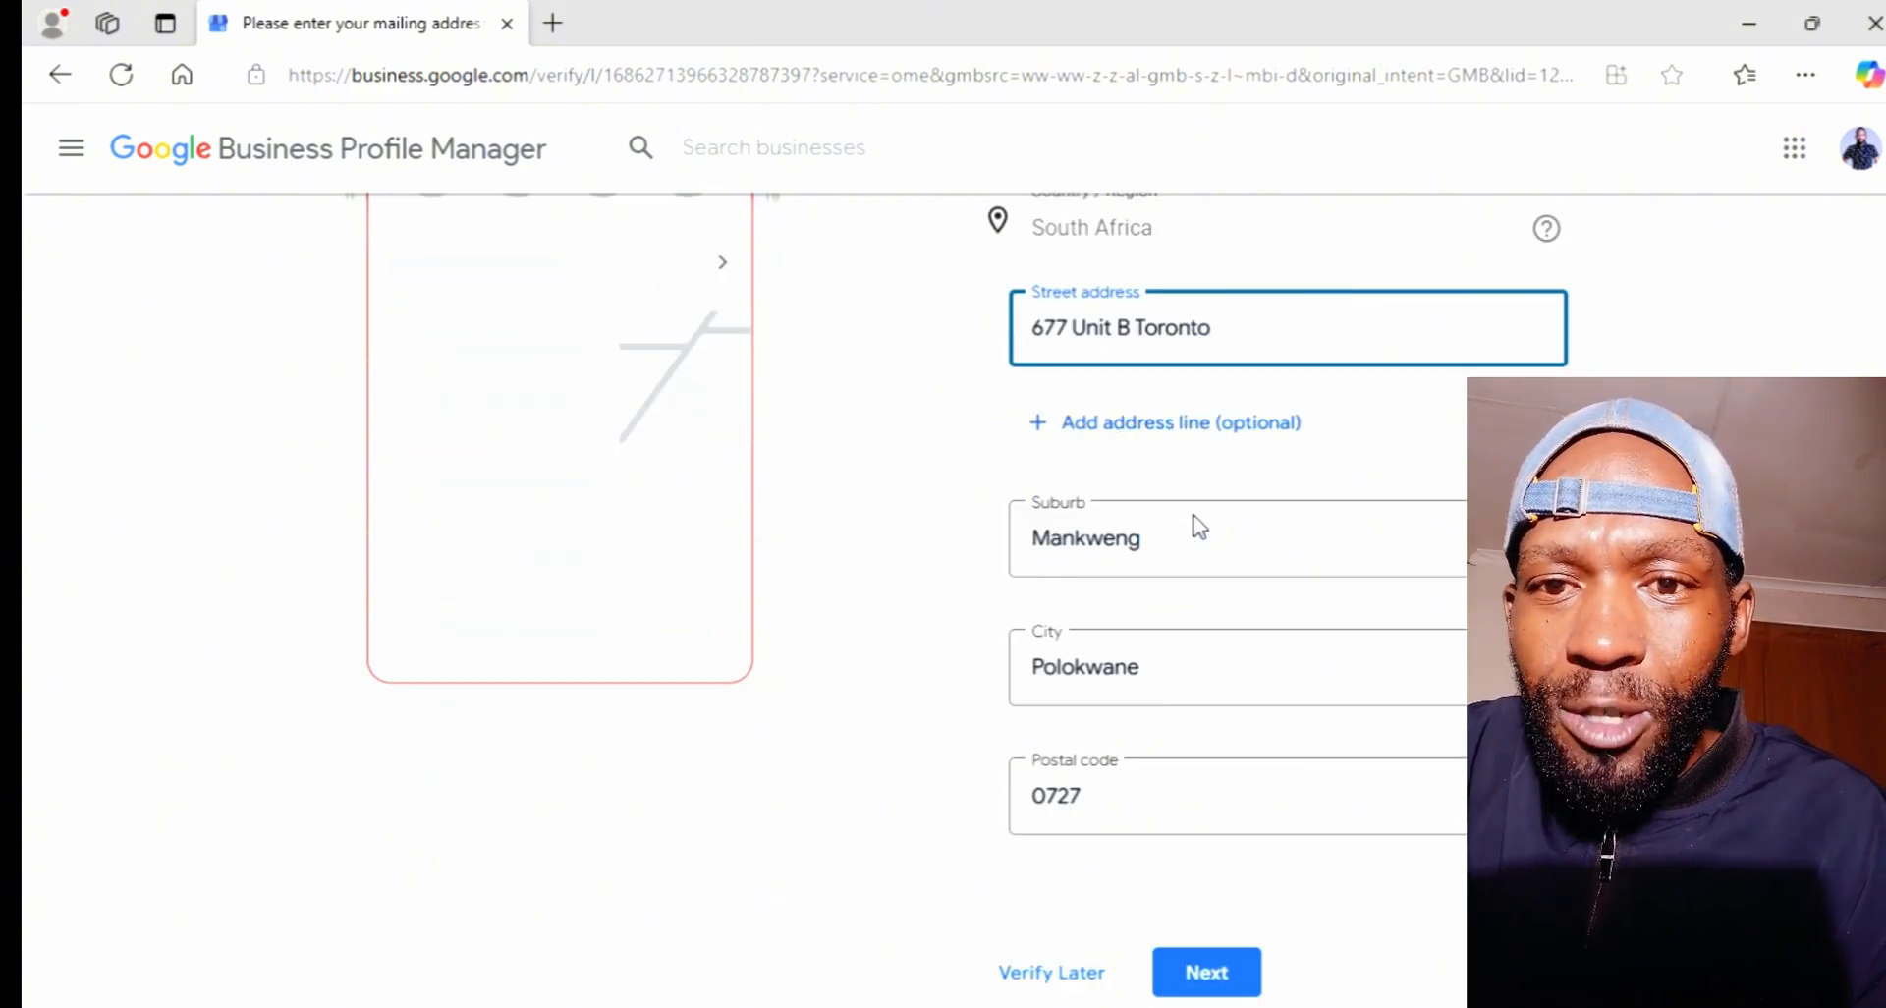
left_click(1196, 982)
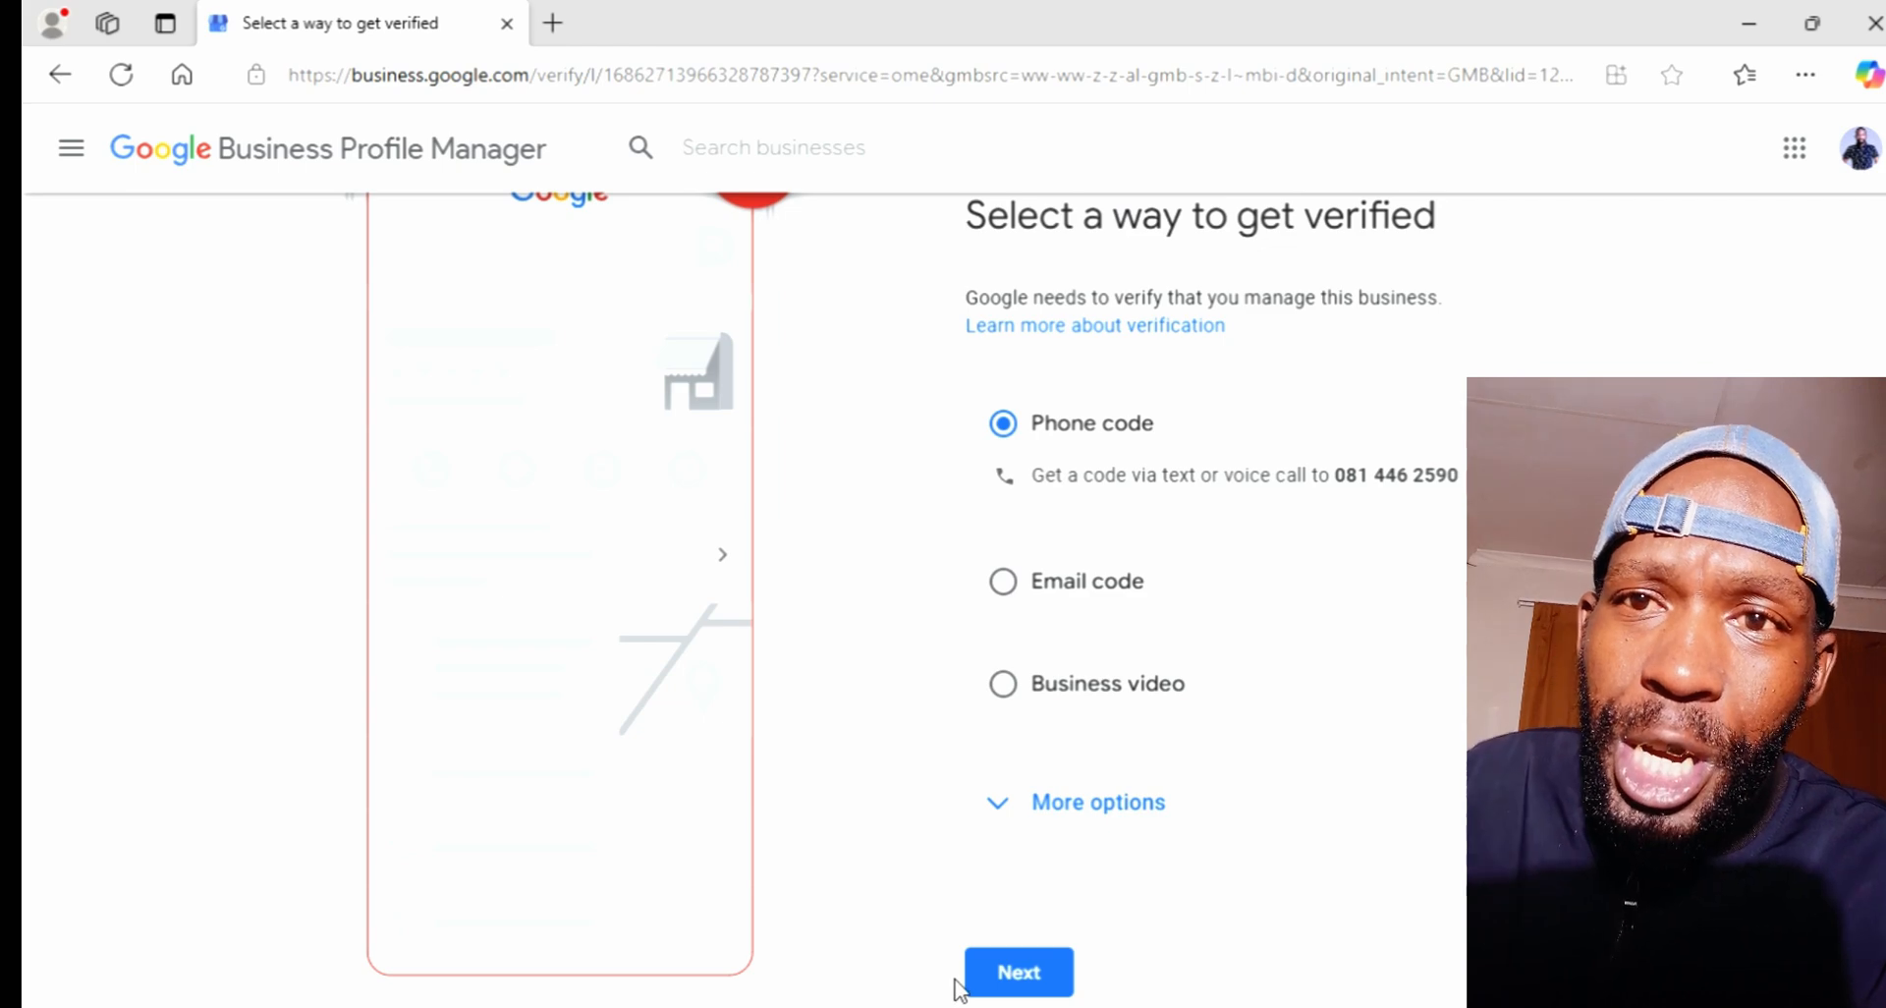
Choose phone code verification and request the code by text message
left_click(1017, 975)
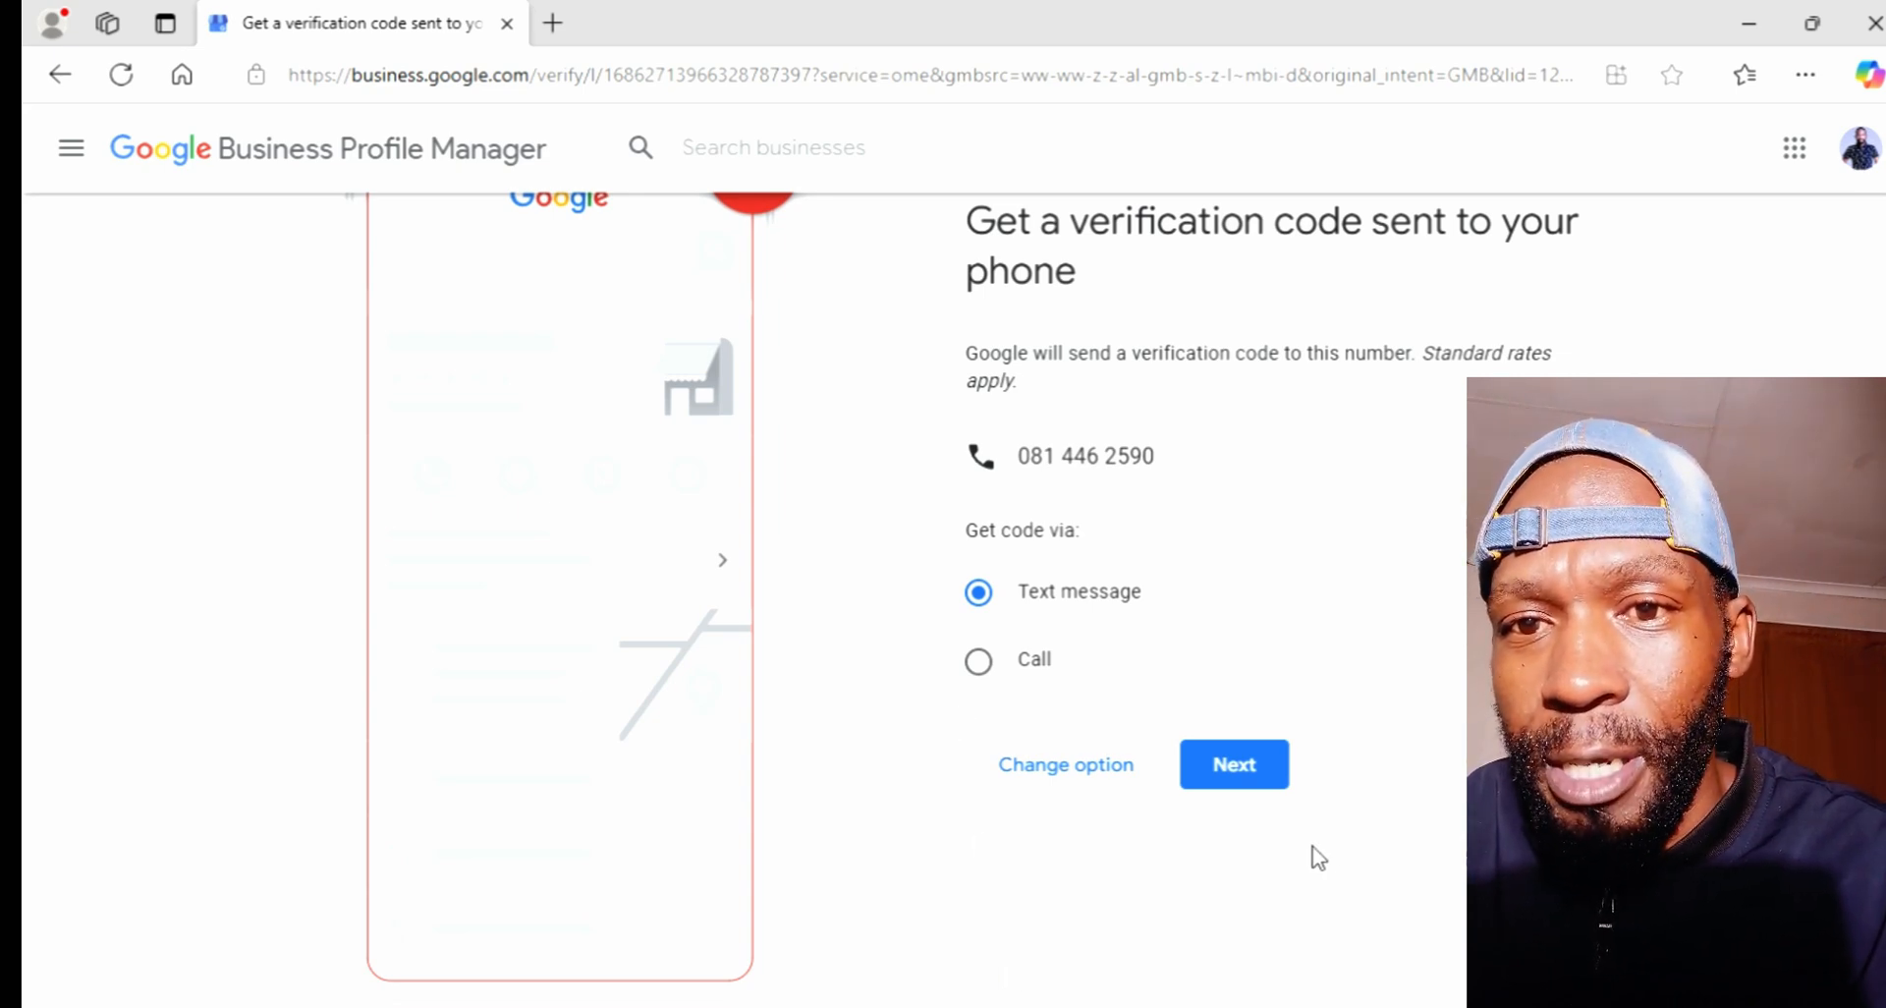
left_click(1216, 776)
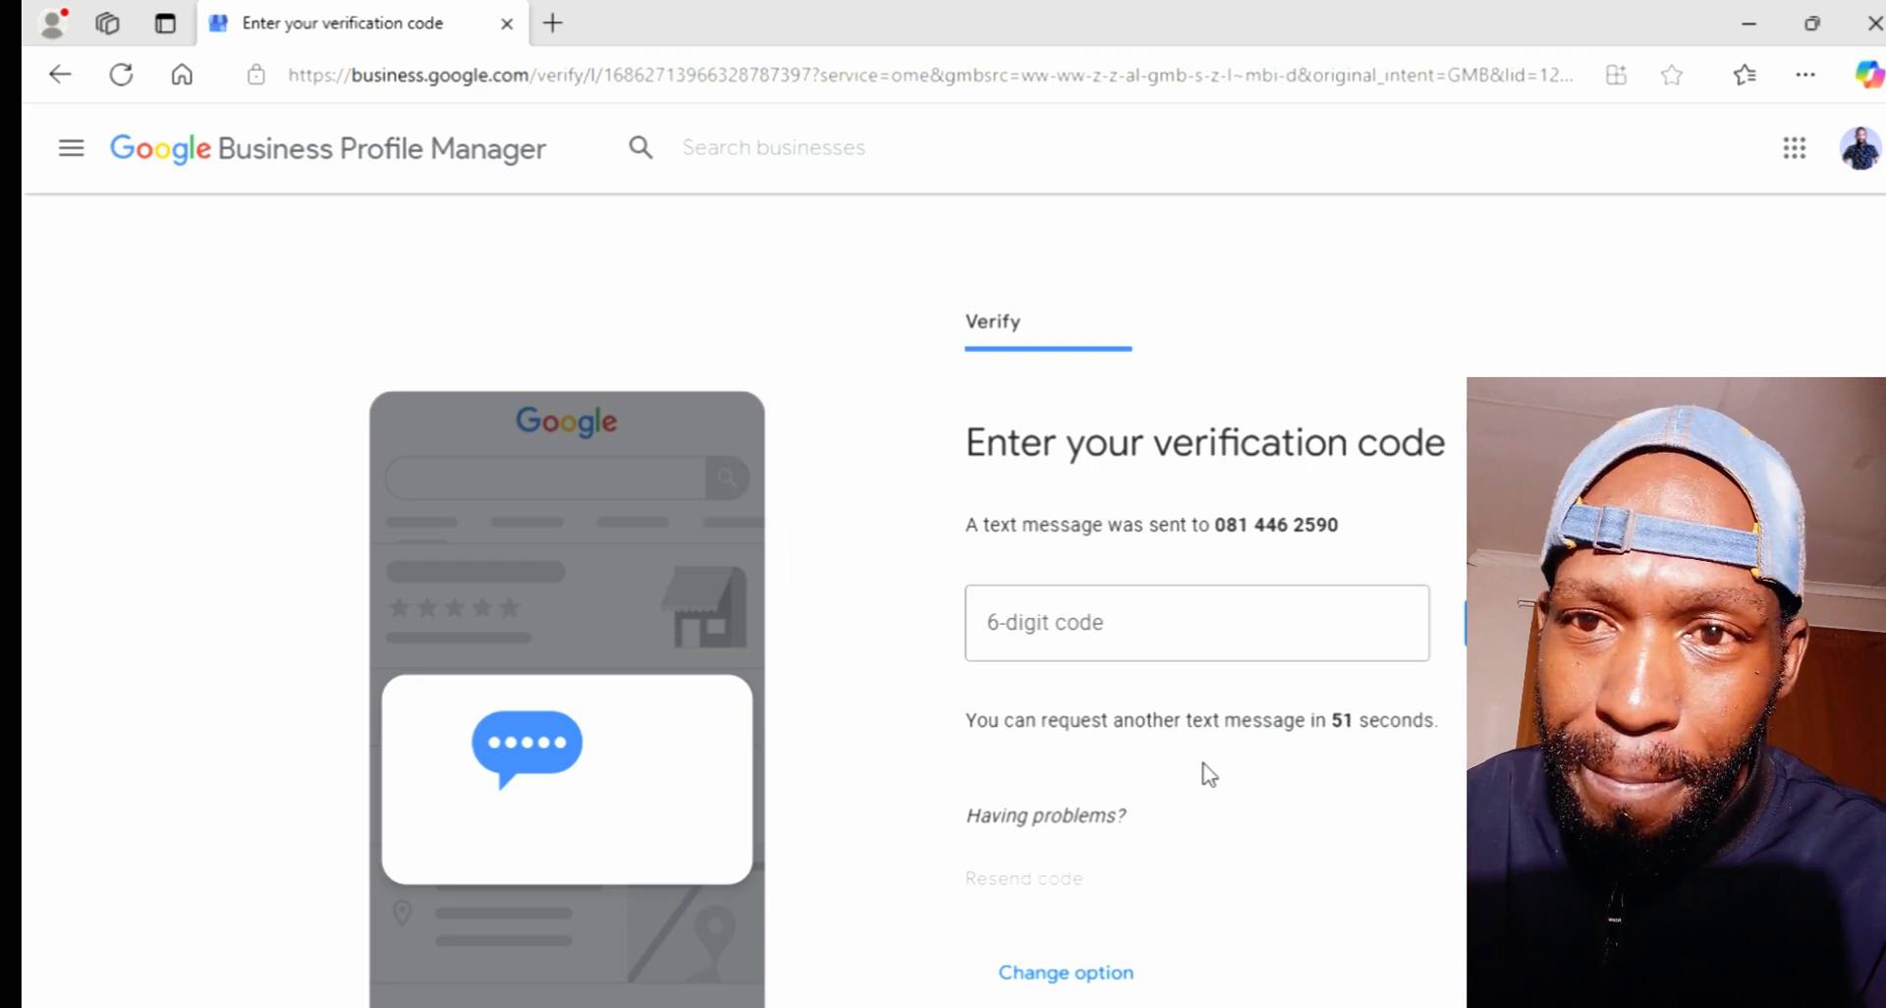
Enter the six-digit verification code received by SMS and verify the business
left_click(1044, 652)
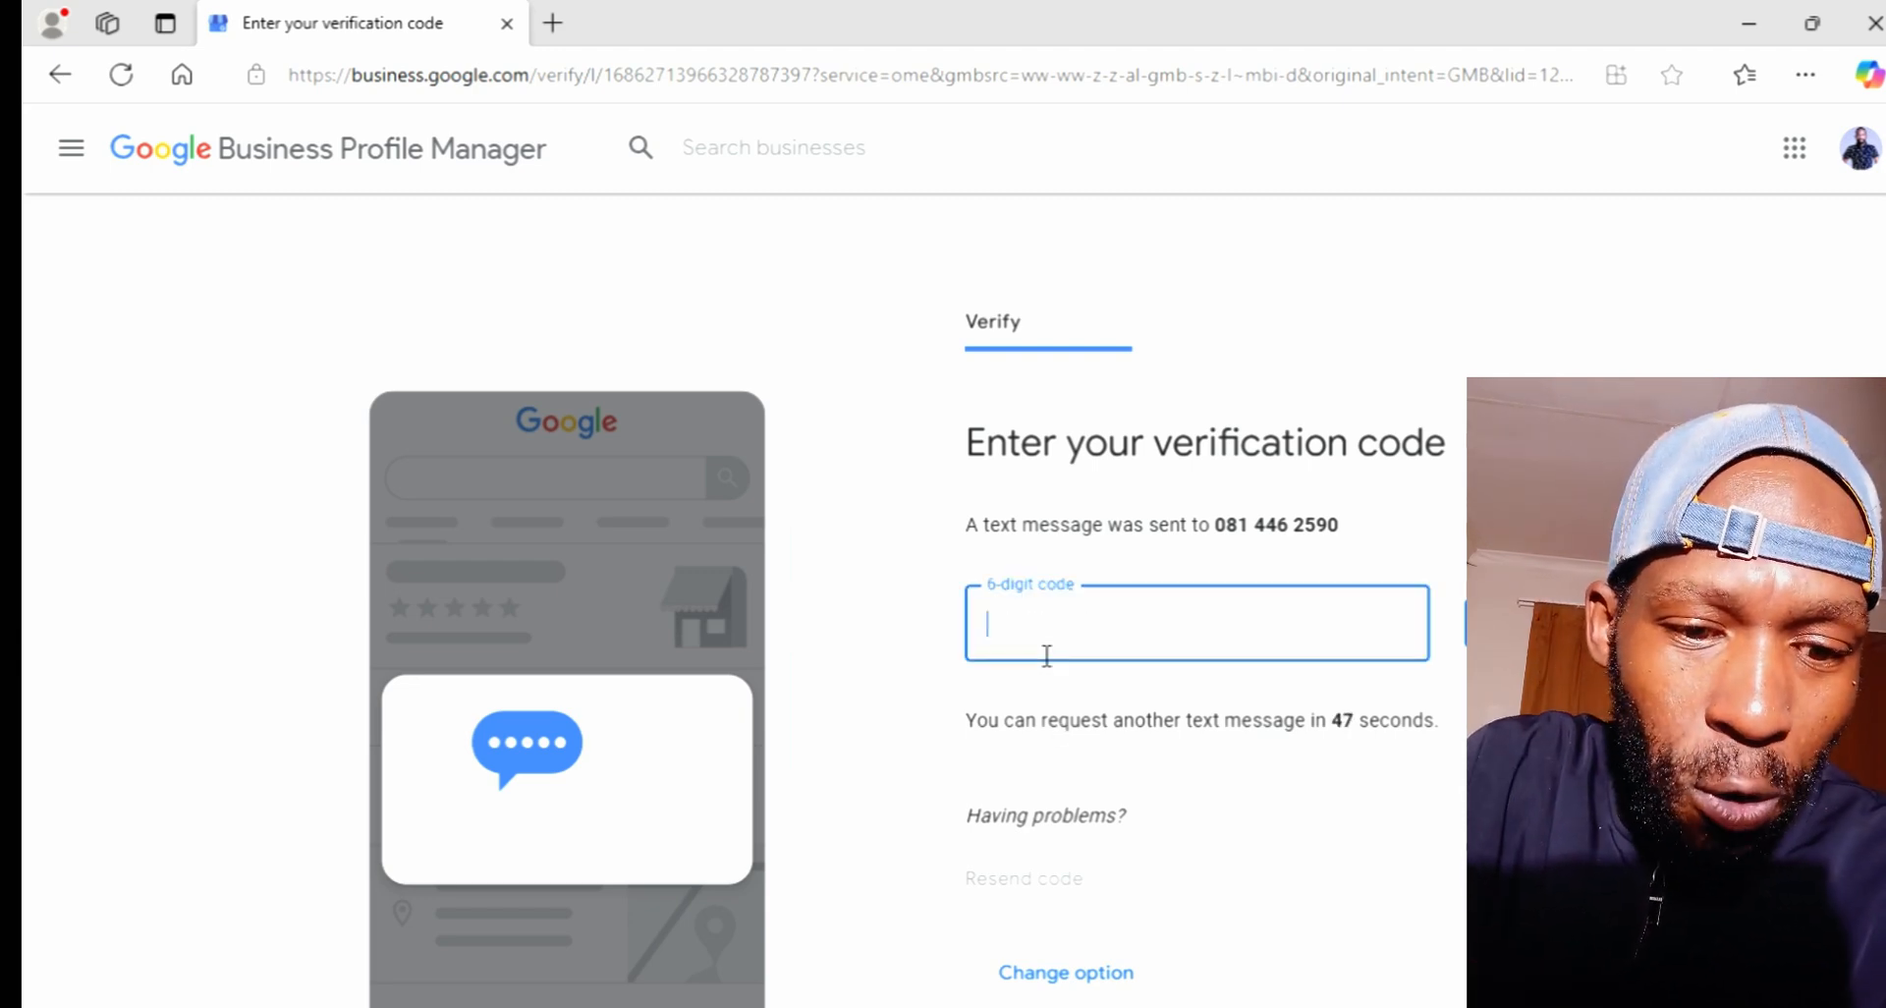
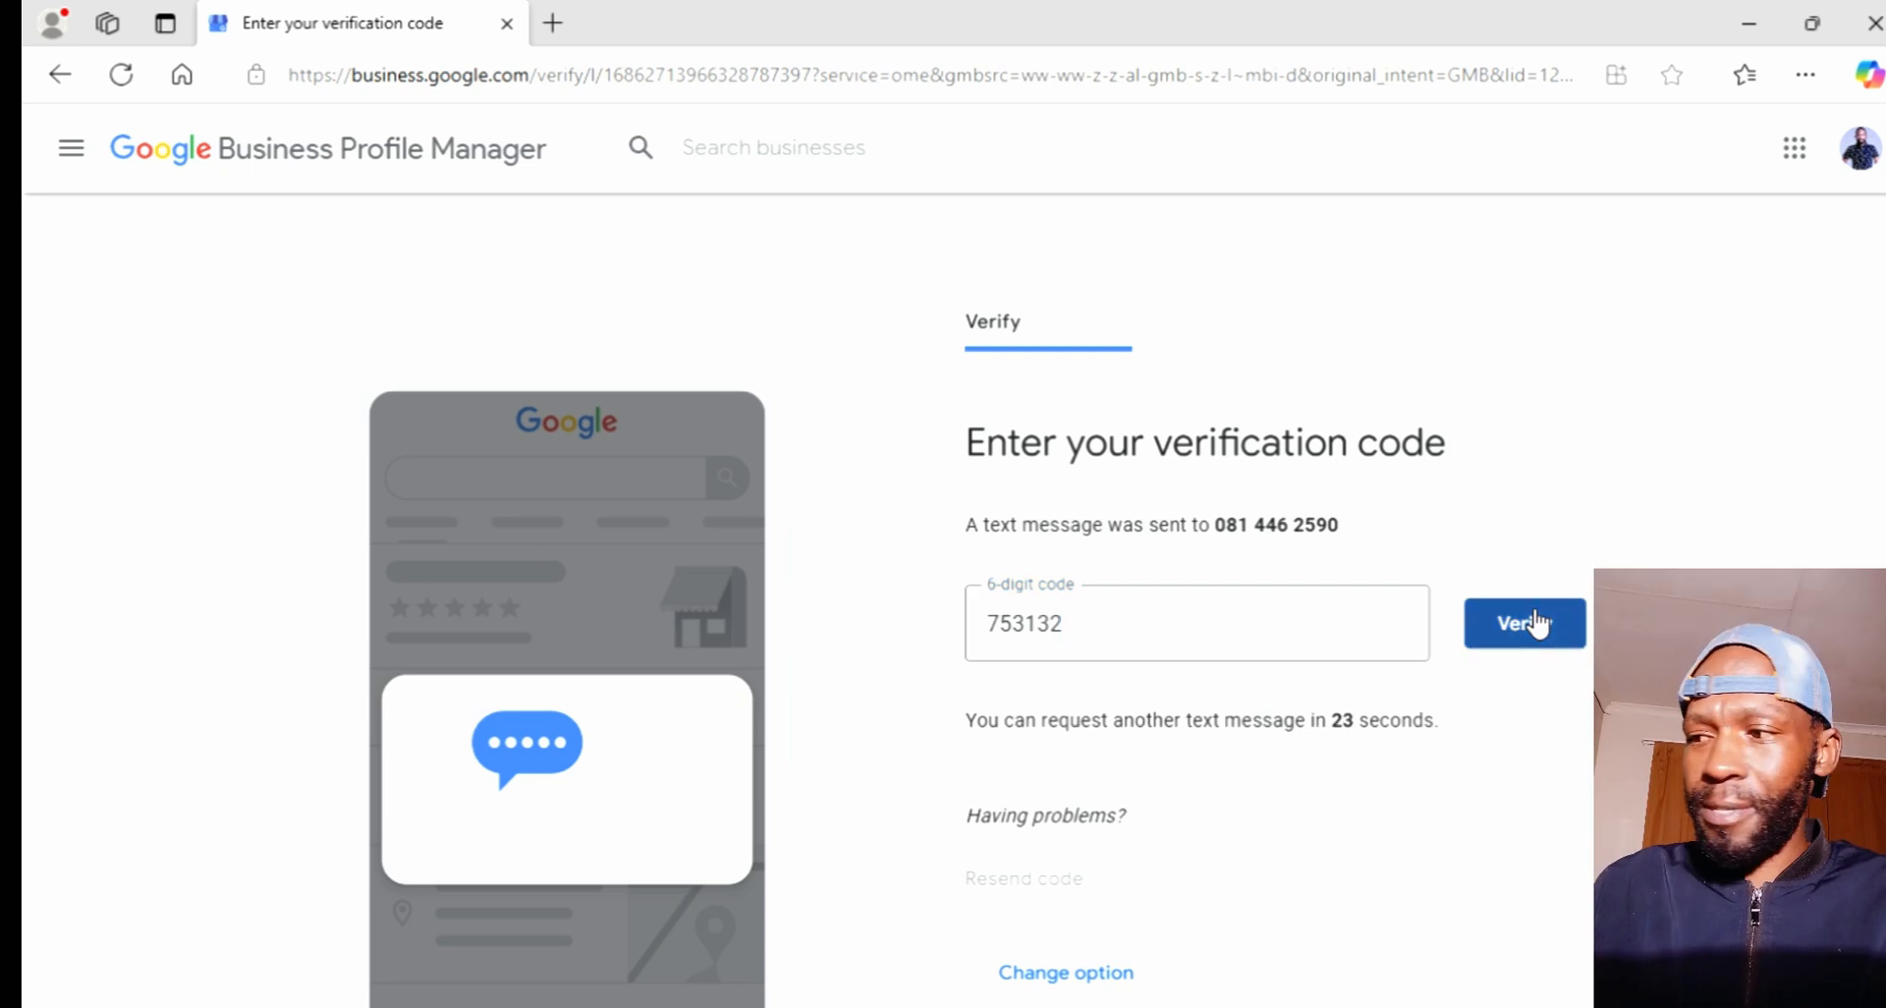
left_click(1532, 622)
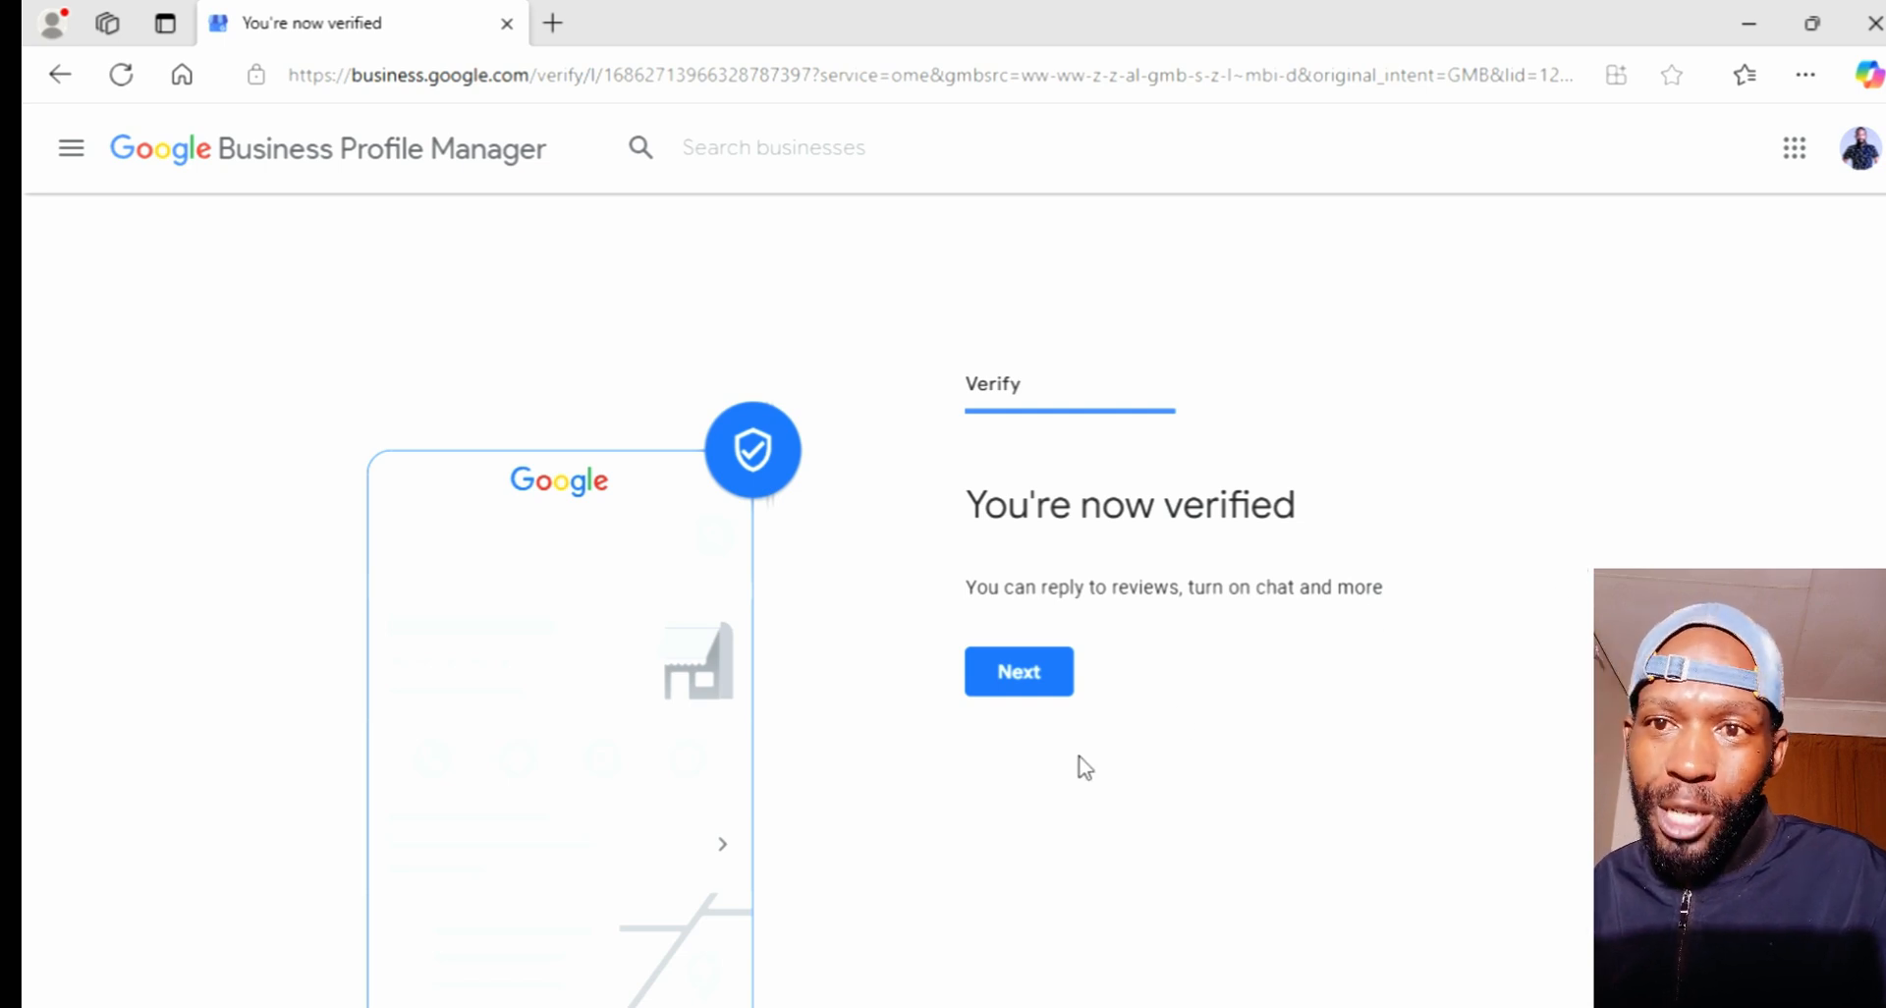
Continue past the You're now verified confirmation to the Add business hours page
left_click(1029, 687)
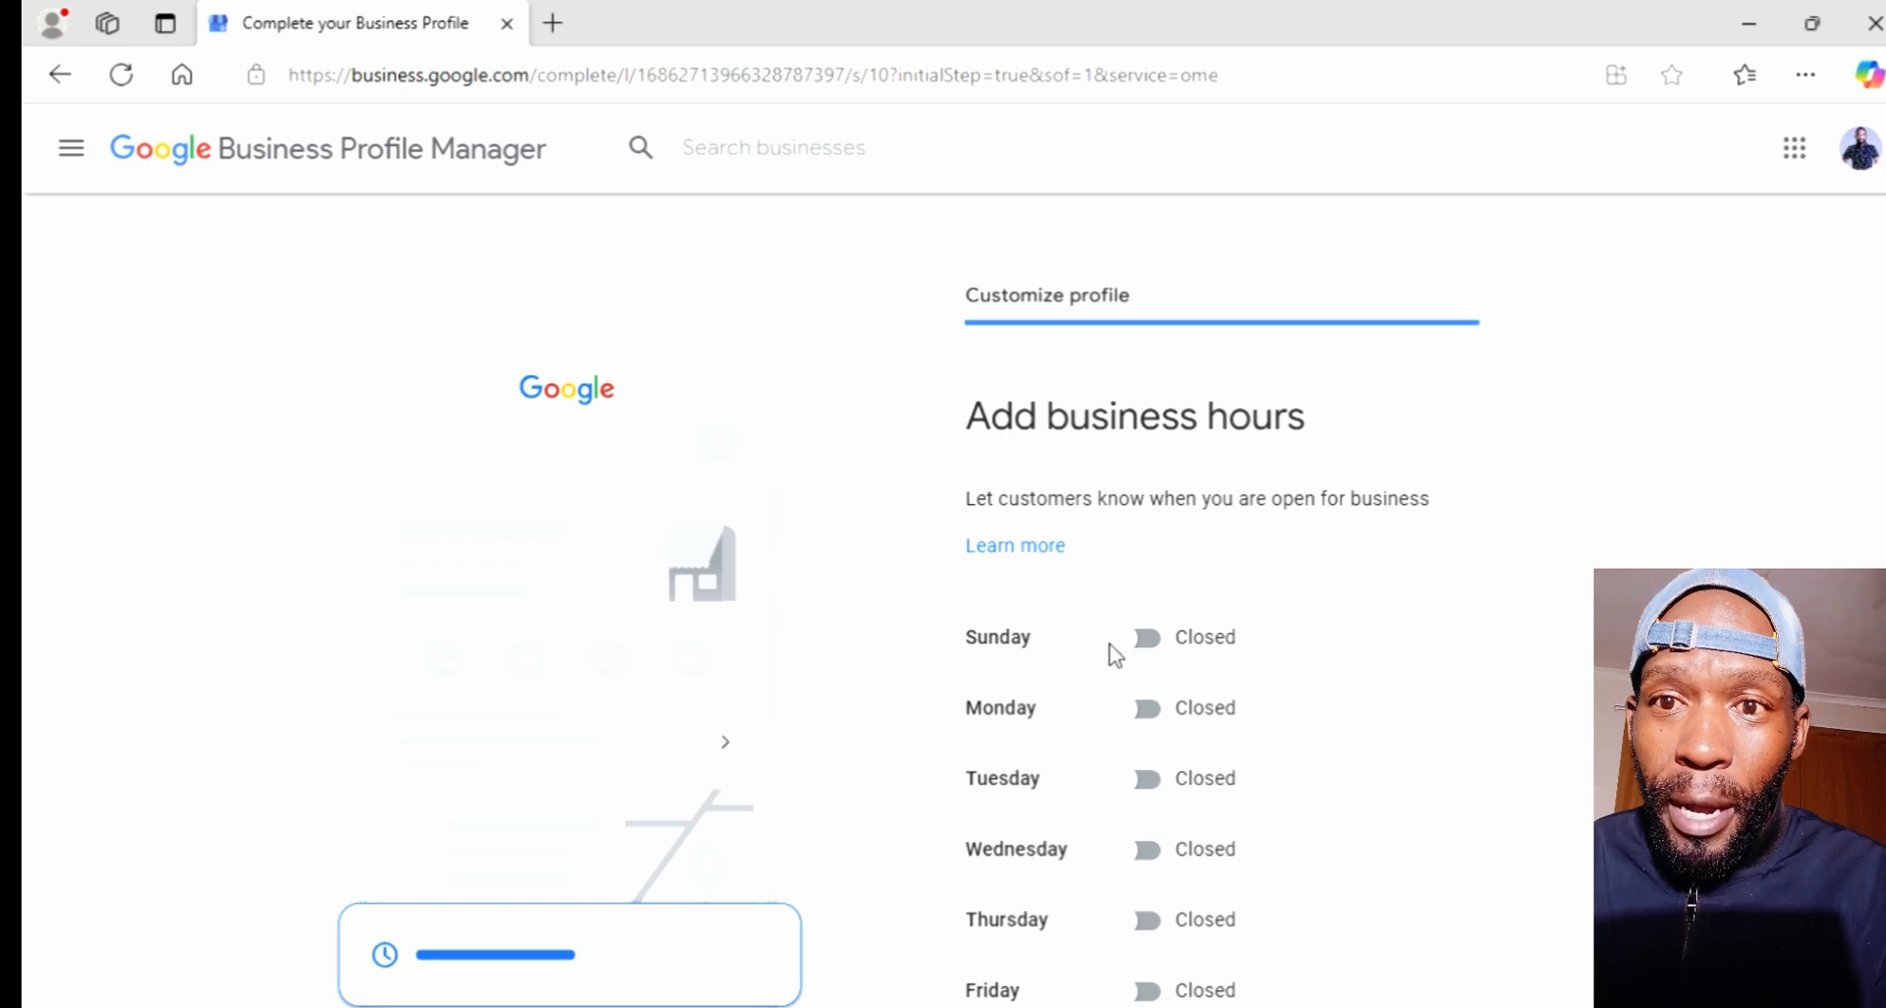
Set Sunday, Monday, Tuesday and Wednesday to Open, 24 hours
left_click(1132, 640)
left_click(1078, 690)
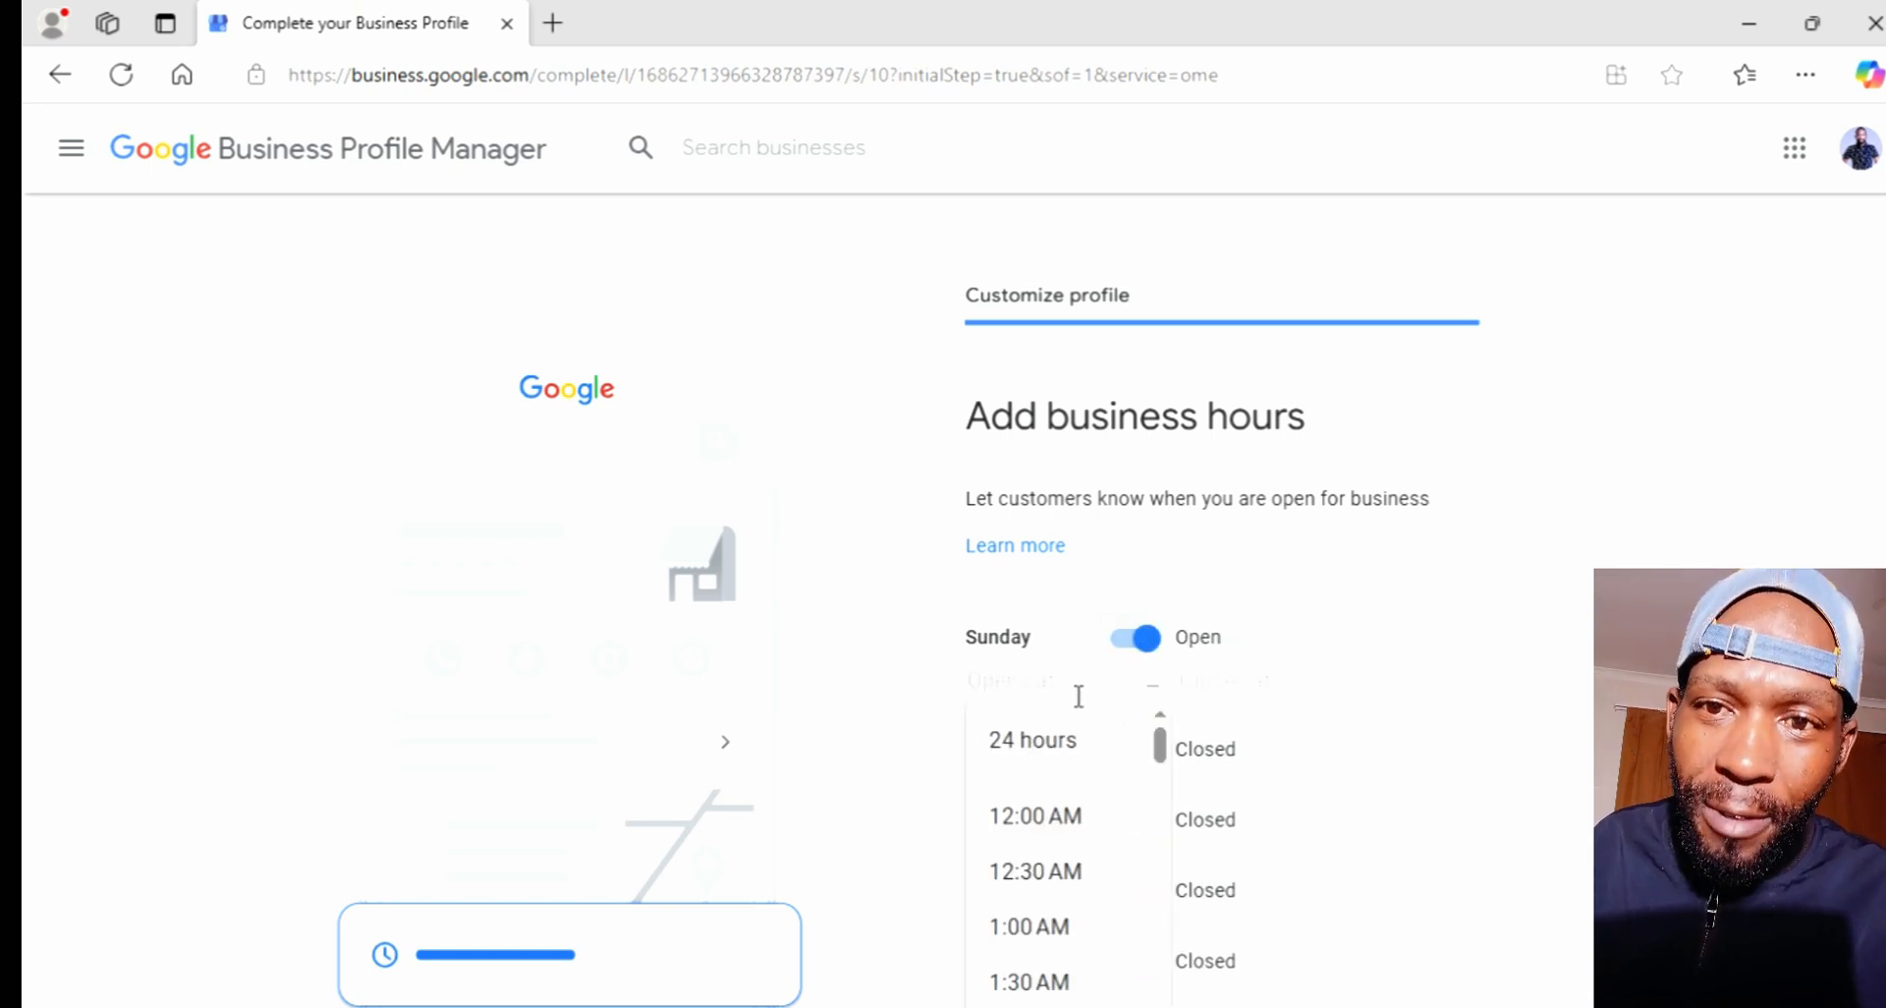
left_click(1050, 745)
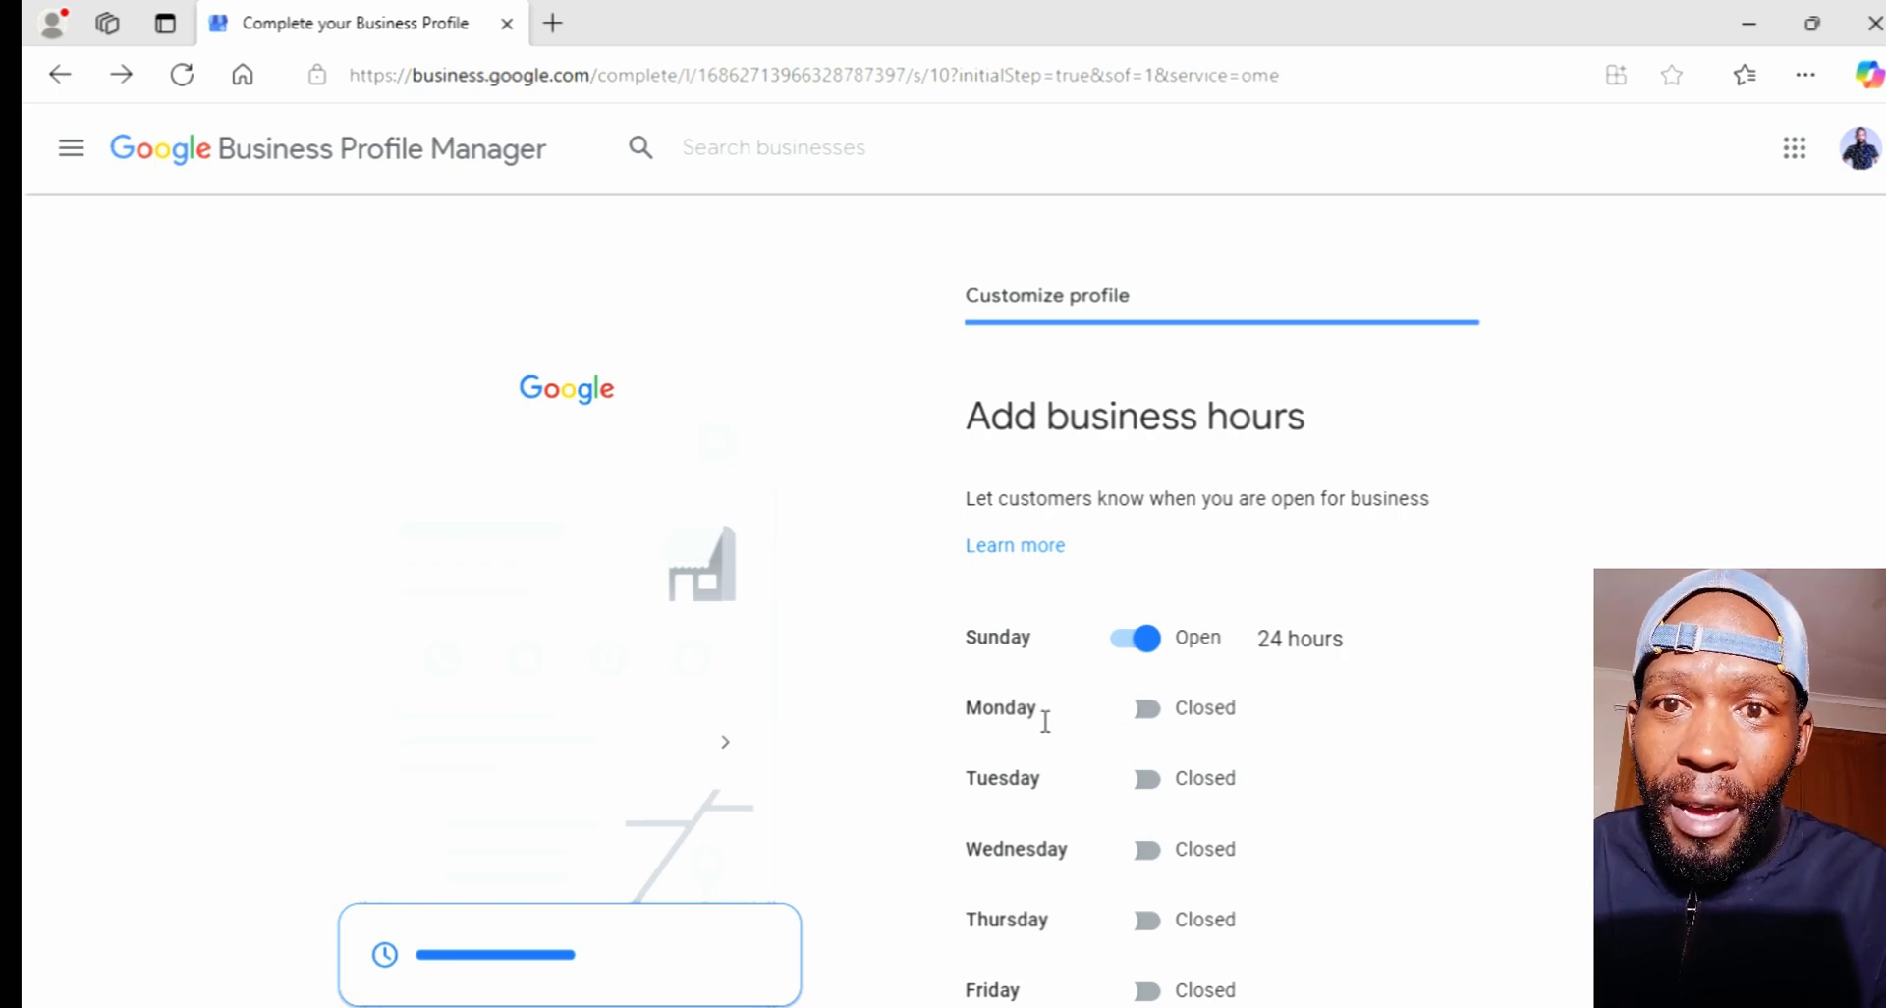
left_click(1135, 709)
left_click(1080, 754)
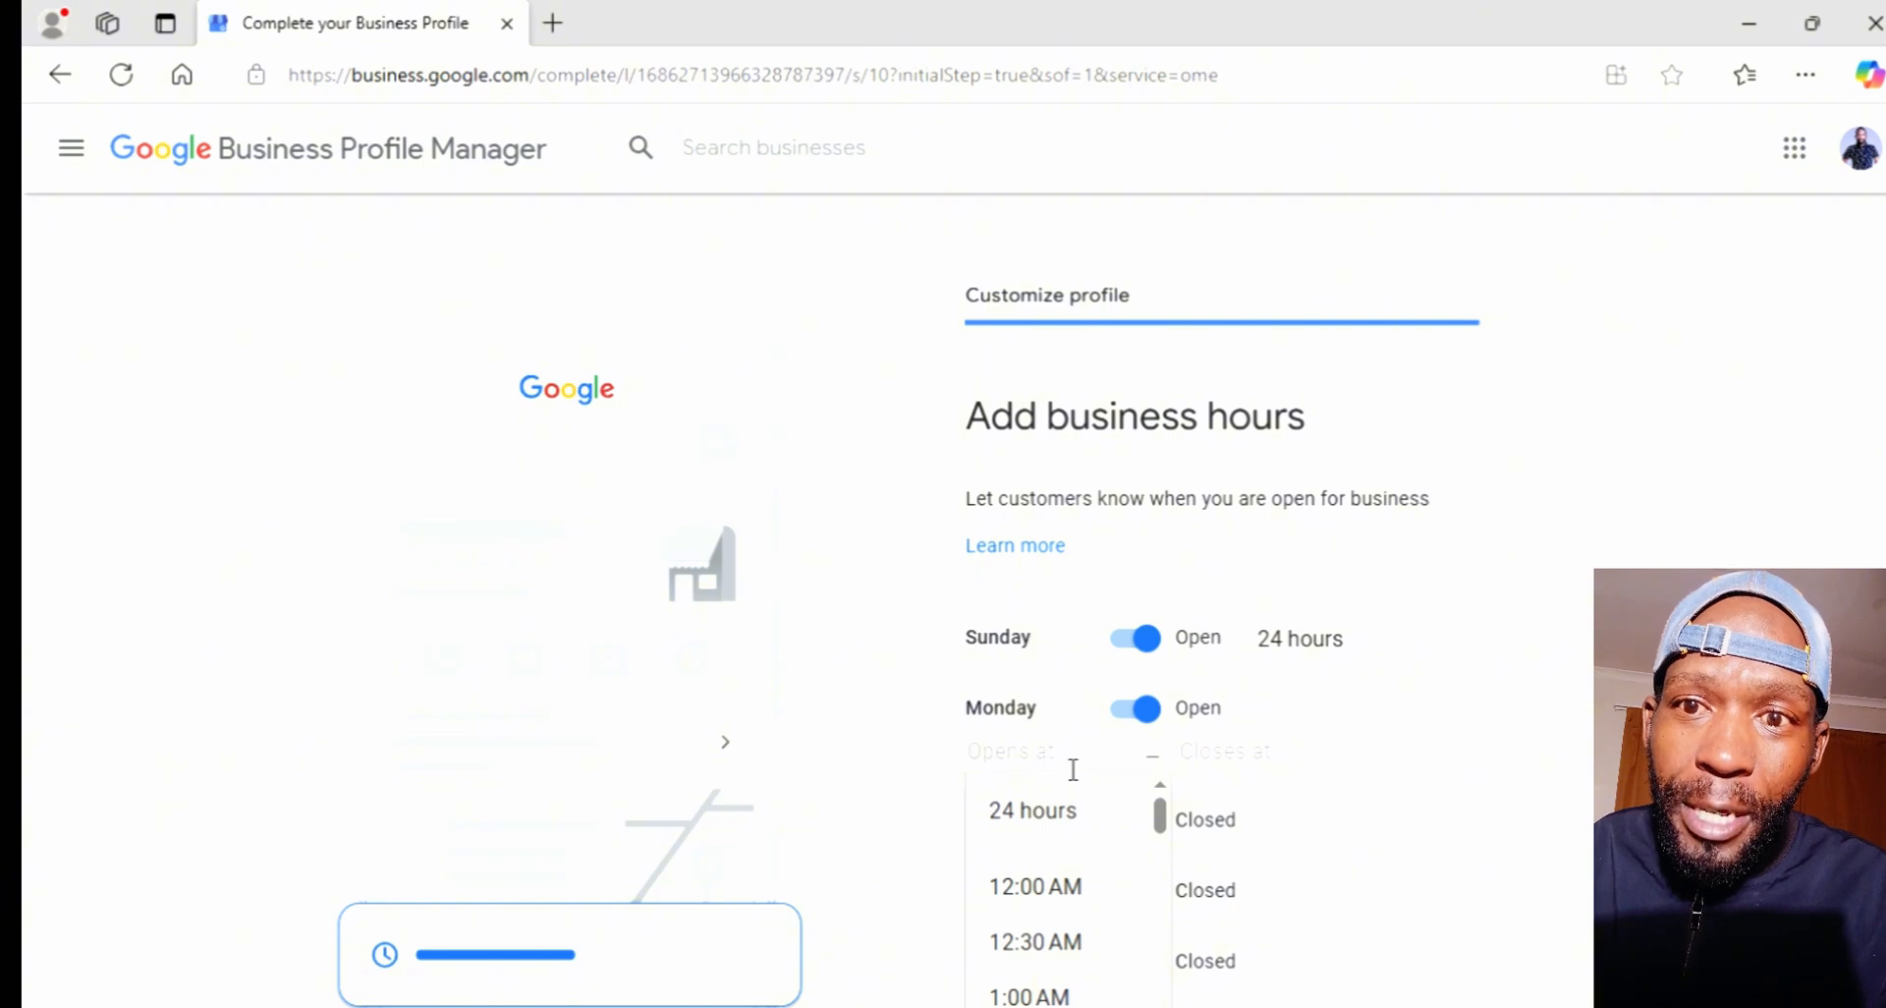
left_click(1034, 830)
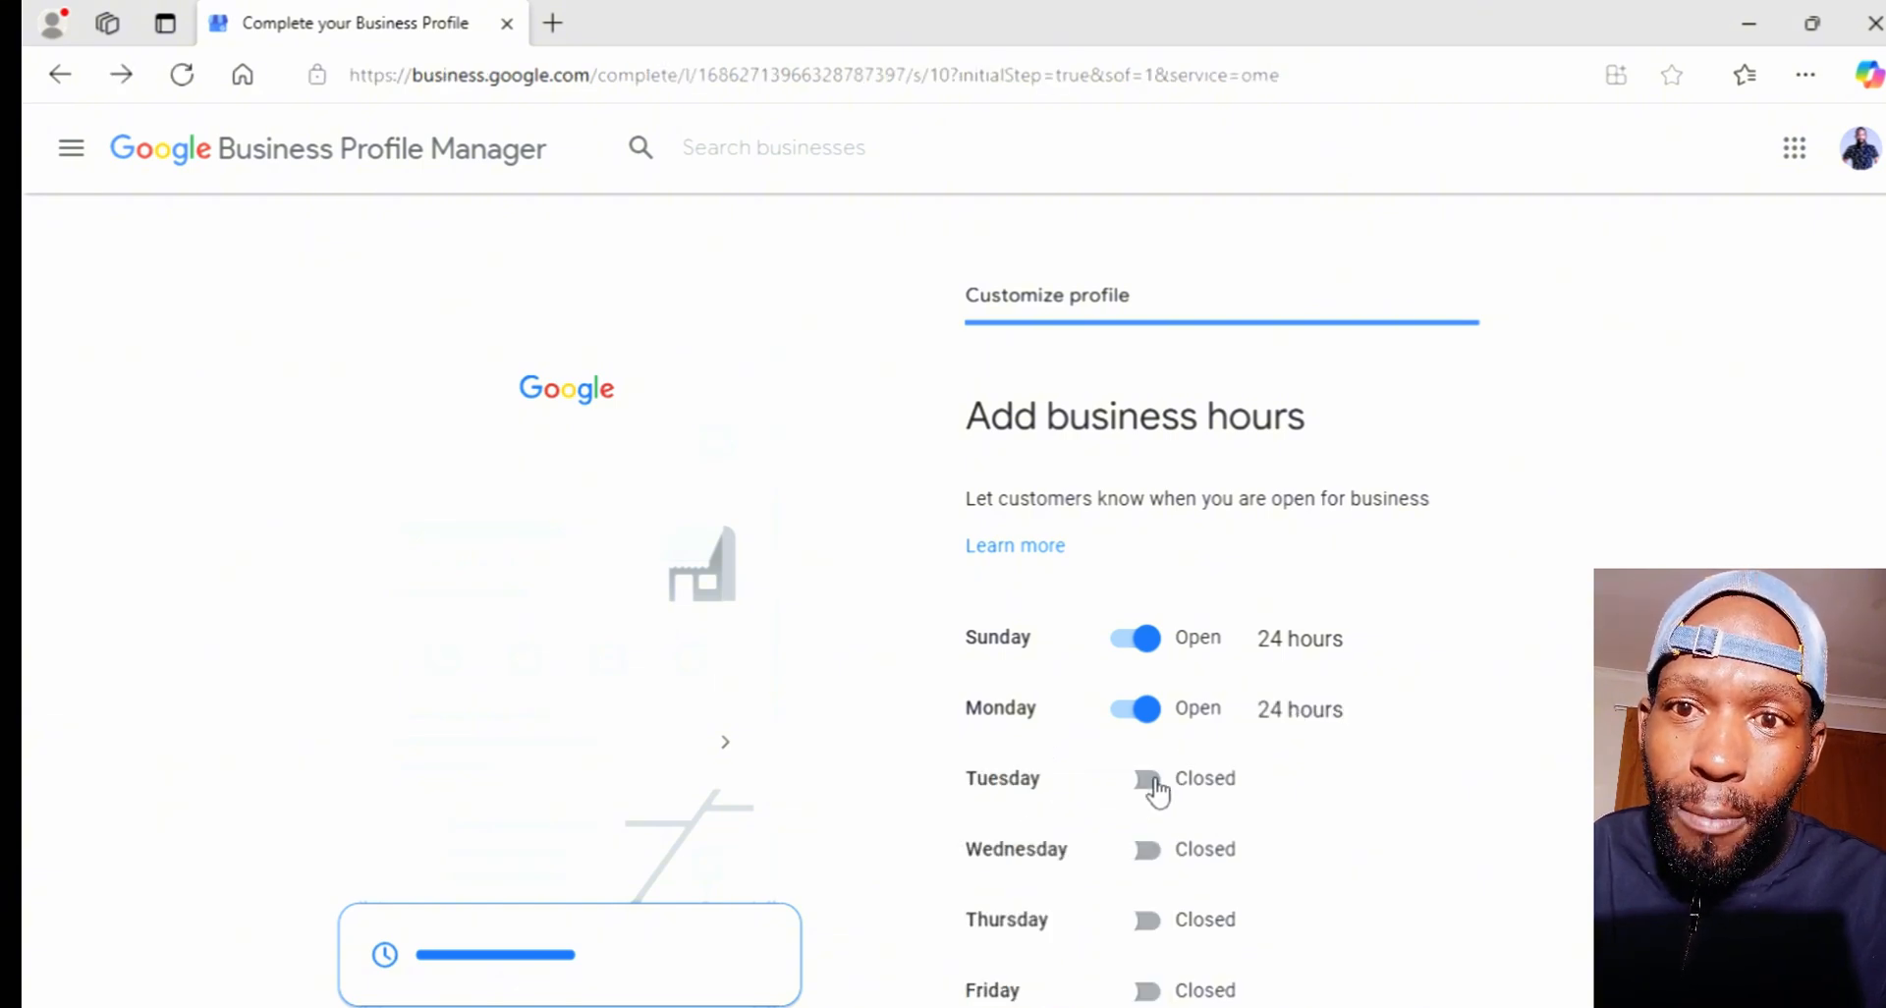
left_click(1132, 798)
left_click(1061, 831)
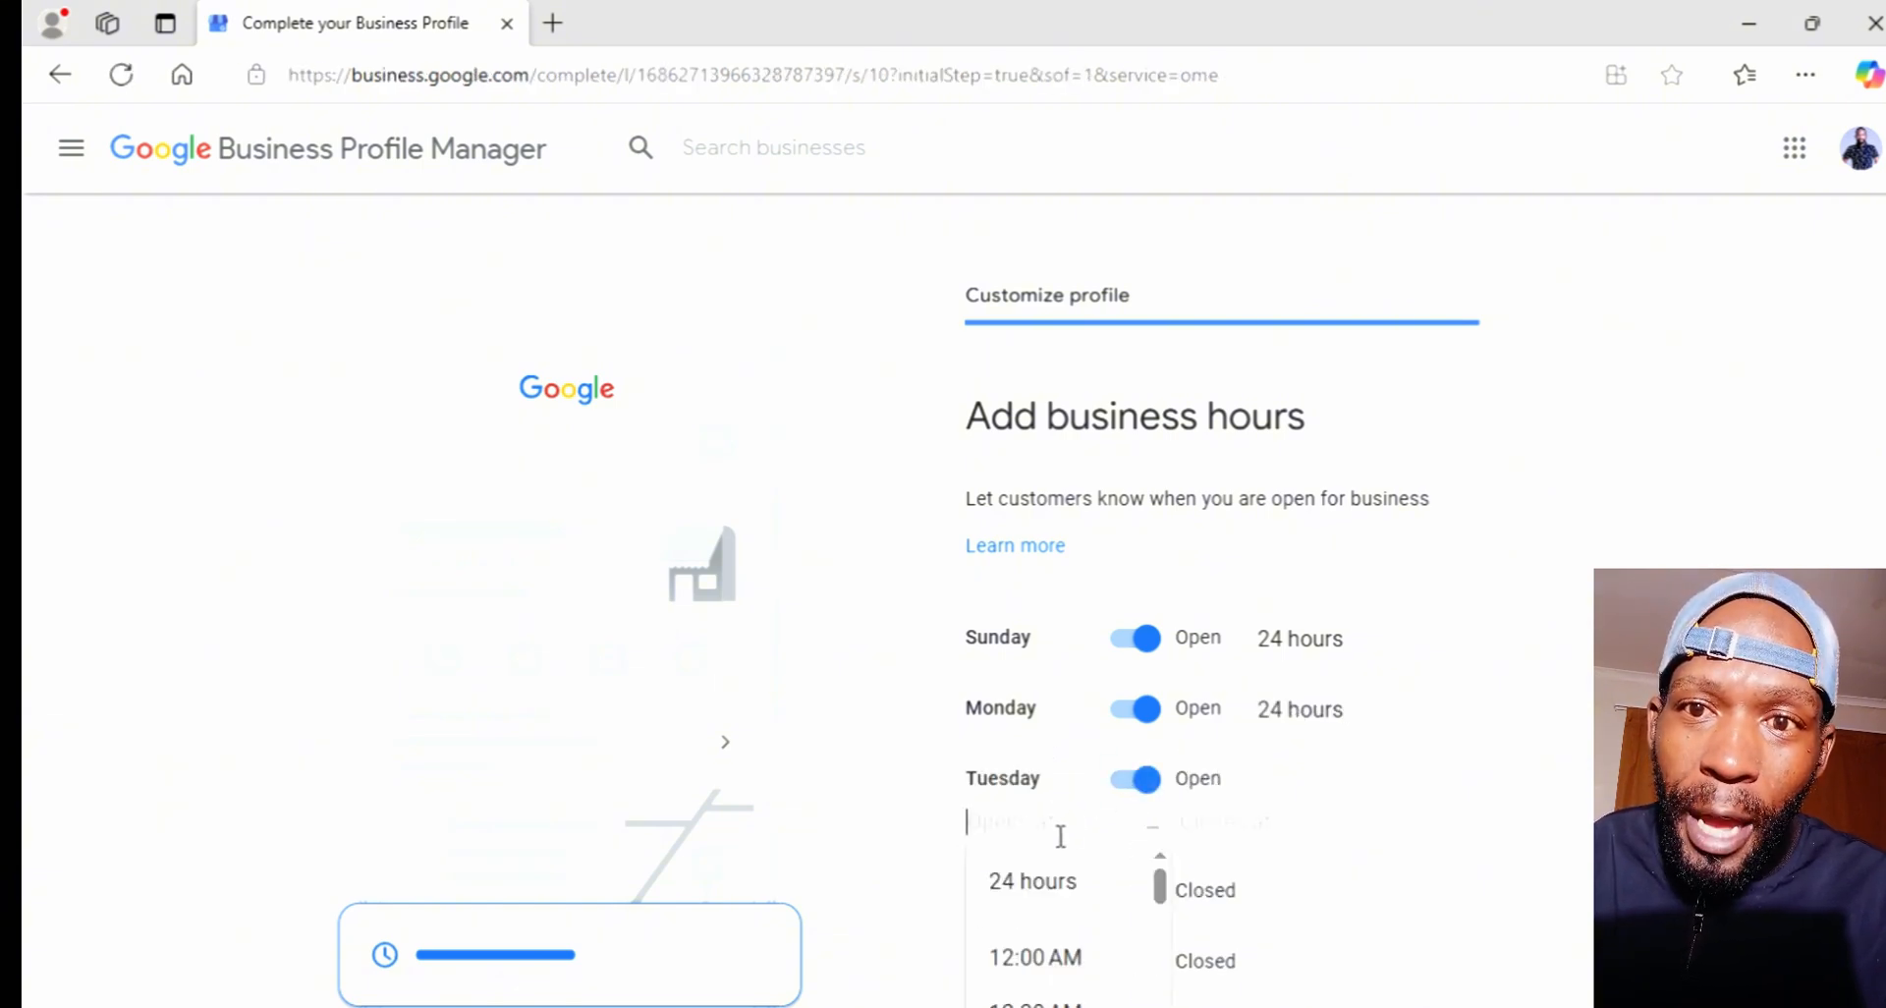
left_click(1033, 881)
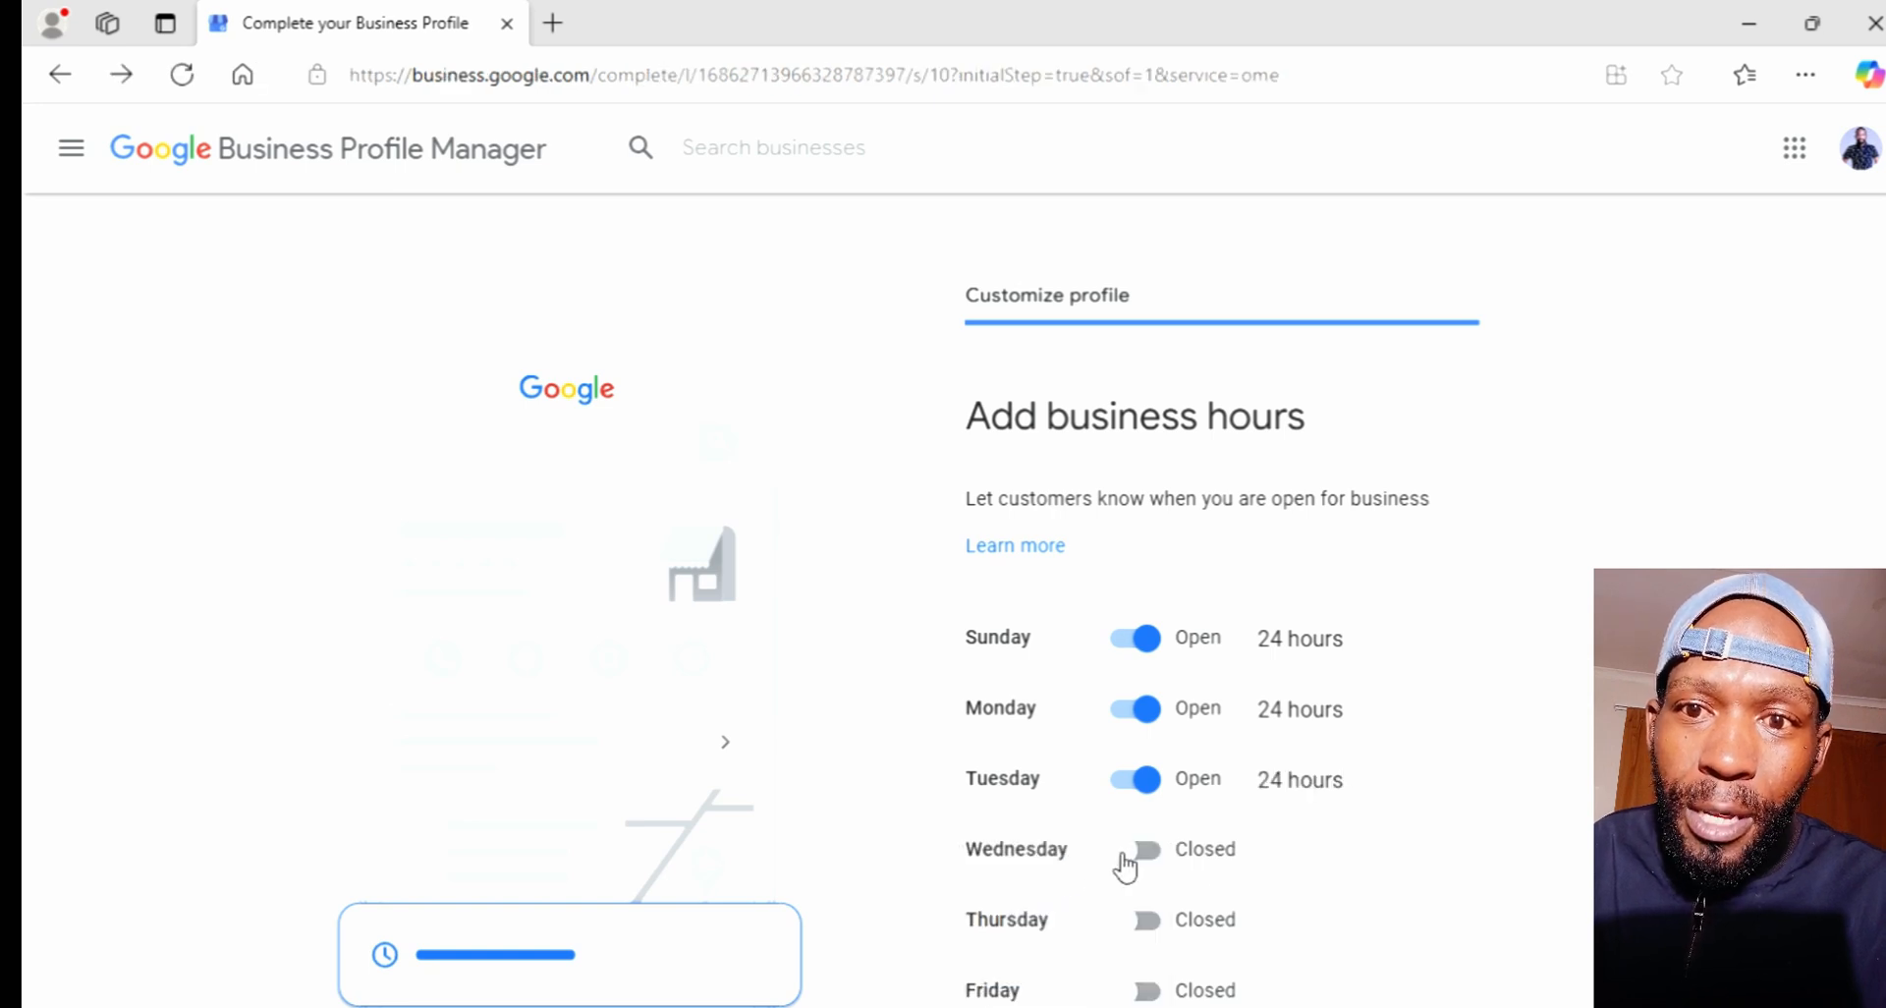
left_click(1130, 854)
left_click(1061, 894)
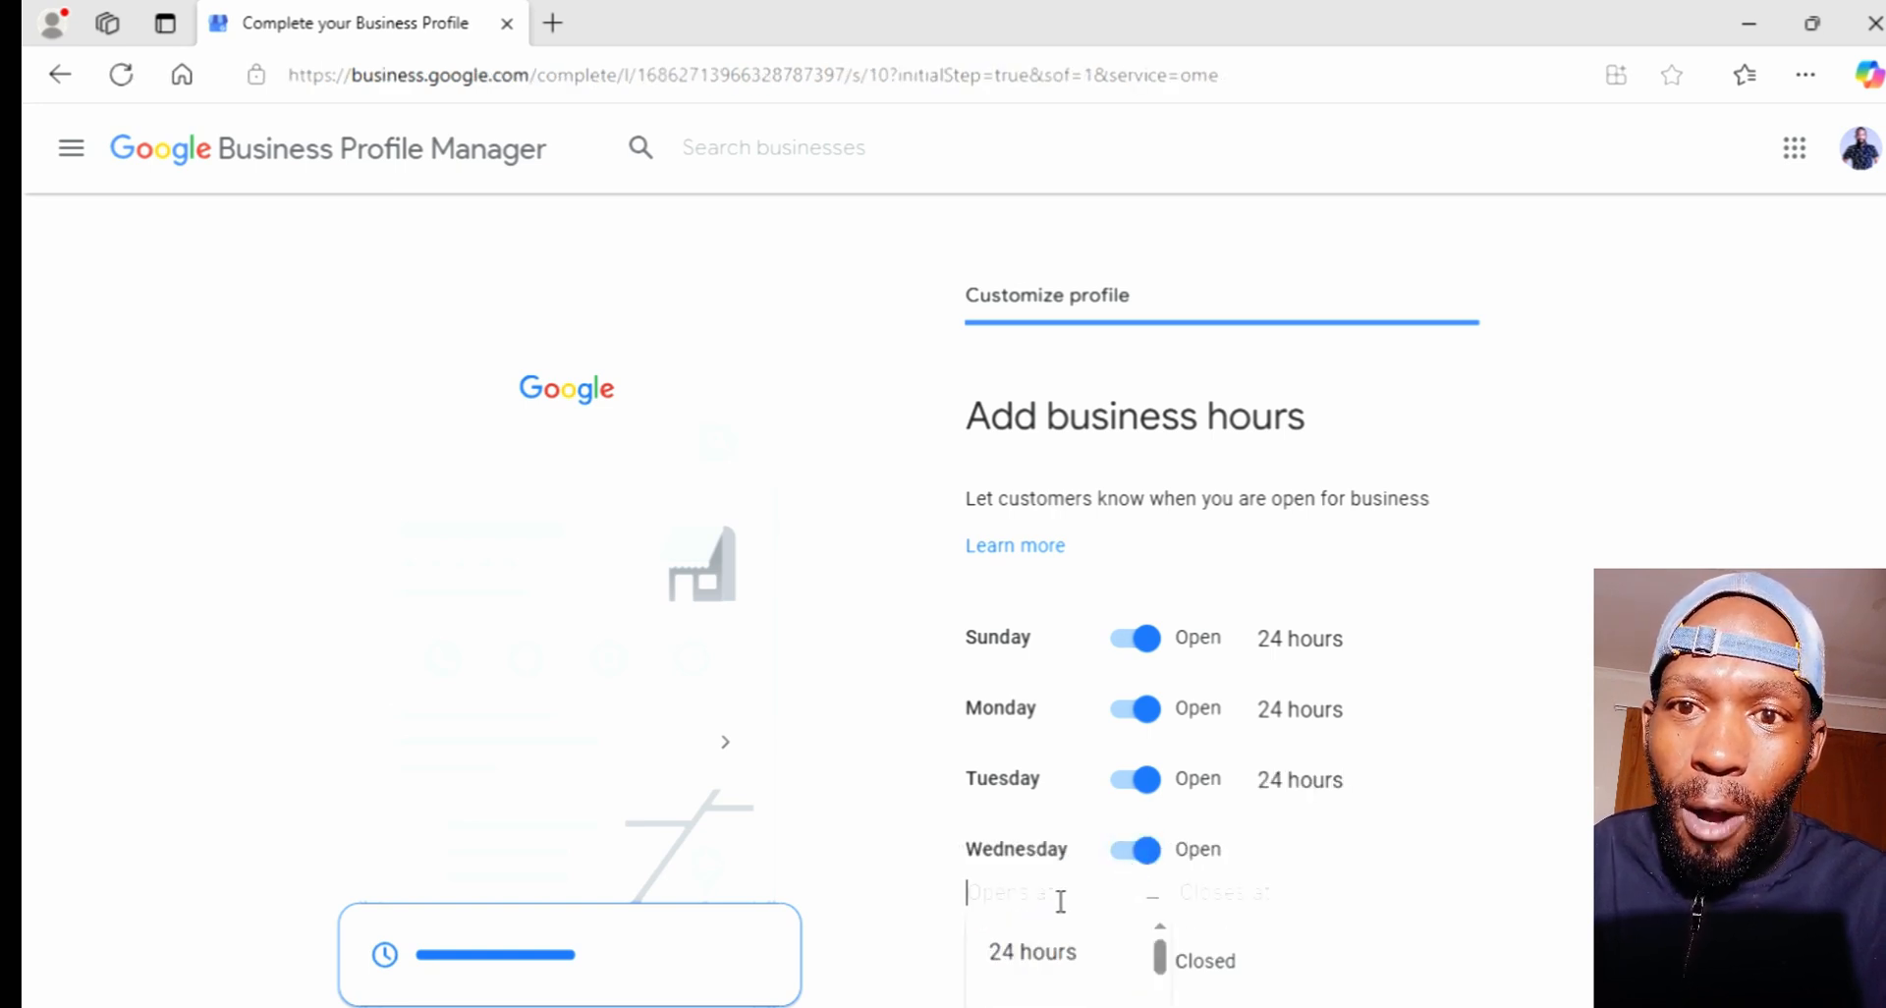
left_click(1036, 953)
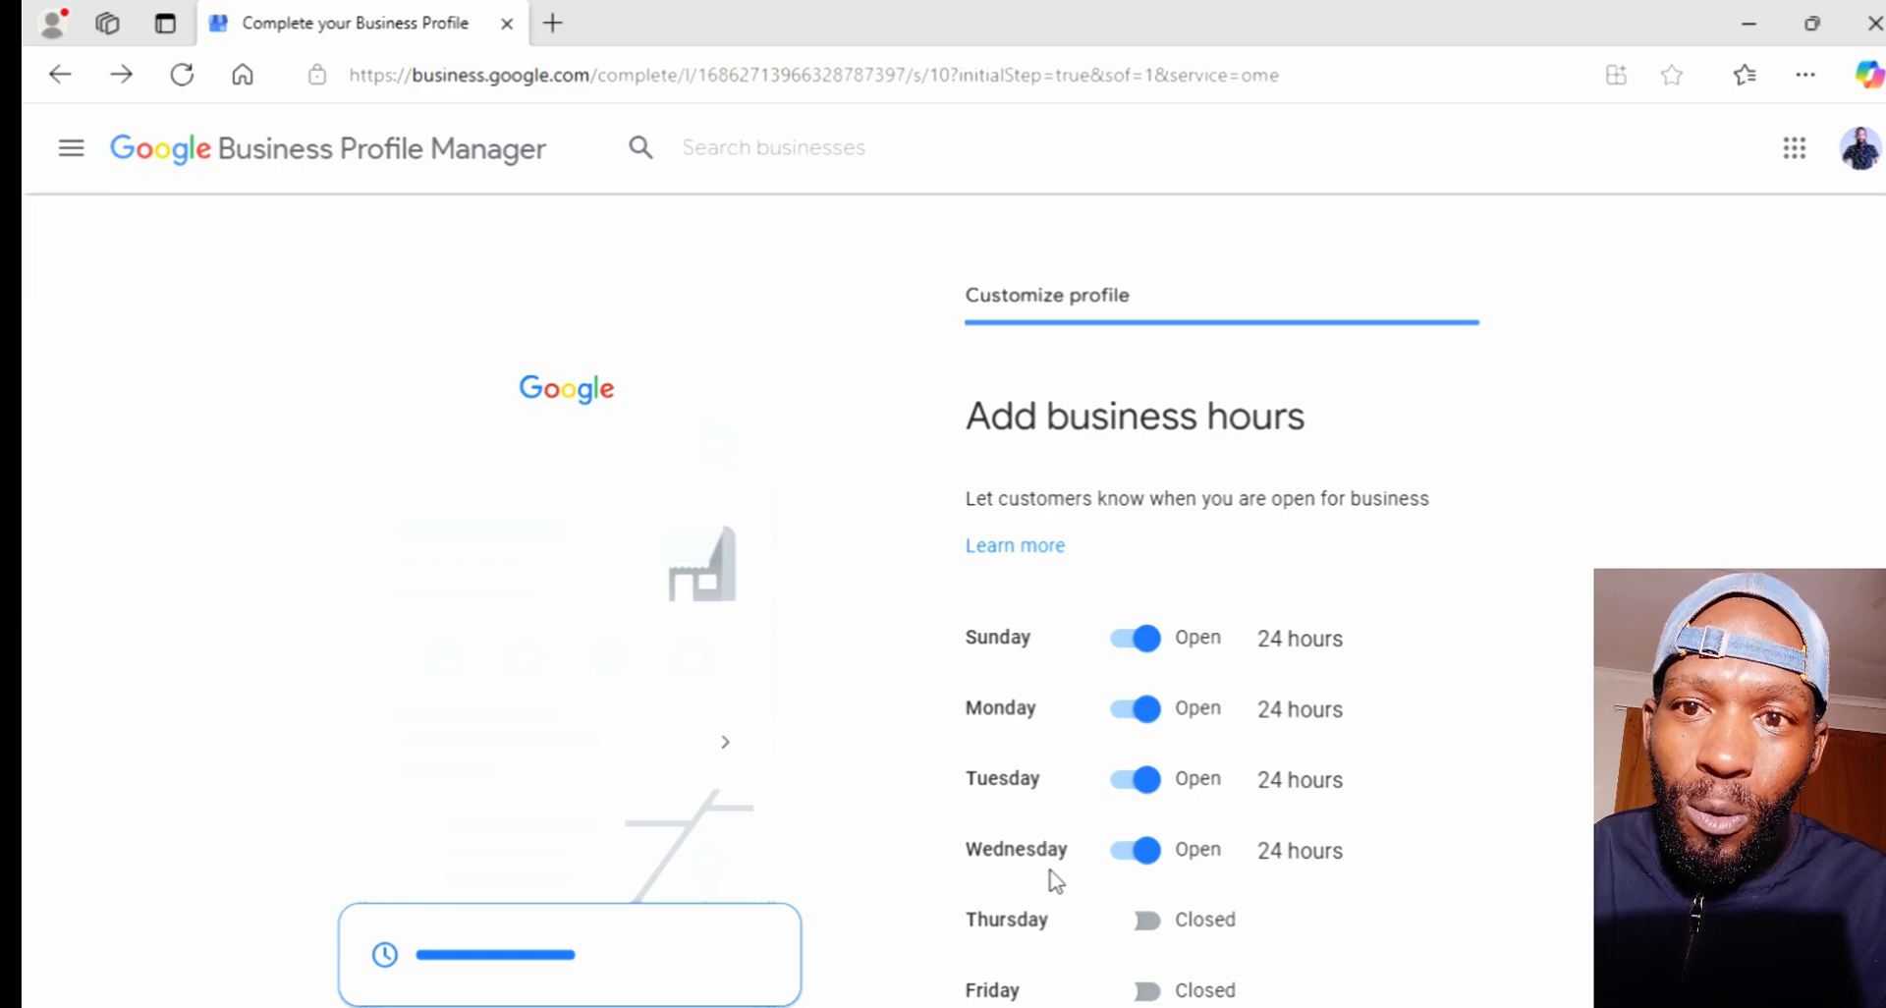
Set Thursday, Friday and Saturday to Open, 24 hours, and save the hours
scroll(1054, 880, "down", 2)
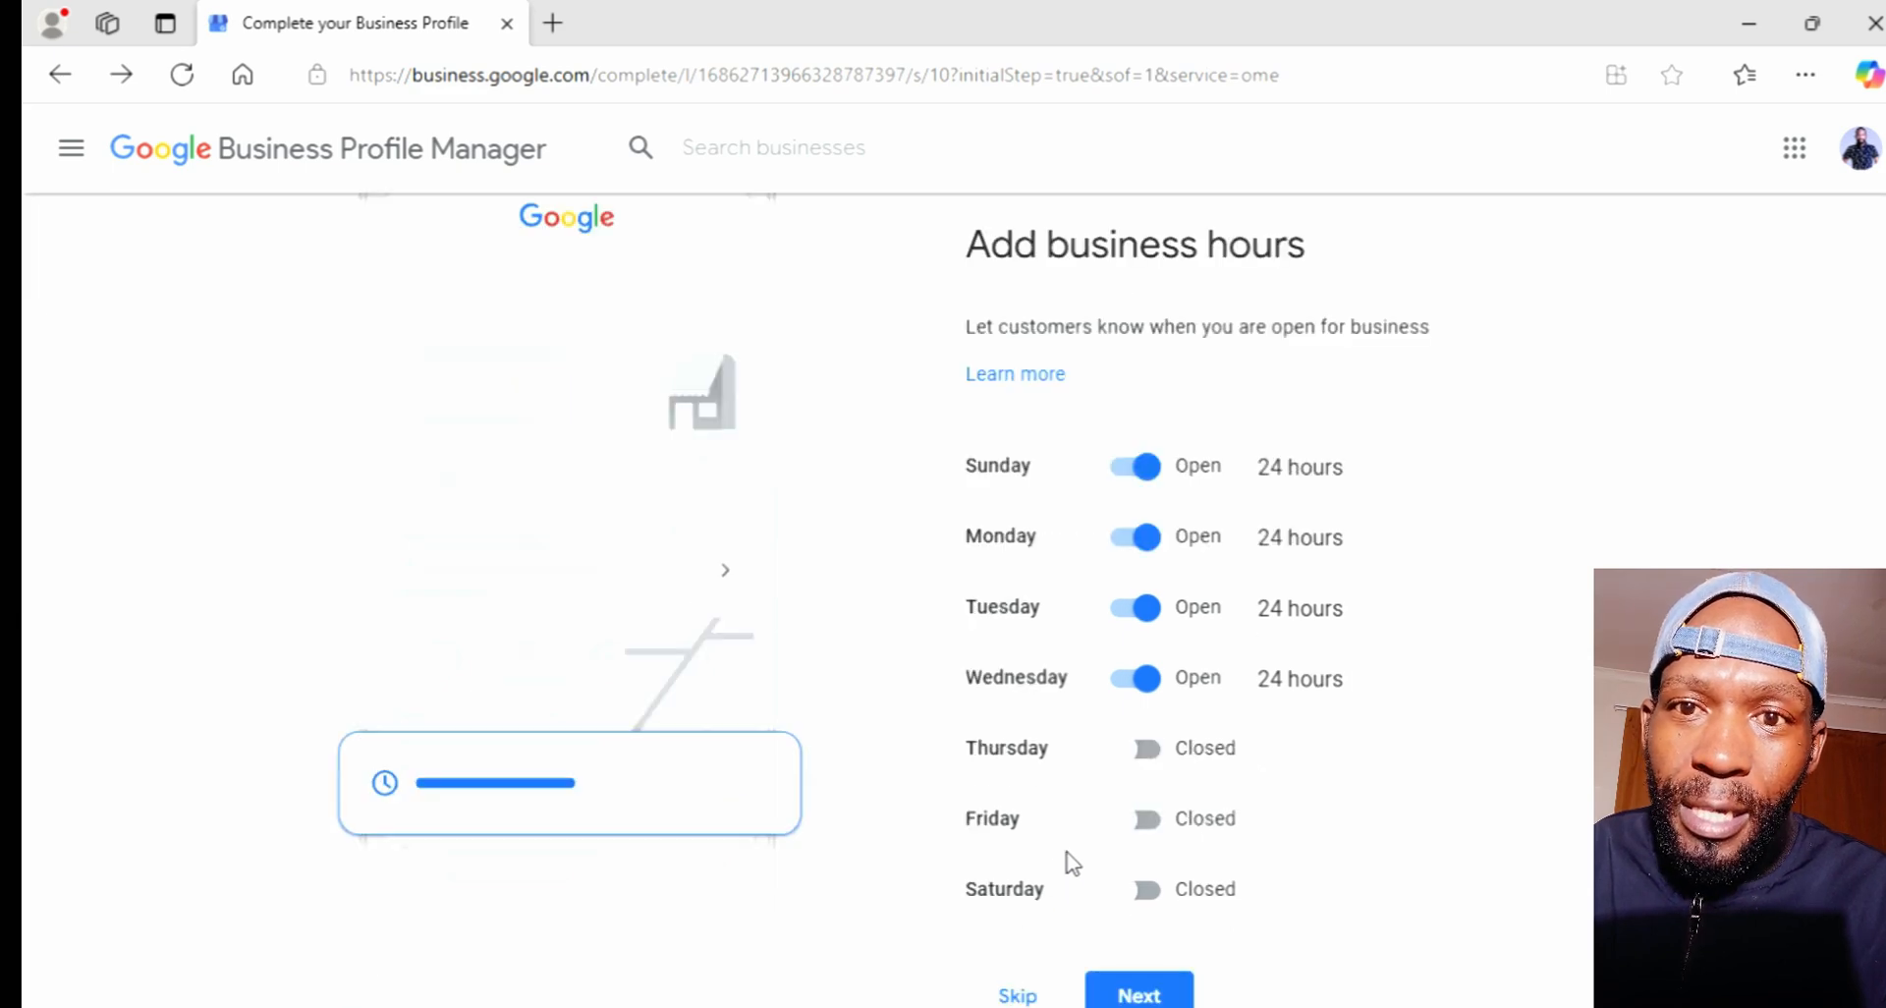
left_click(1145, 752)
left_click(1034, 812)
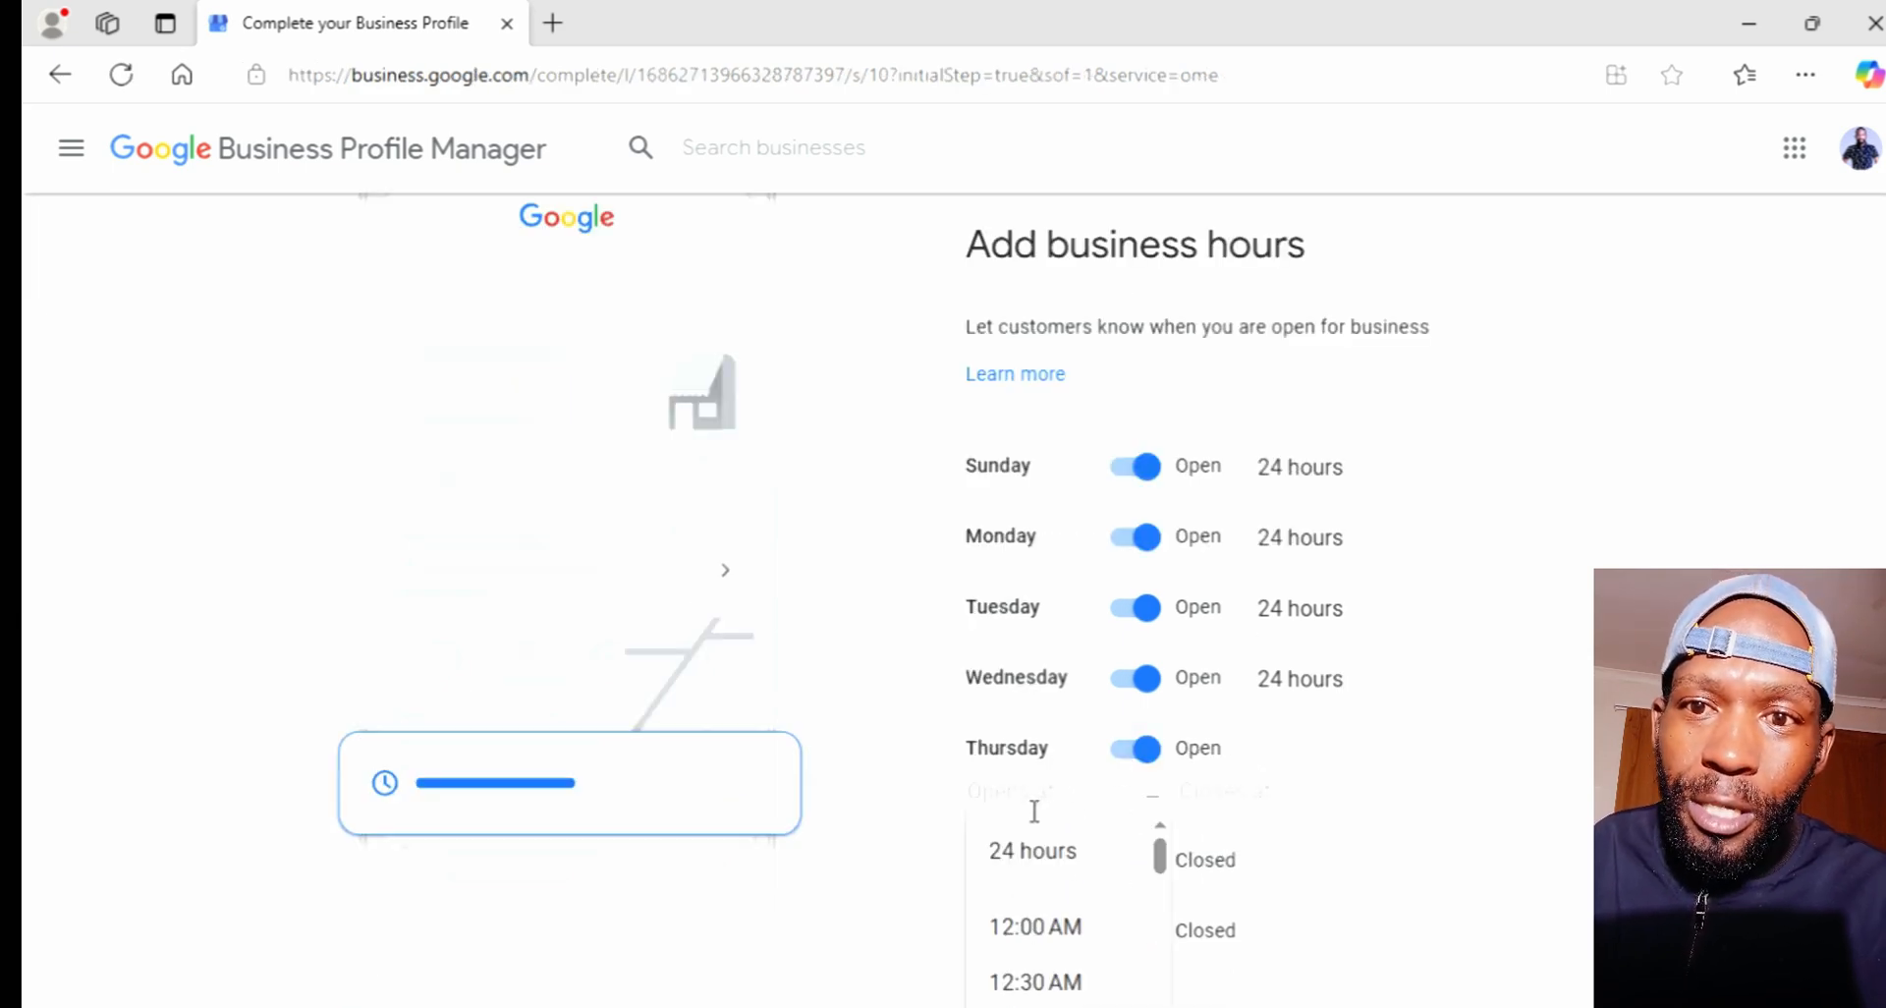
left_click(1033, 852)
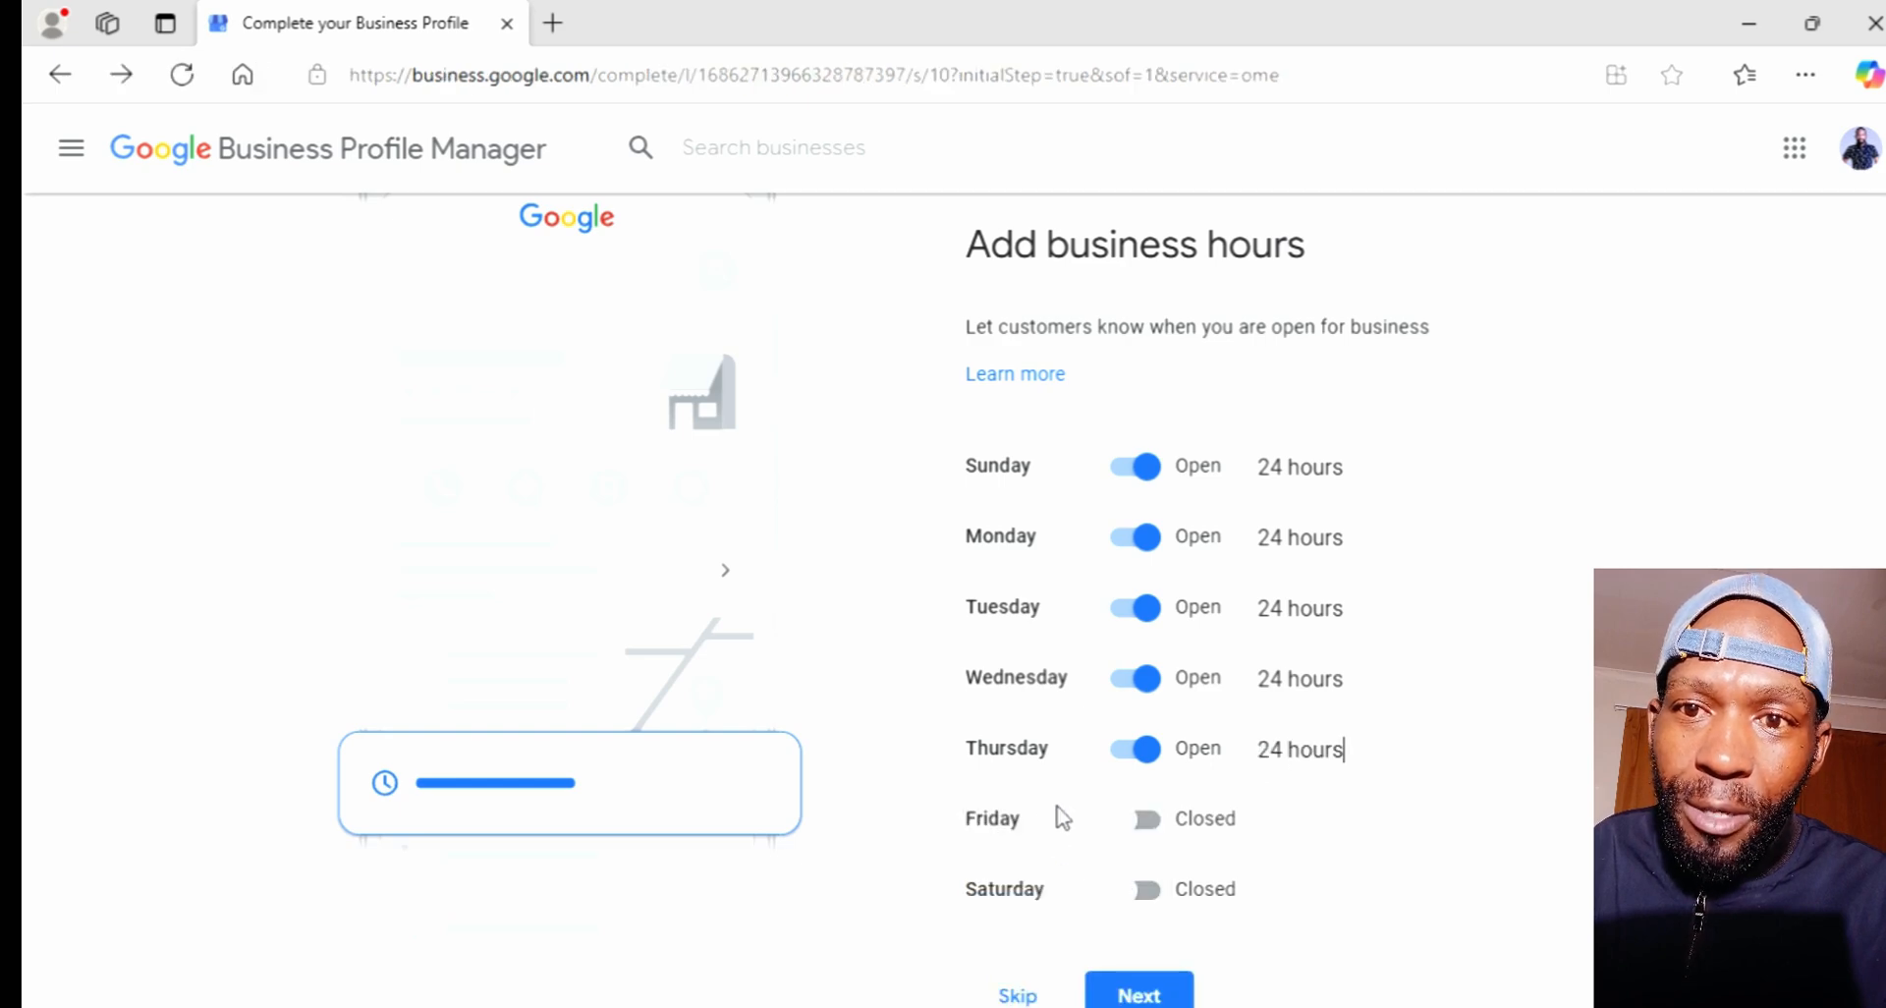
left_click(1138, 824)
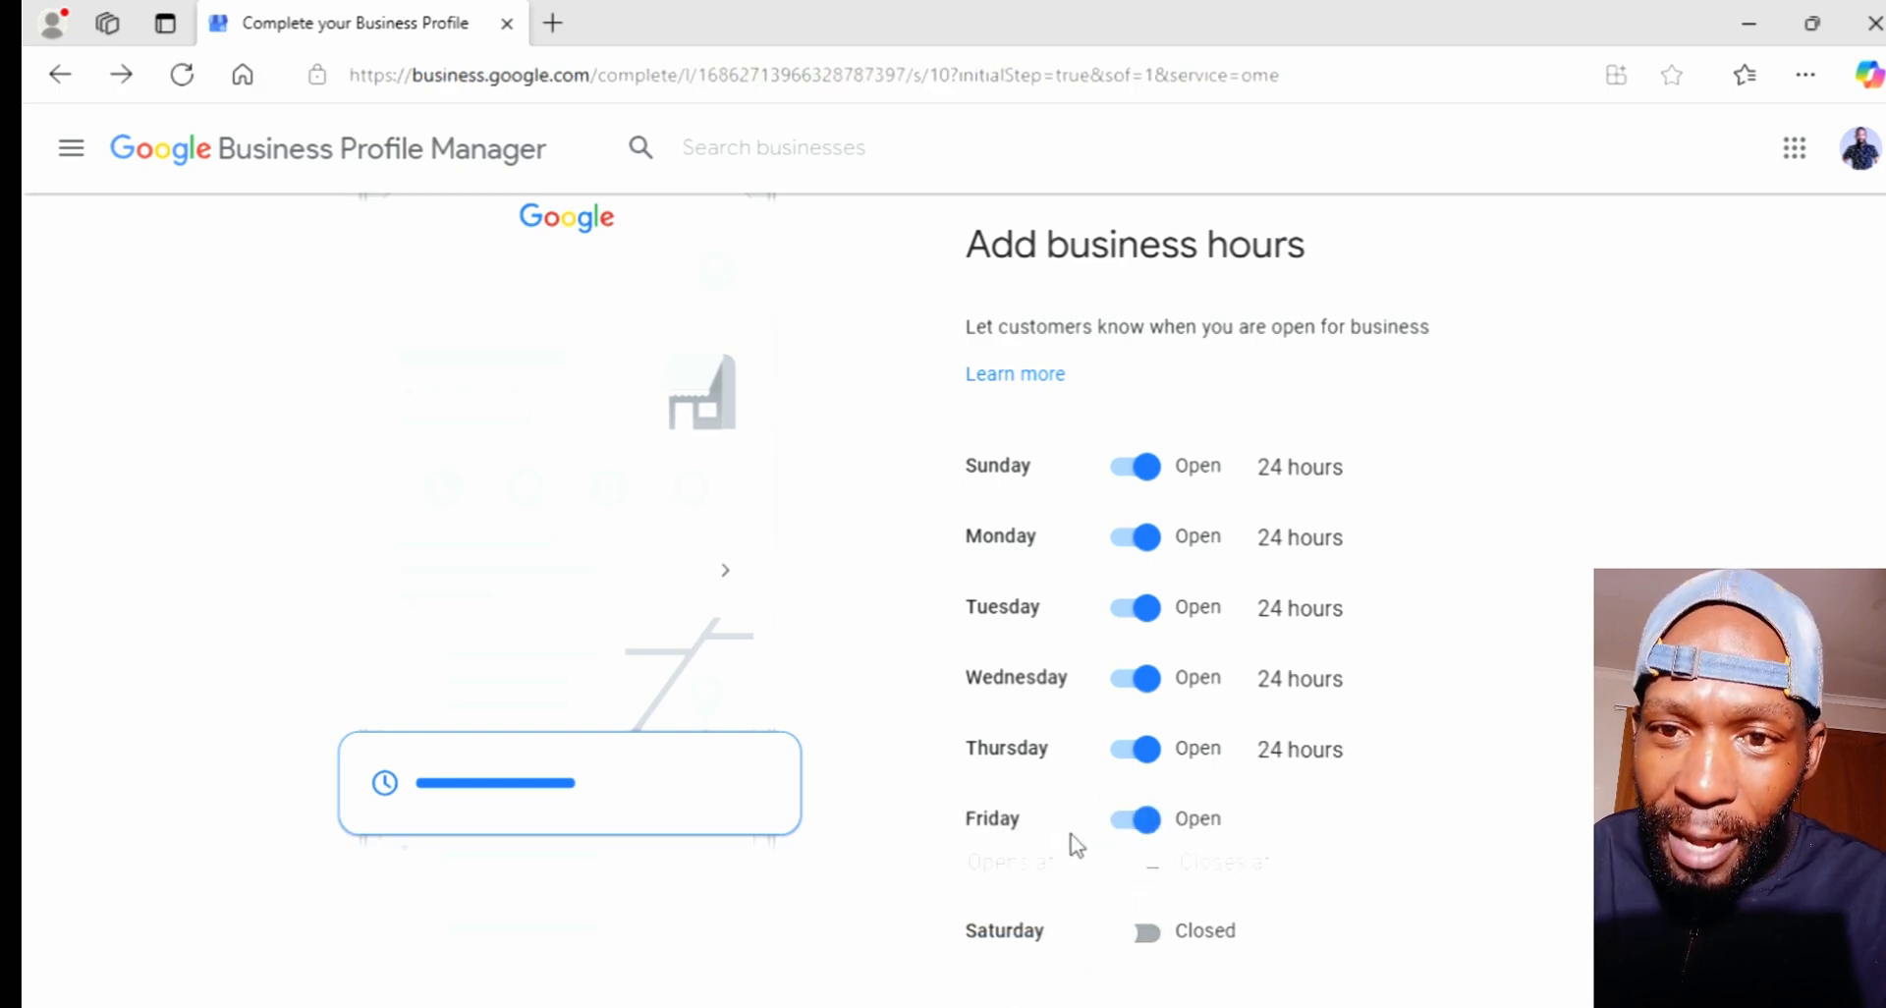
left_click(1039, 876)
left_click(1032, 925)
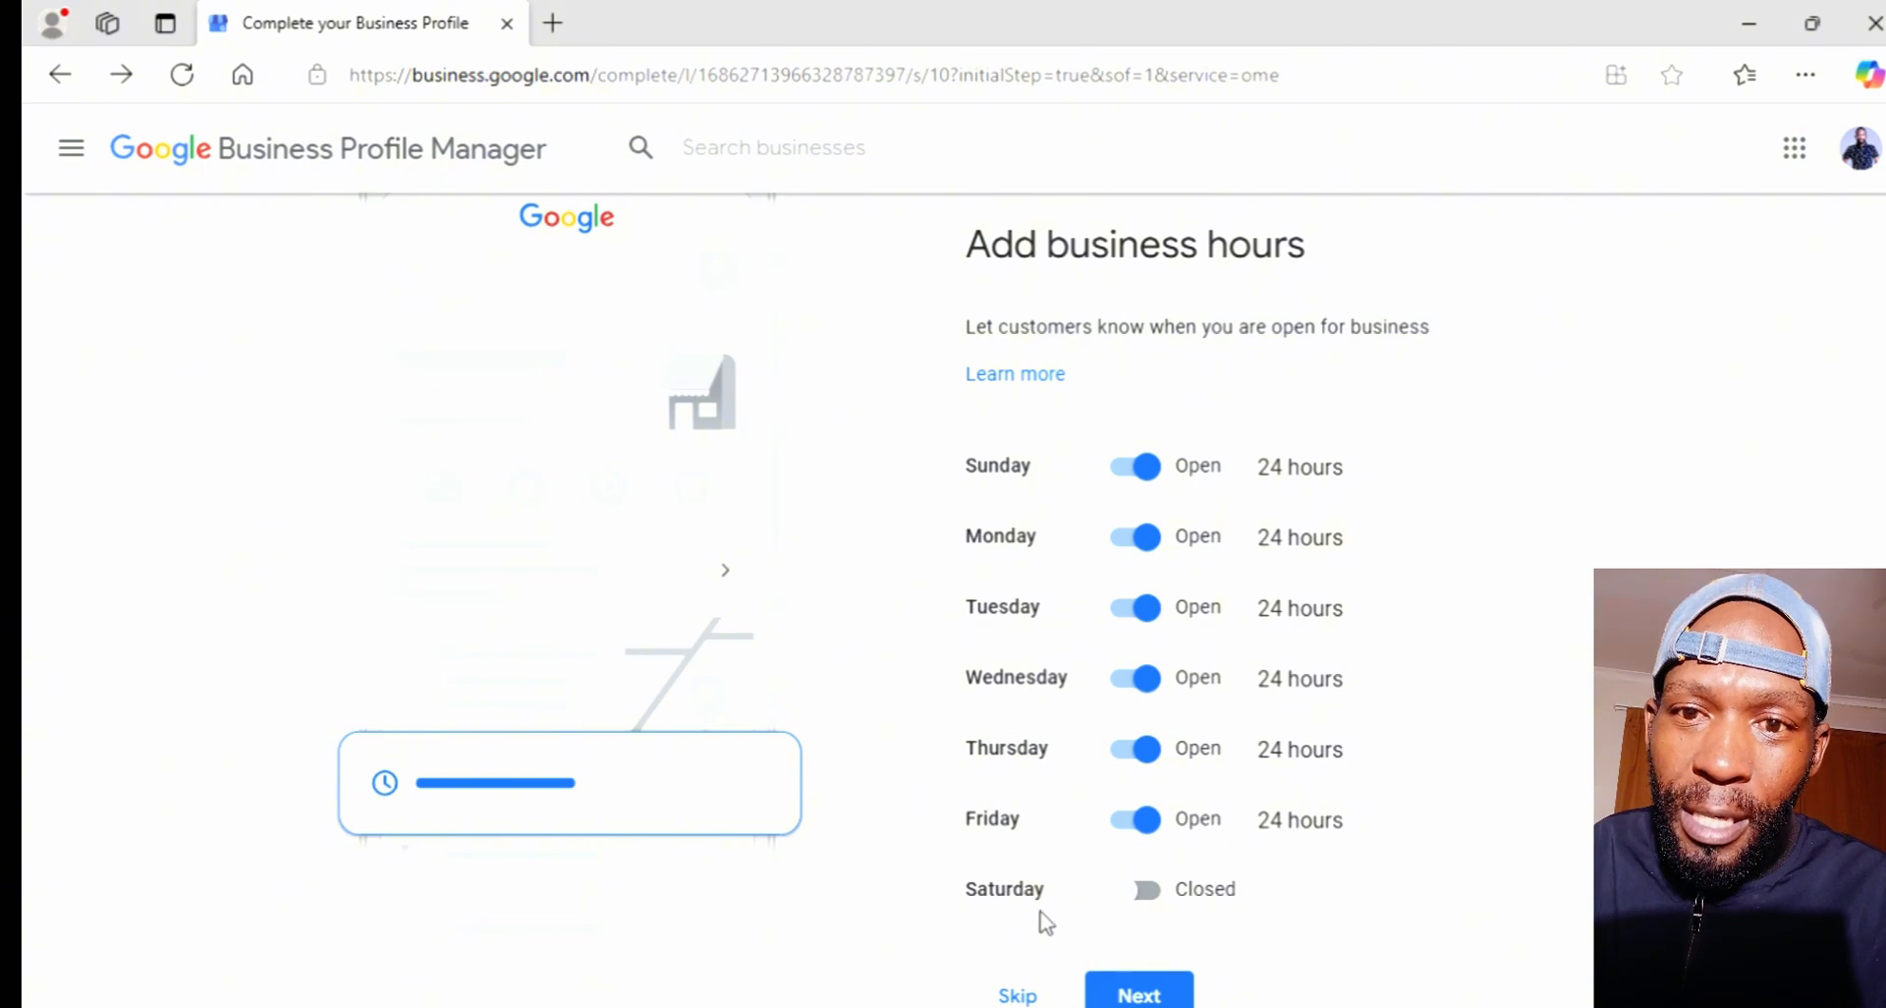
left_click(1140, 892)
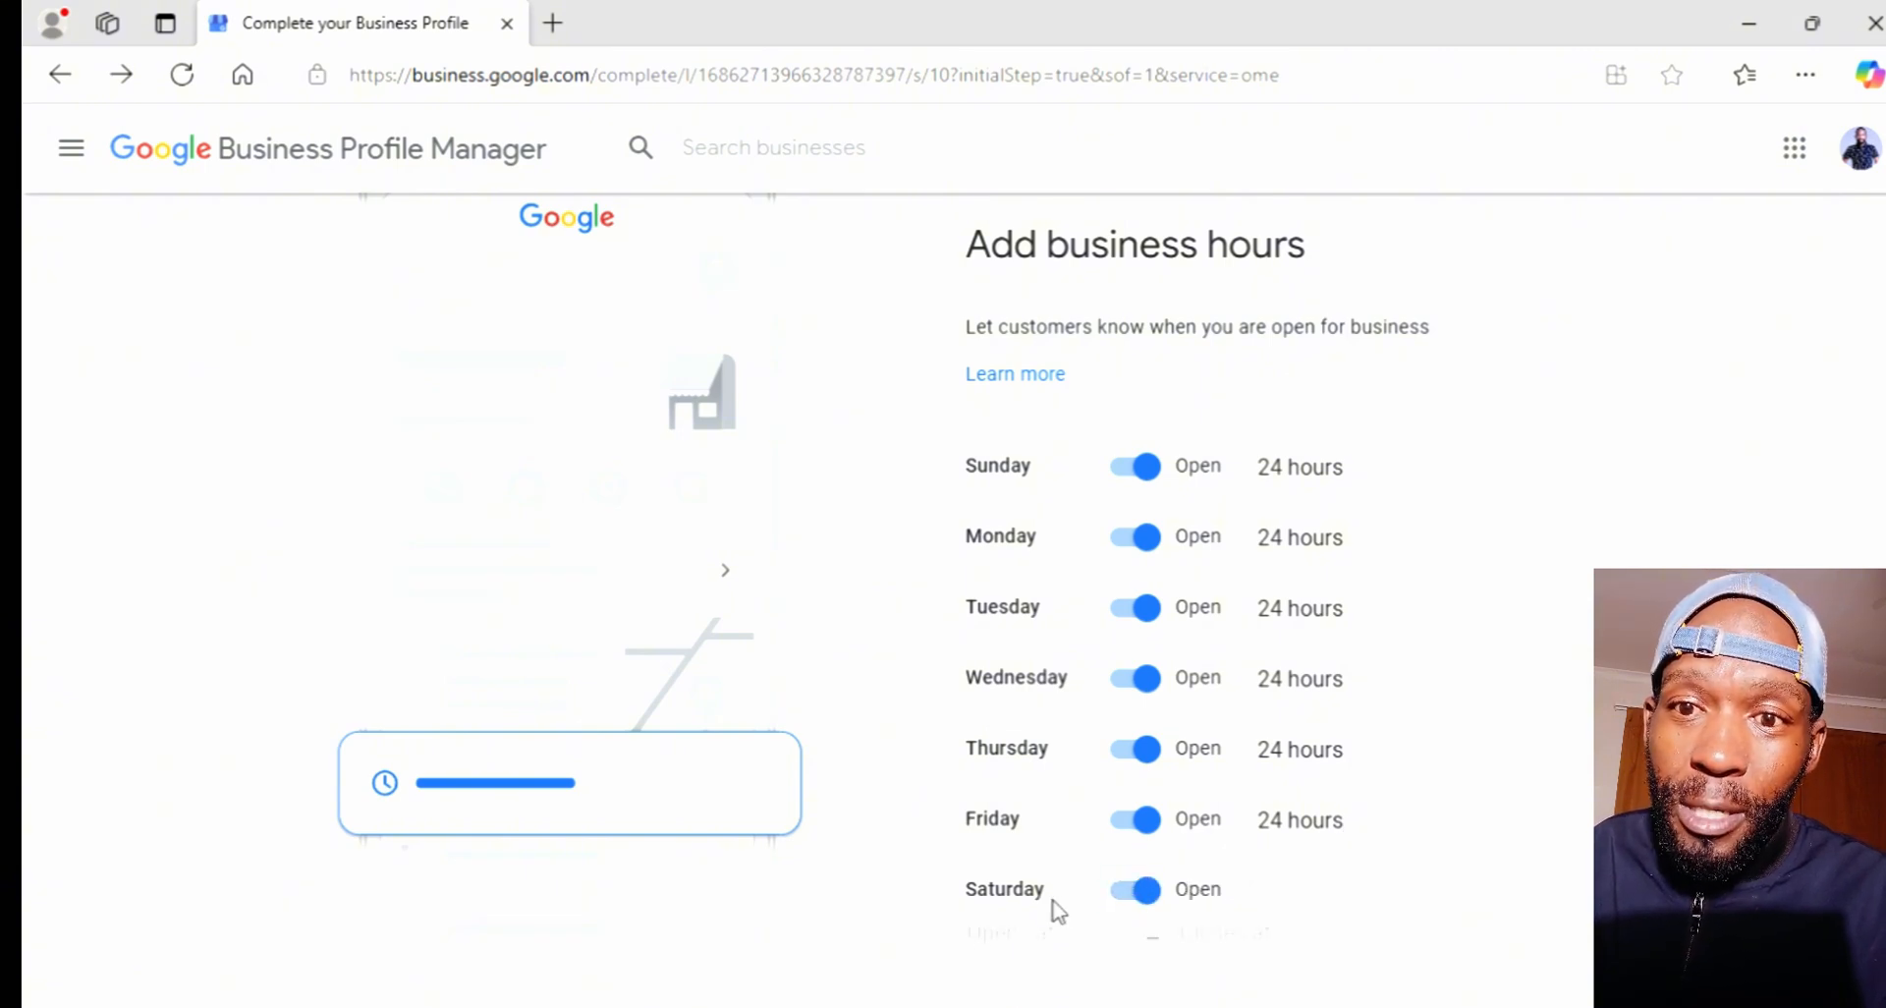
left_click(994, 945)
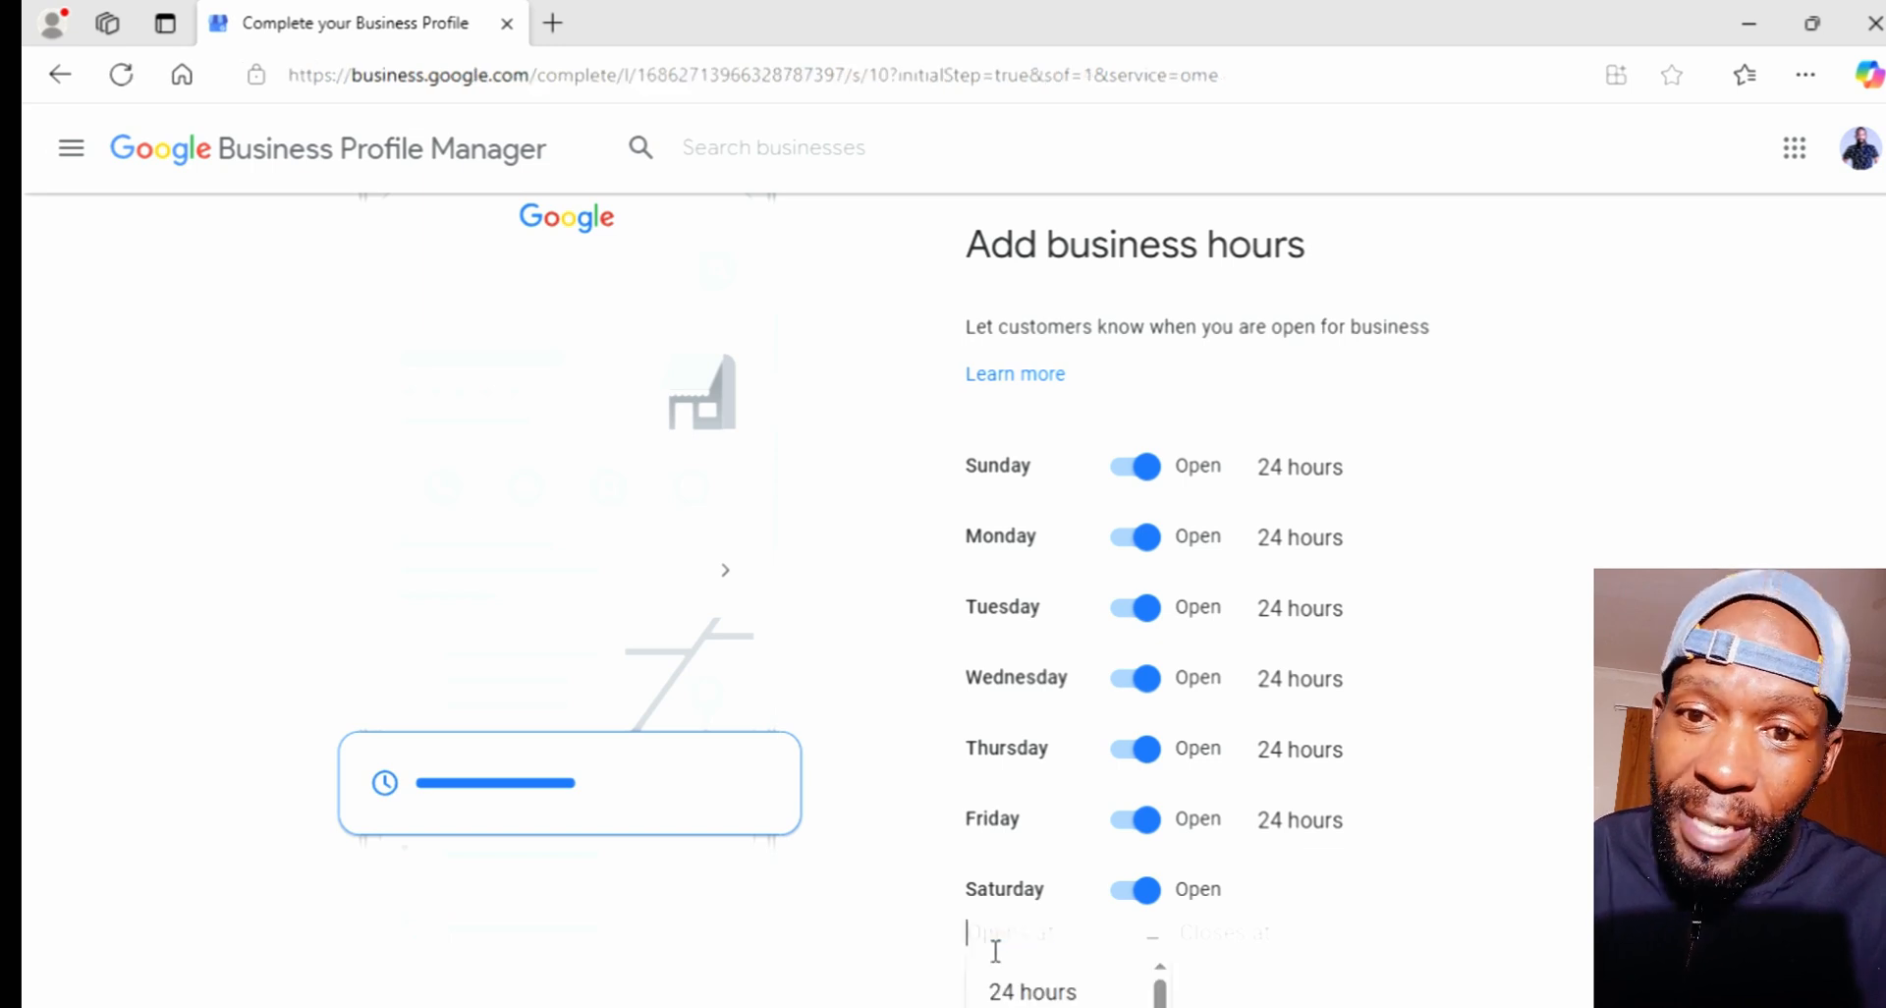
left_click(1026, 985)
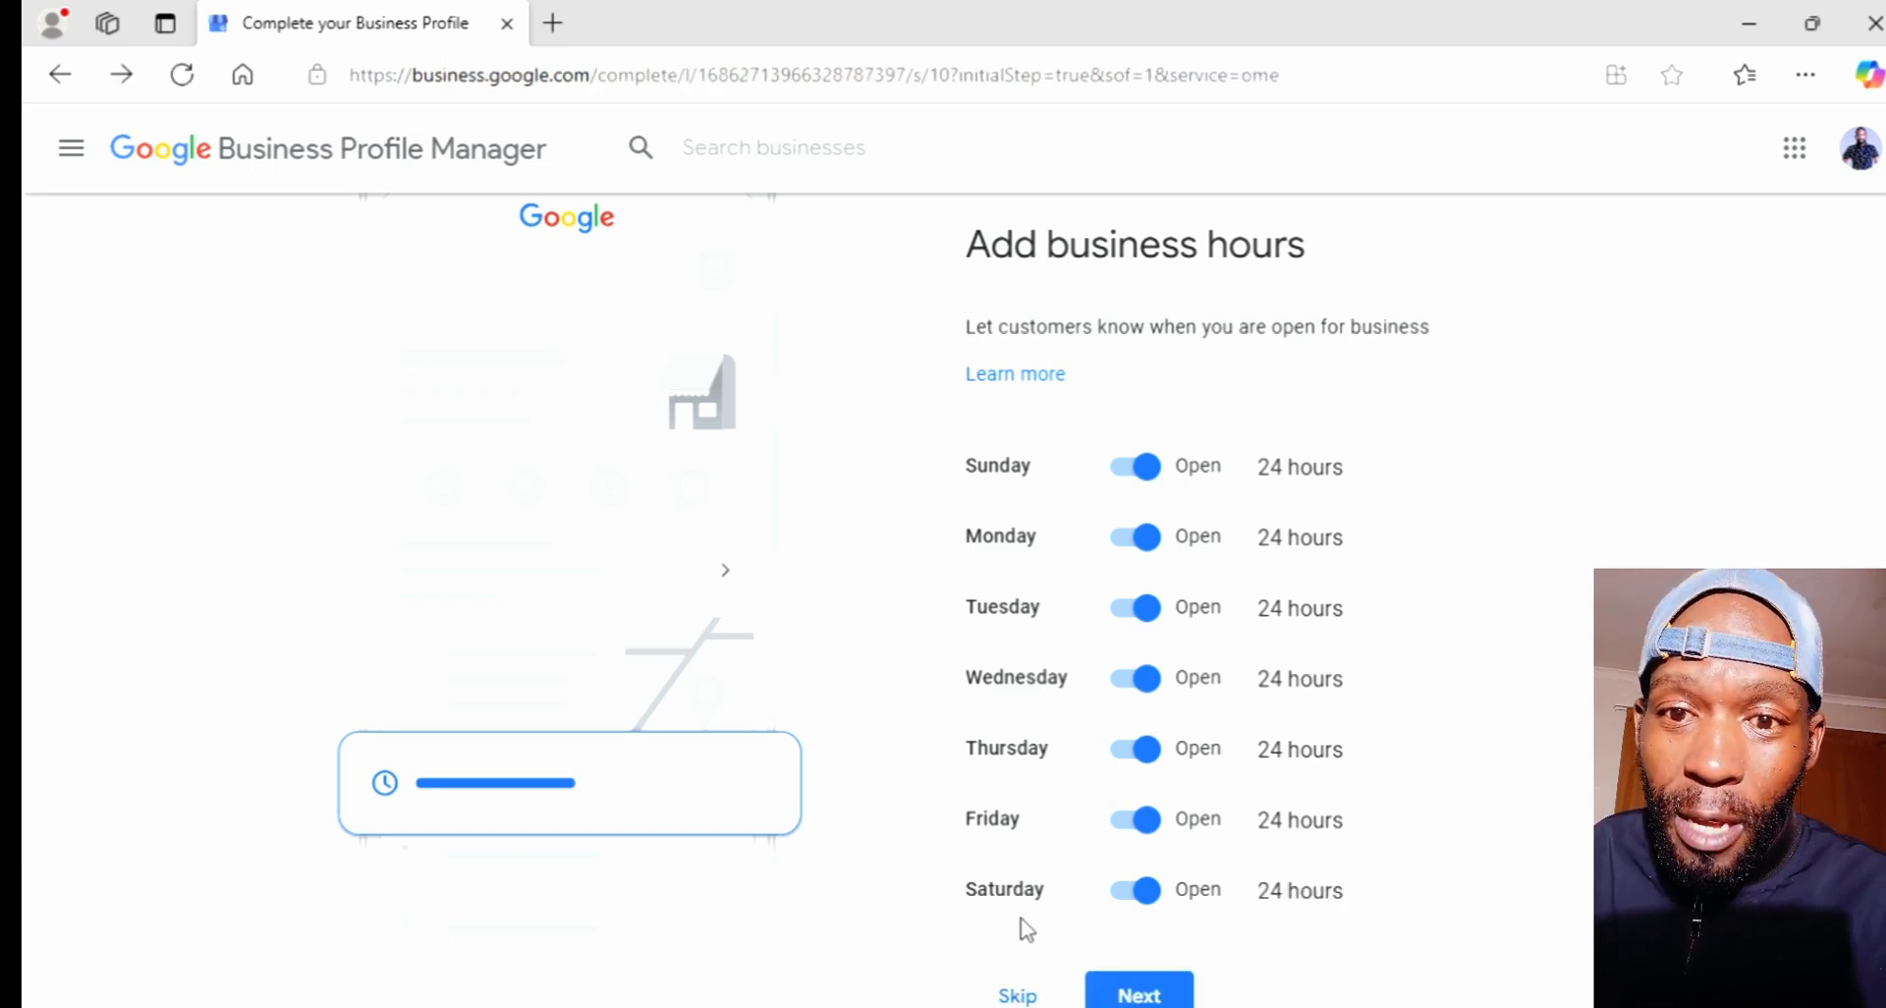
left_click(1137, 992)
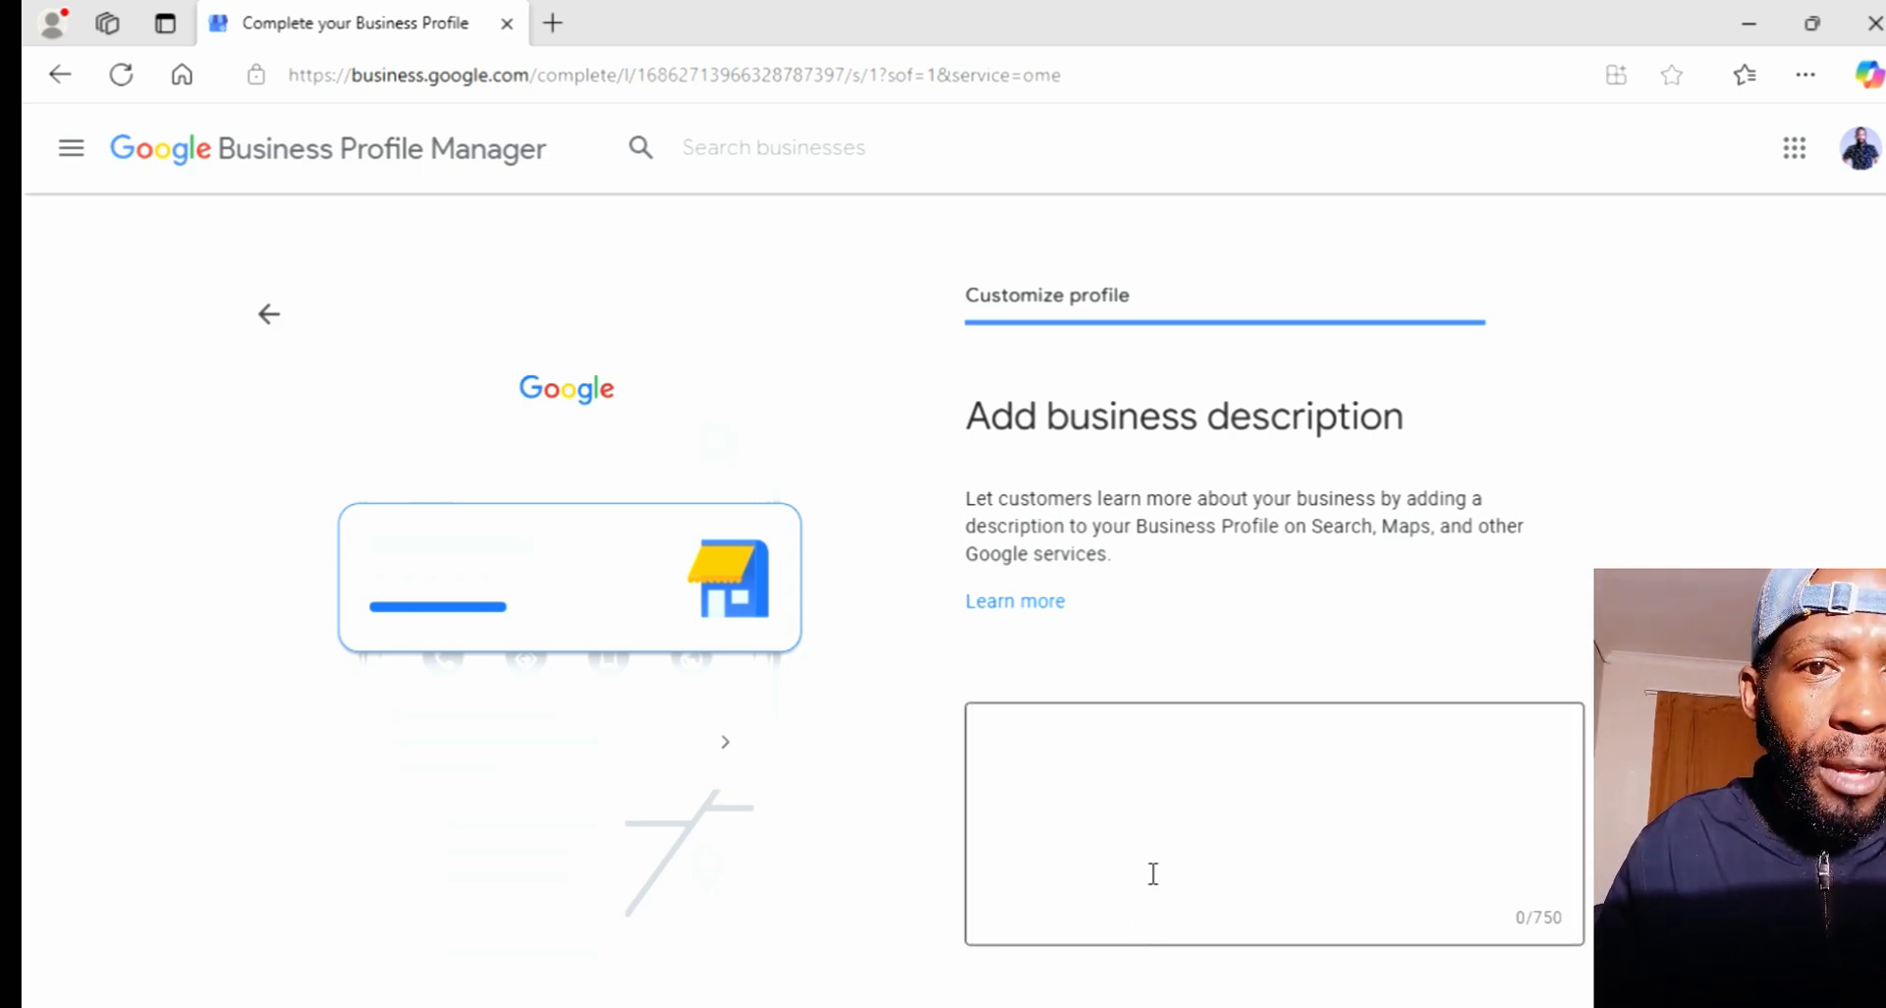
Enter the description 'Photography Branding, improving business images in the digital marketplace'
scroll(1153, 873, "down", 3)
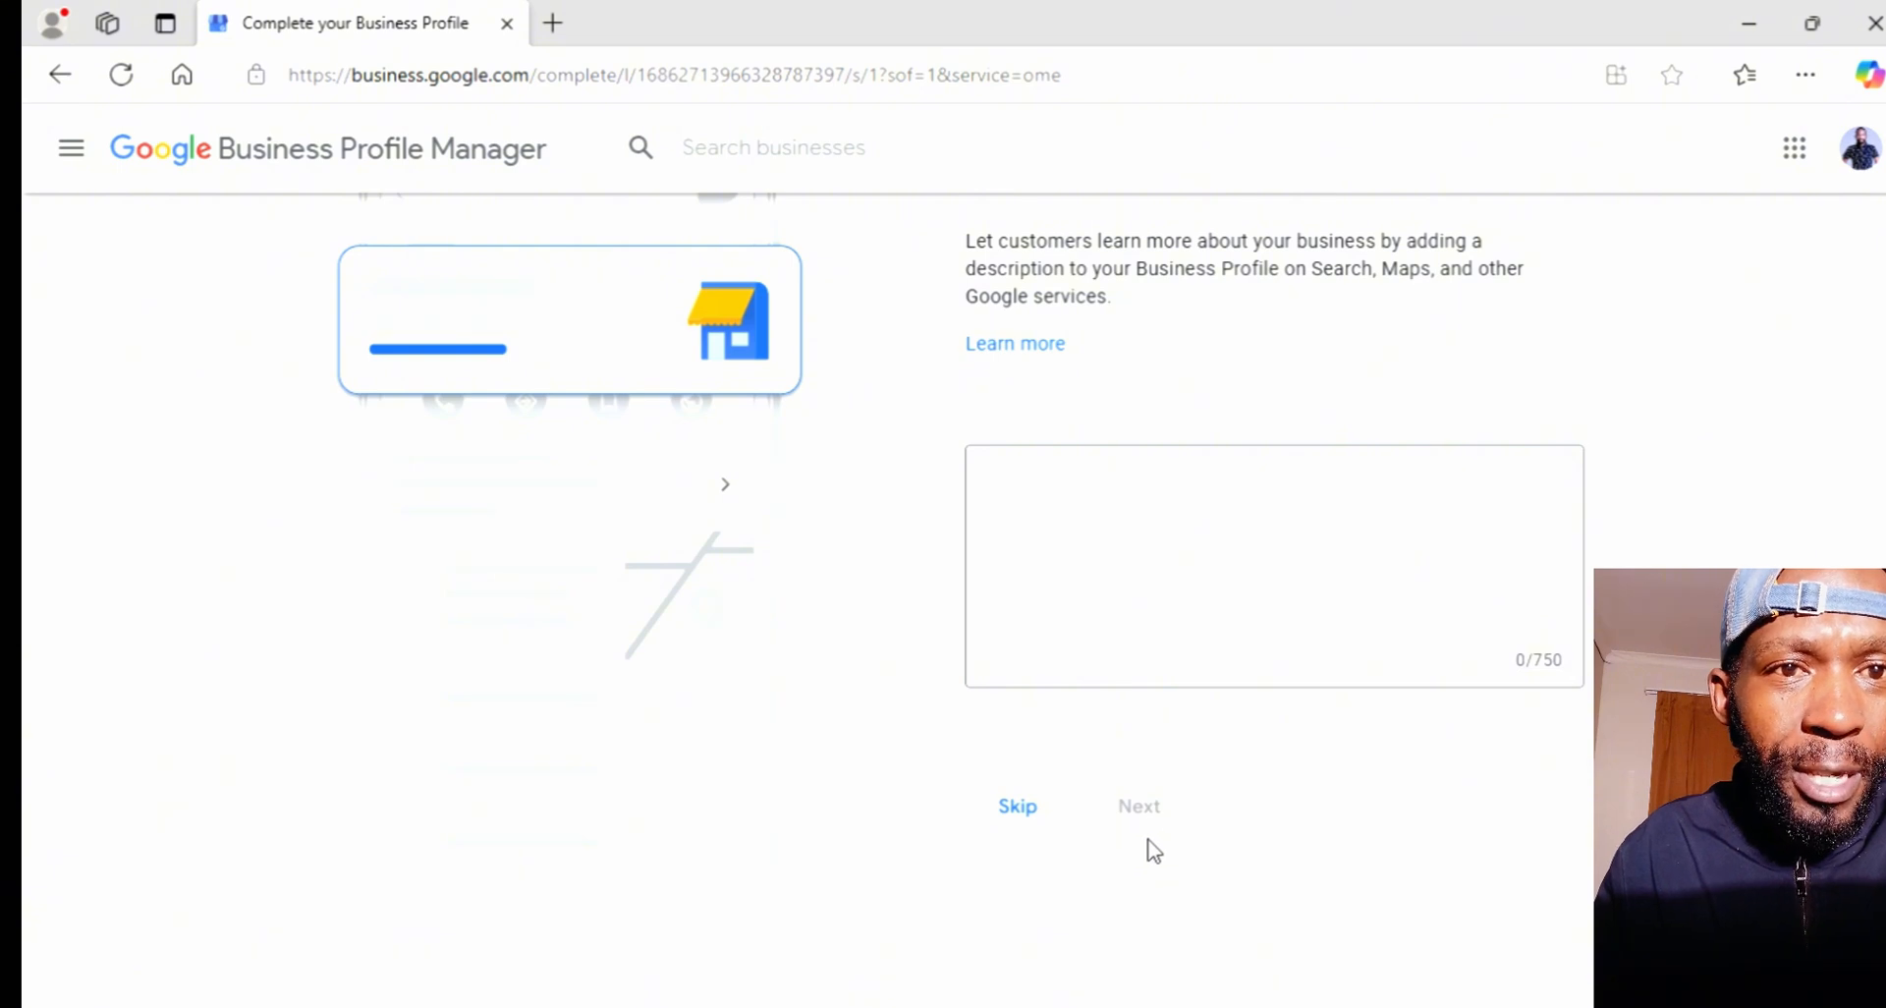
left_click(1092, 525)
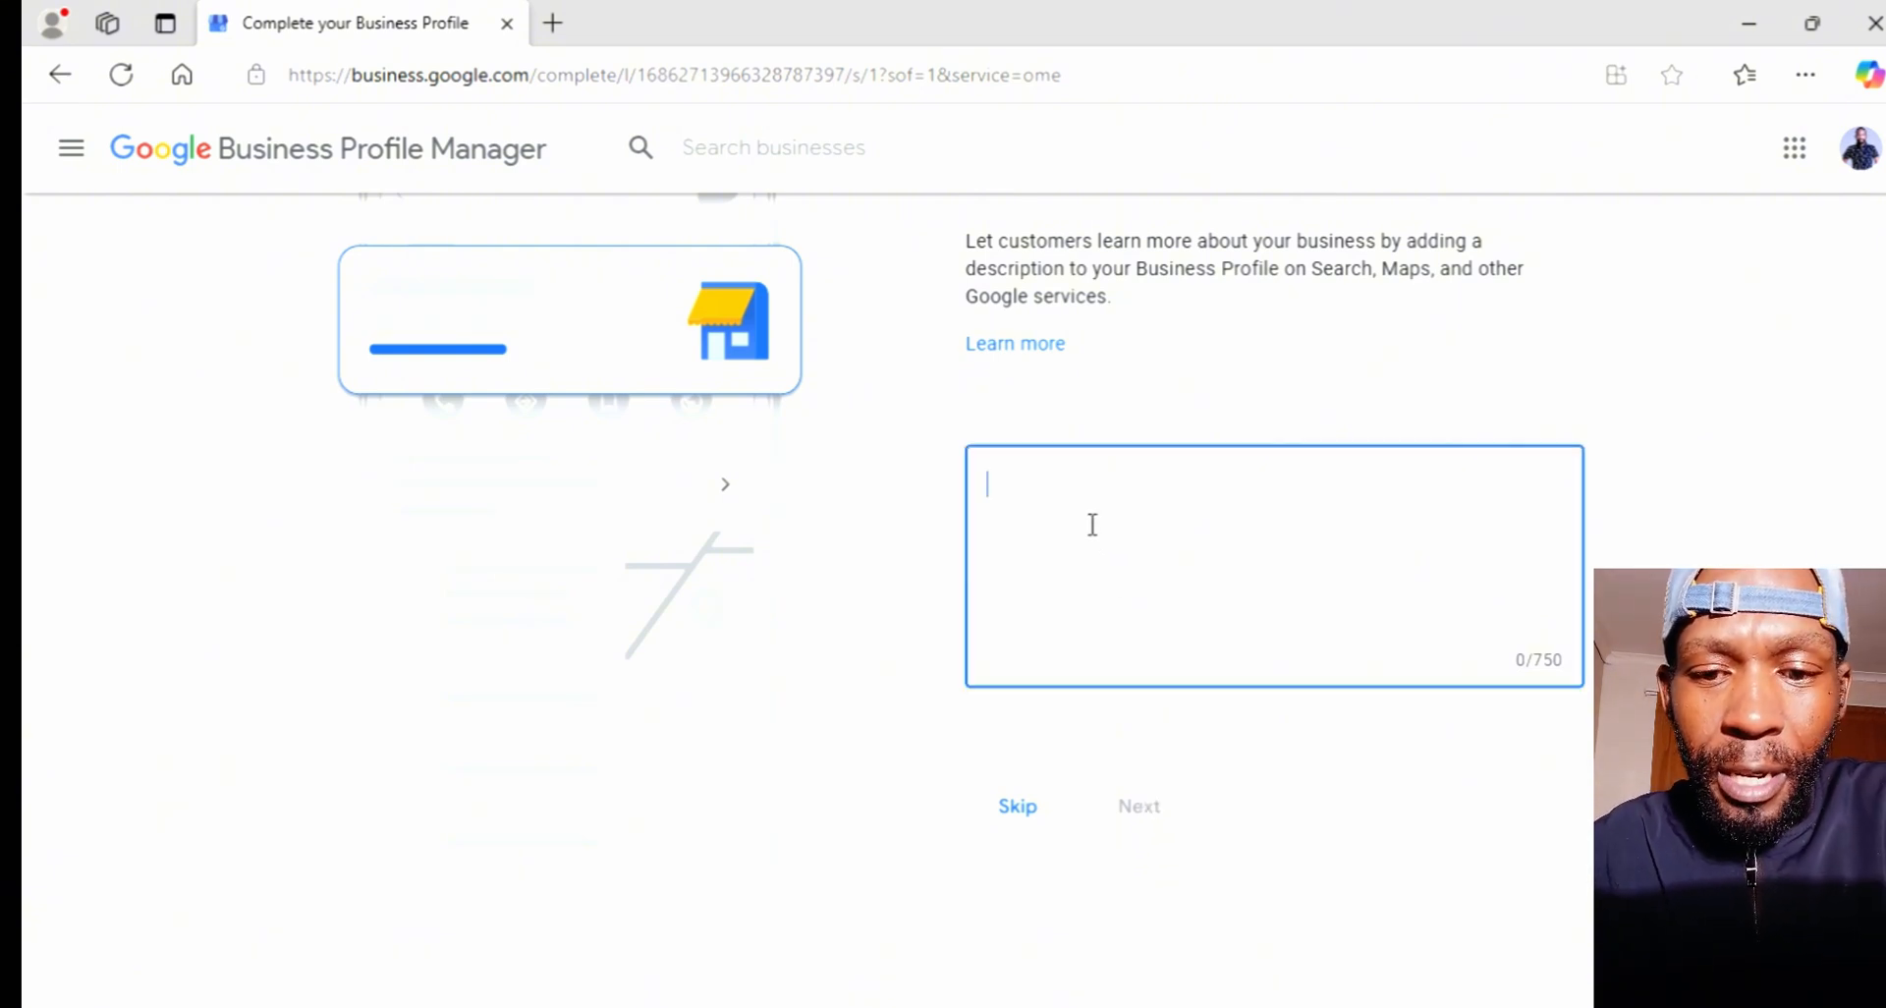
type("Photography")
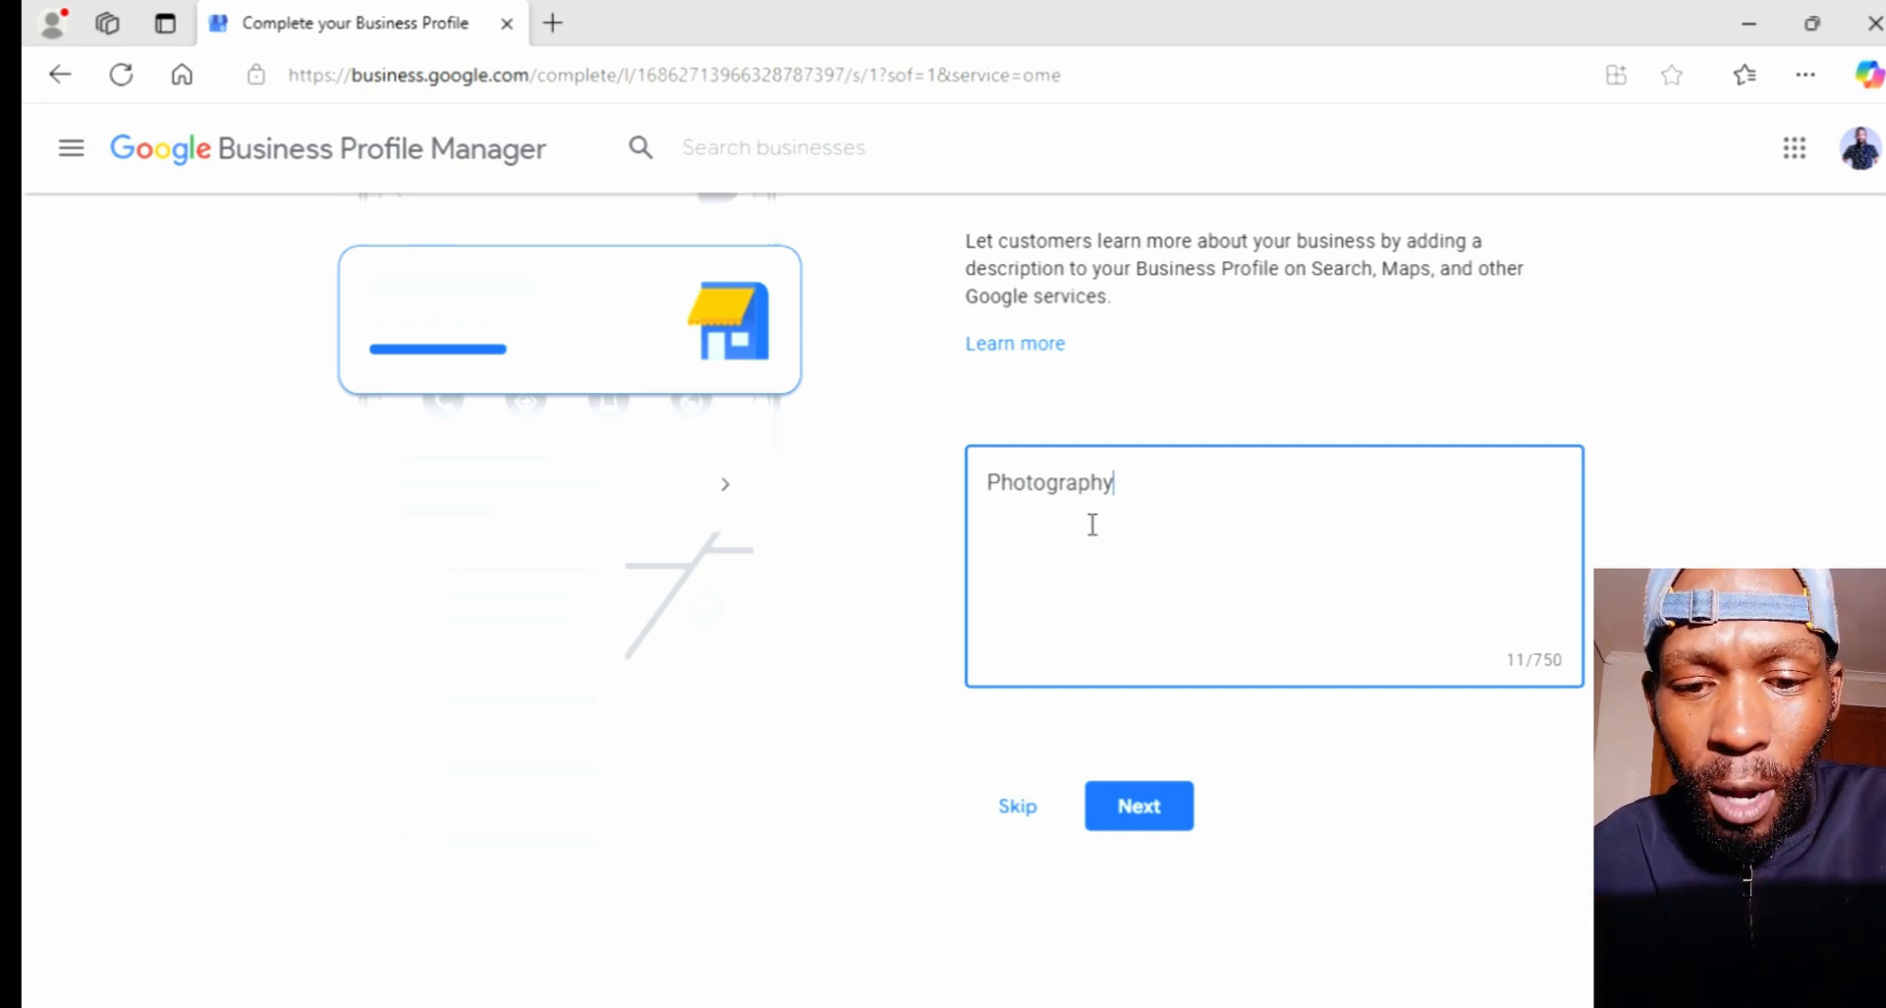
type("Bra")
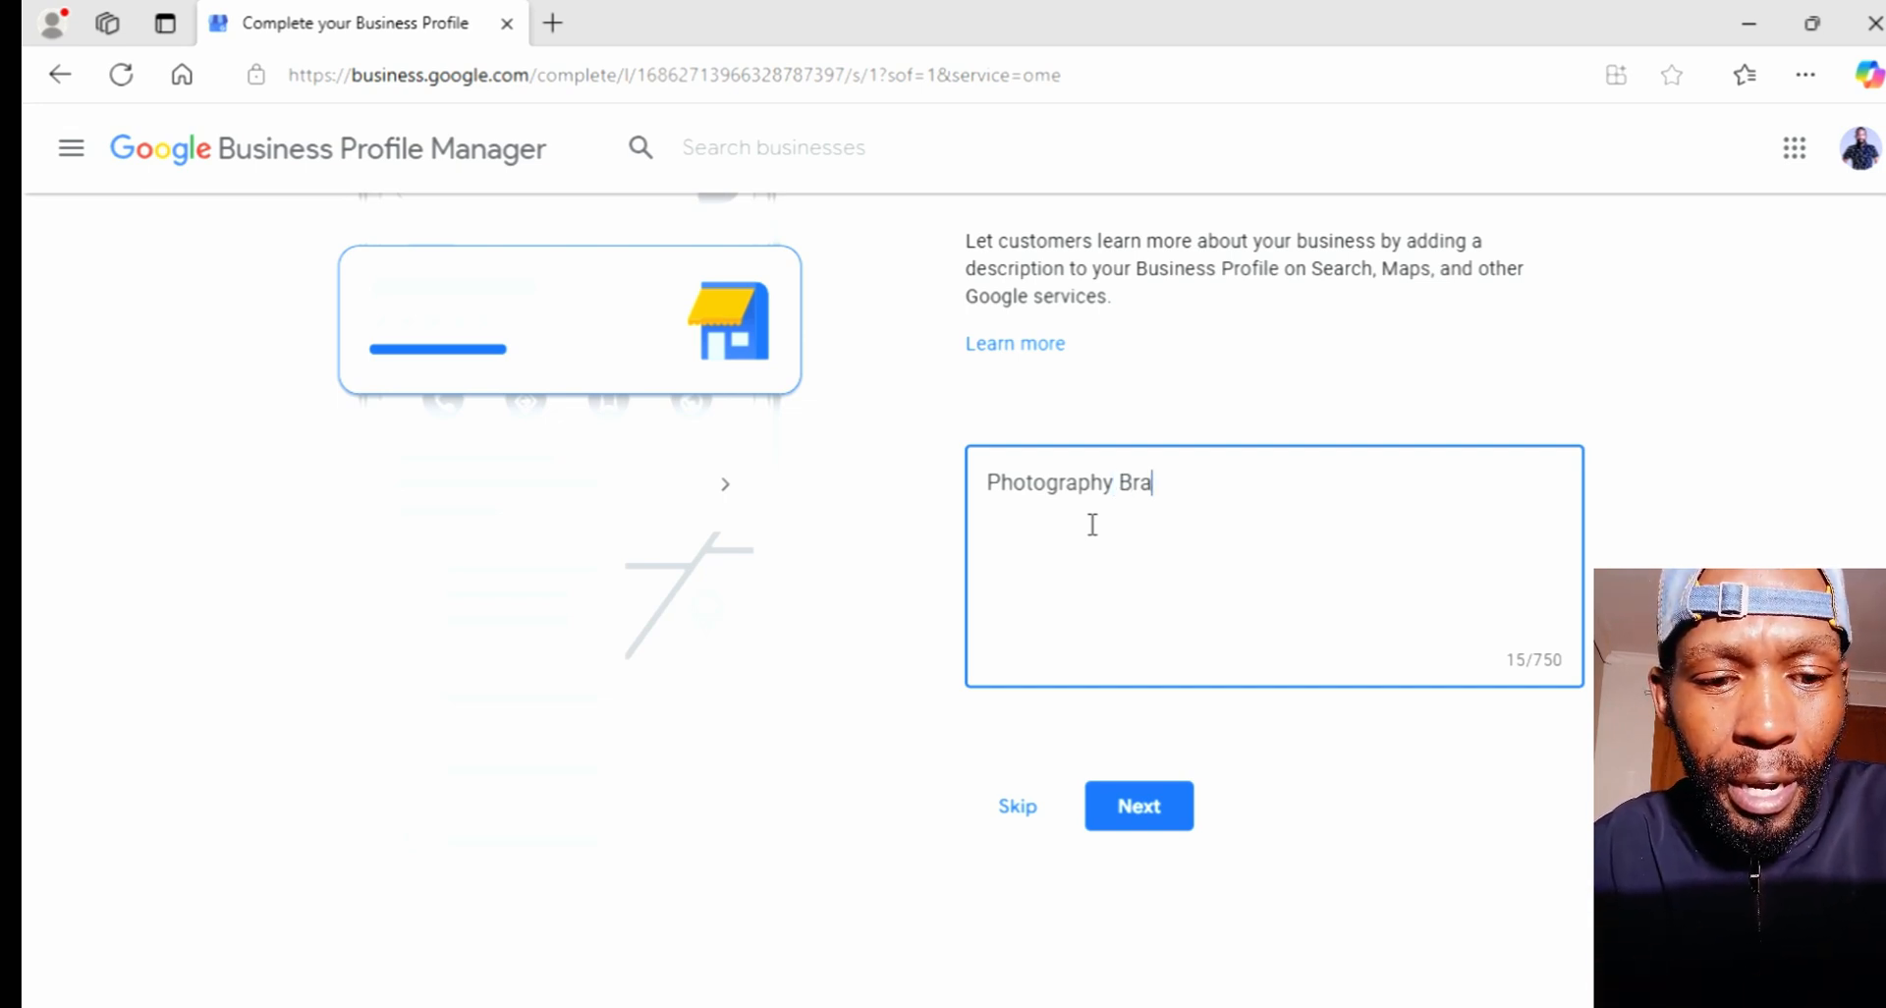
type("nding, impro")
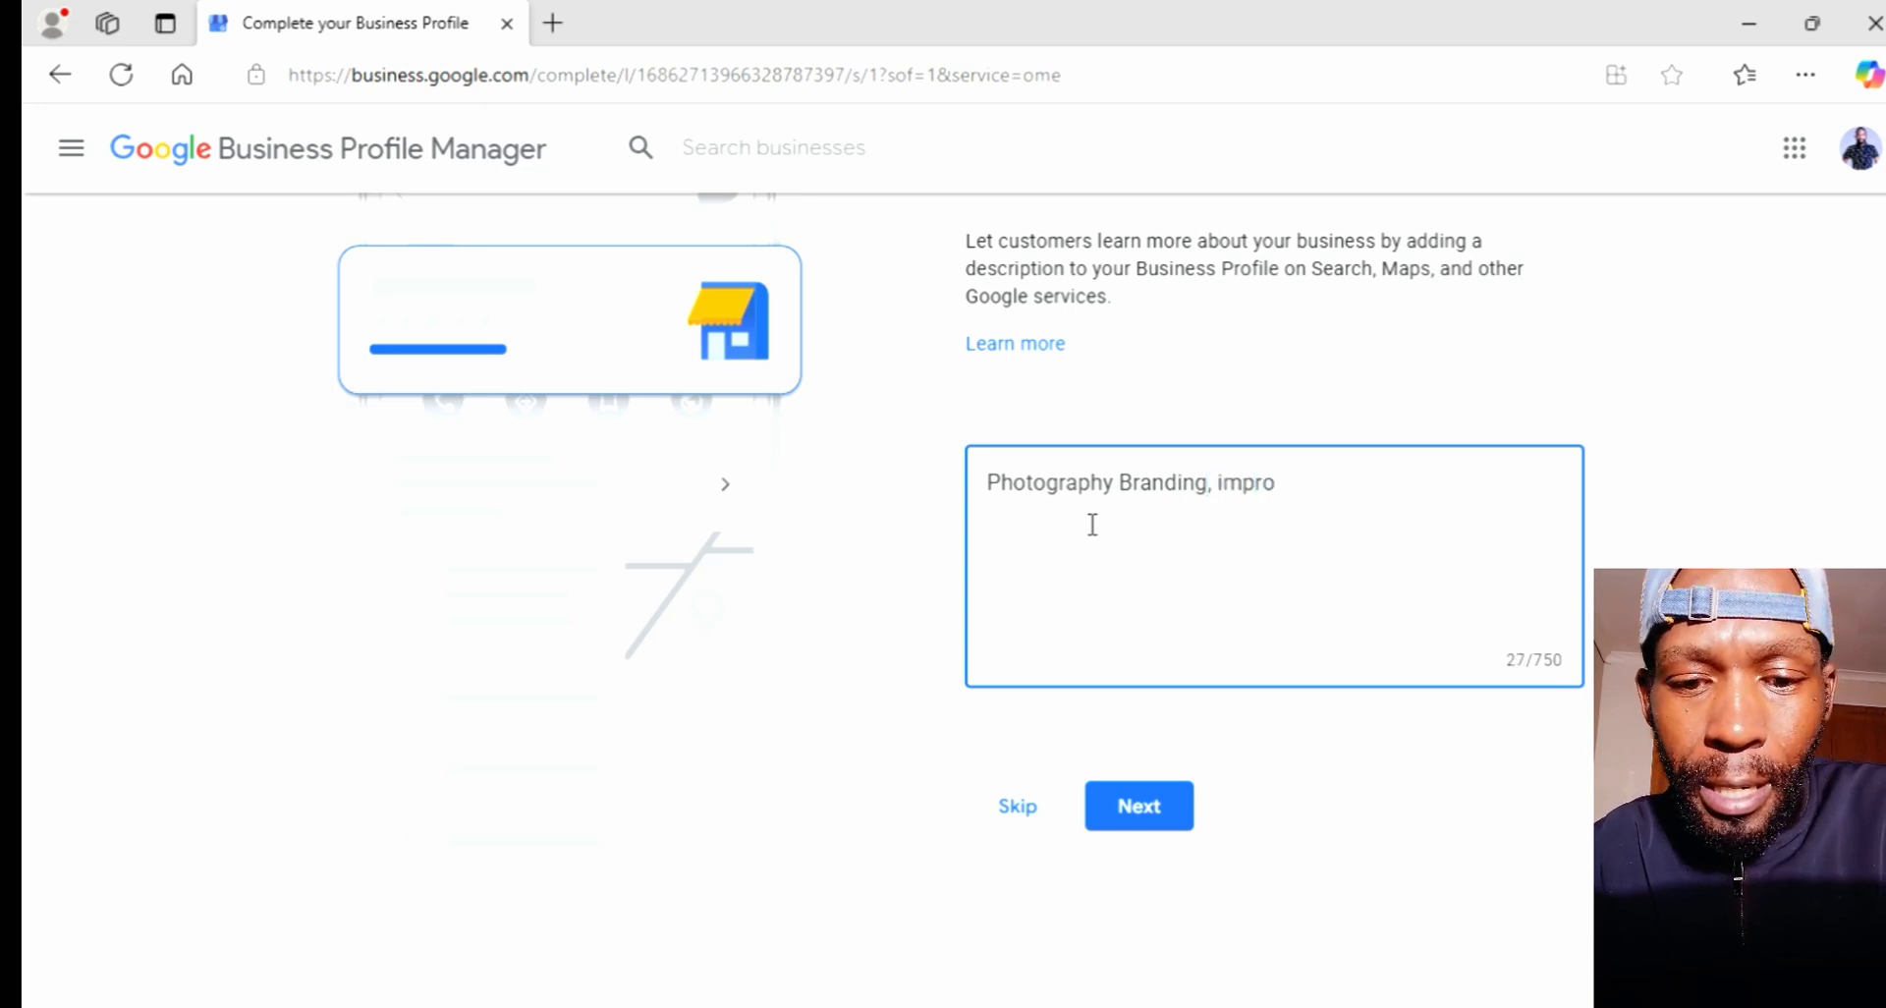
type("ving bus")
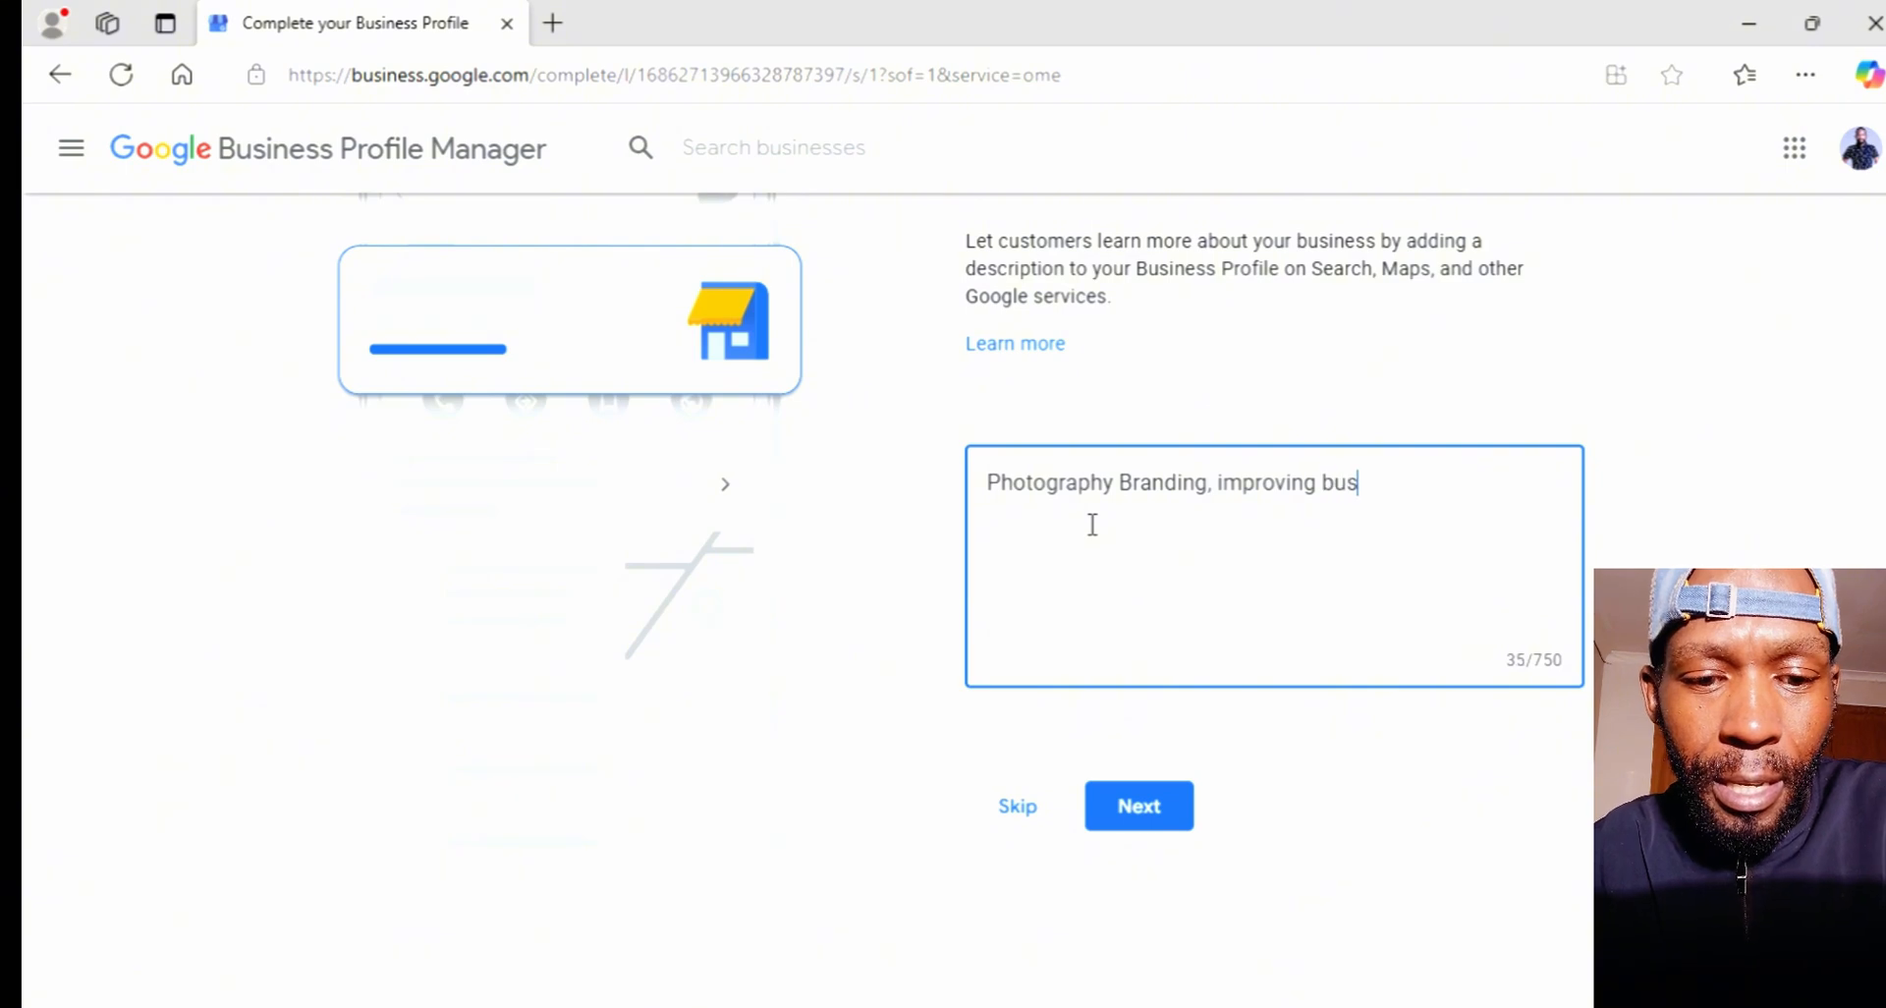
type("iness image")
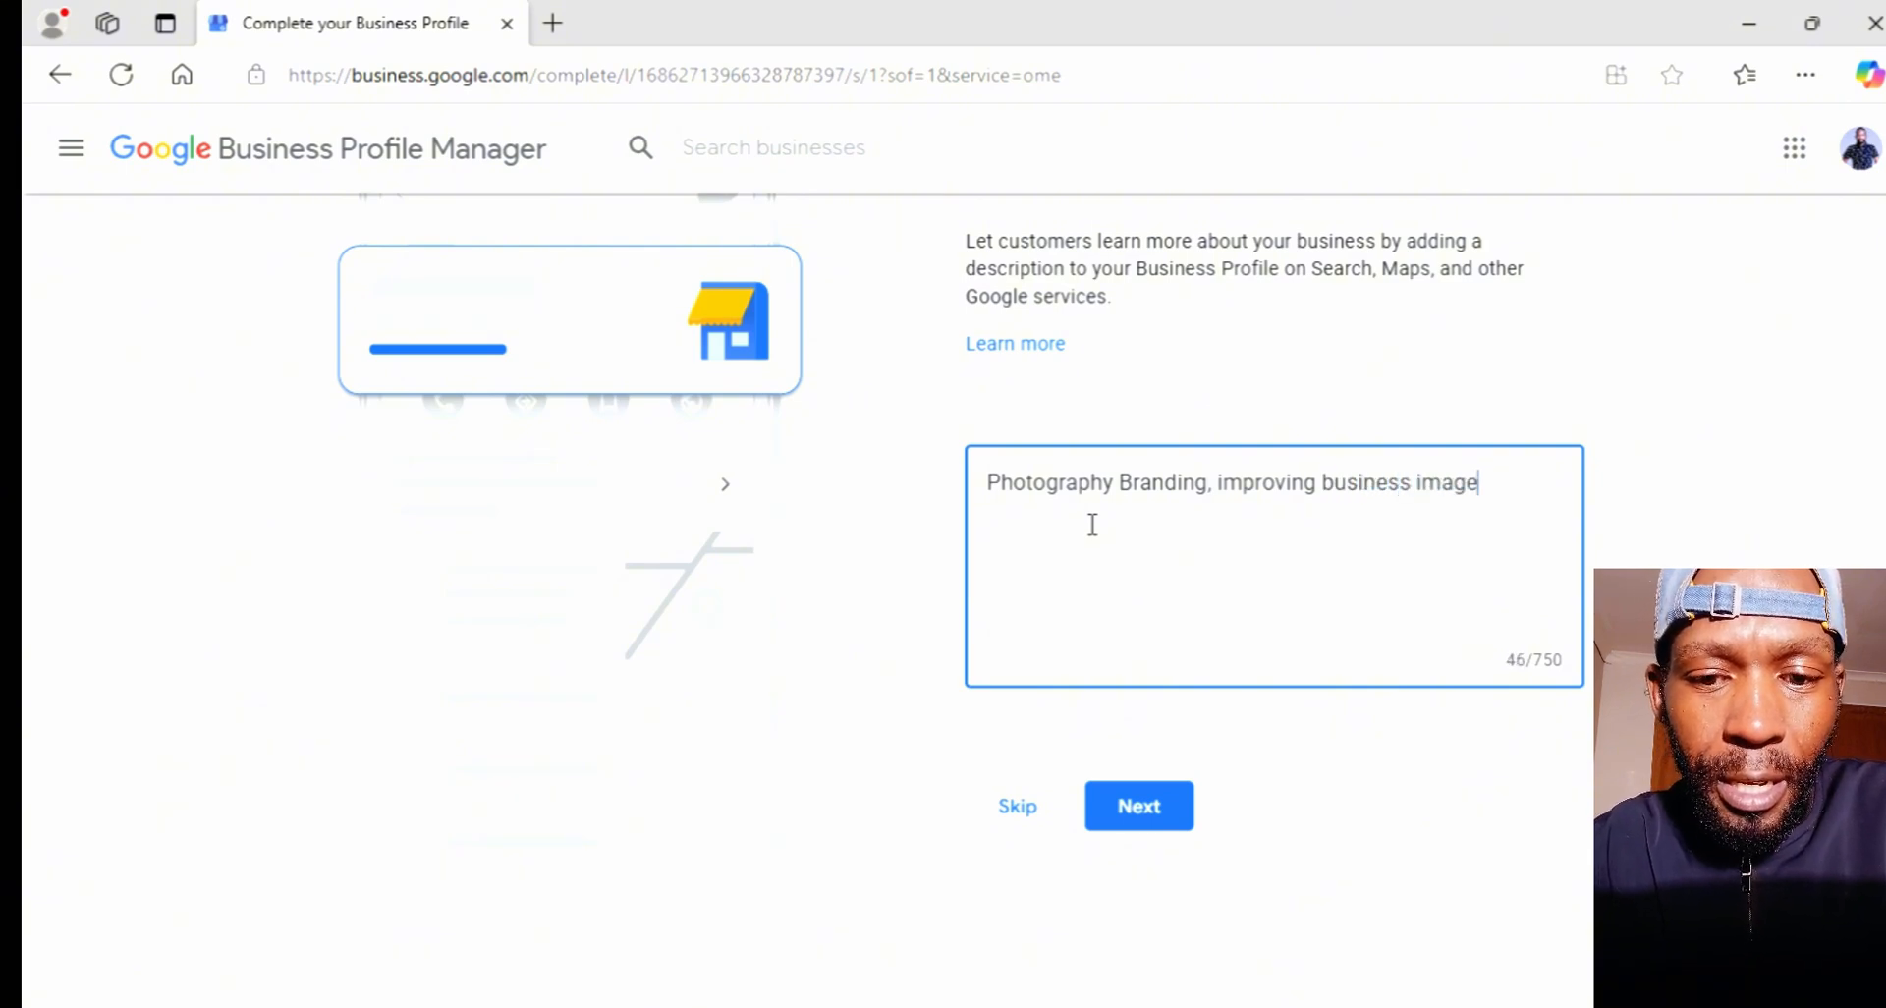
type("s in the di")
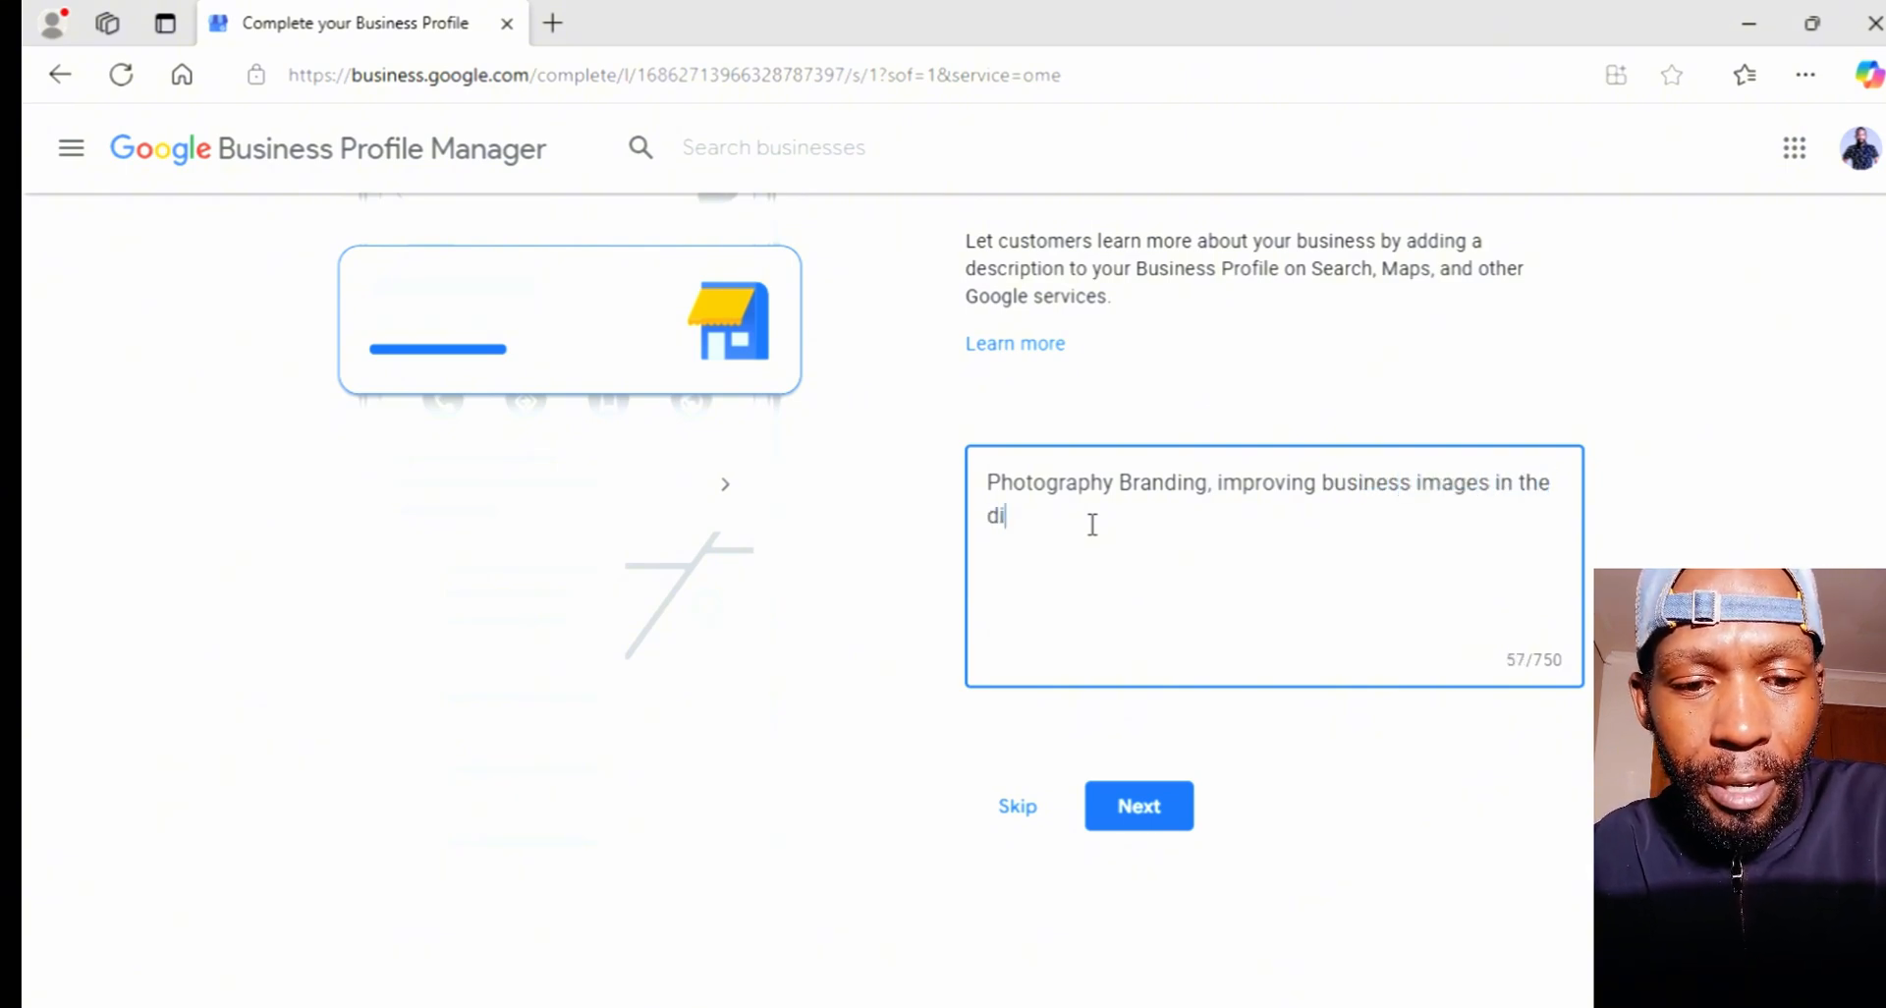
type("gital mar")
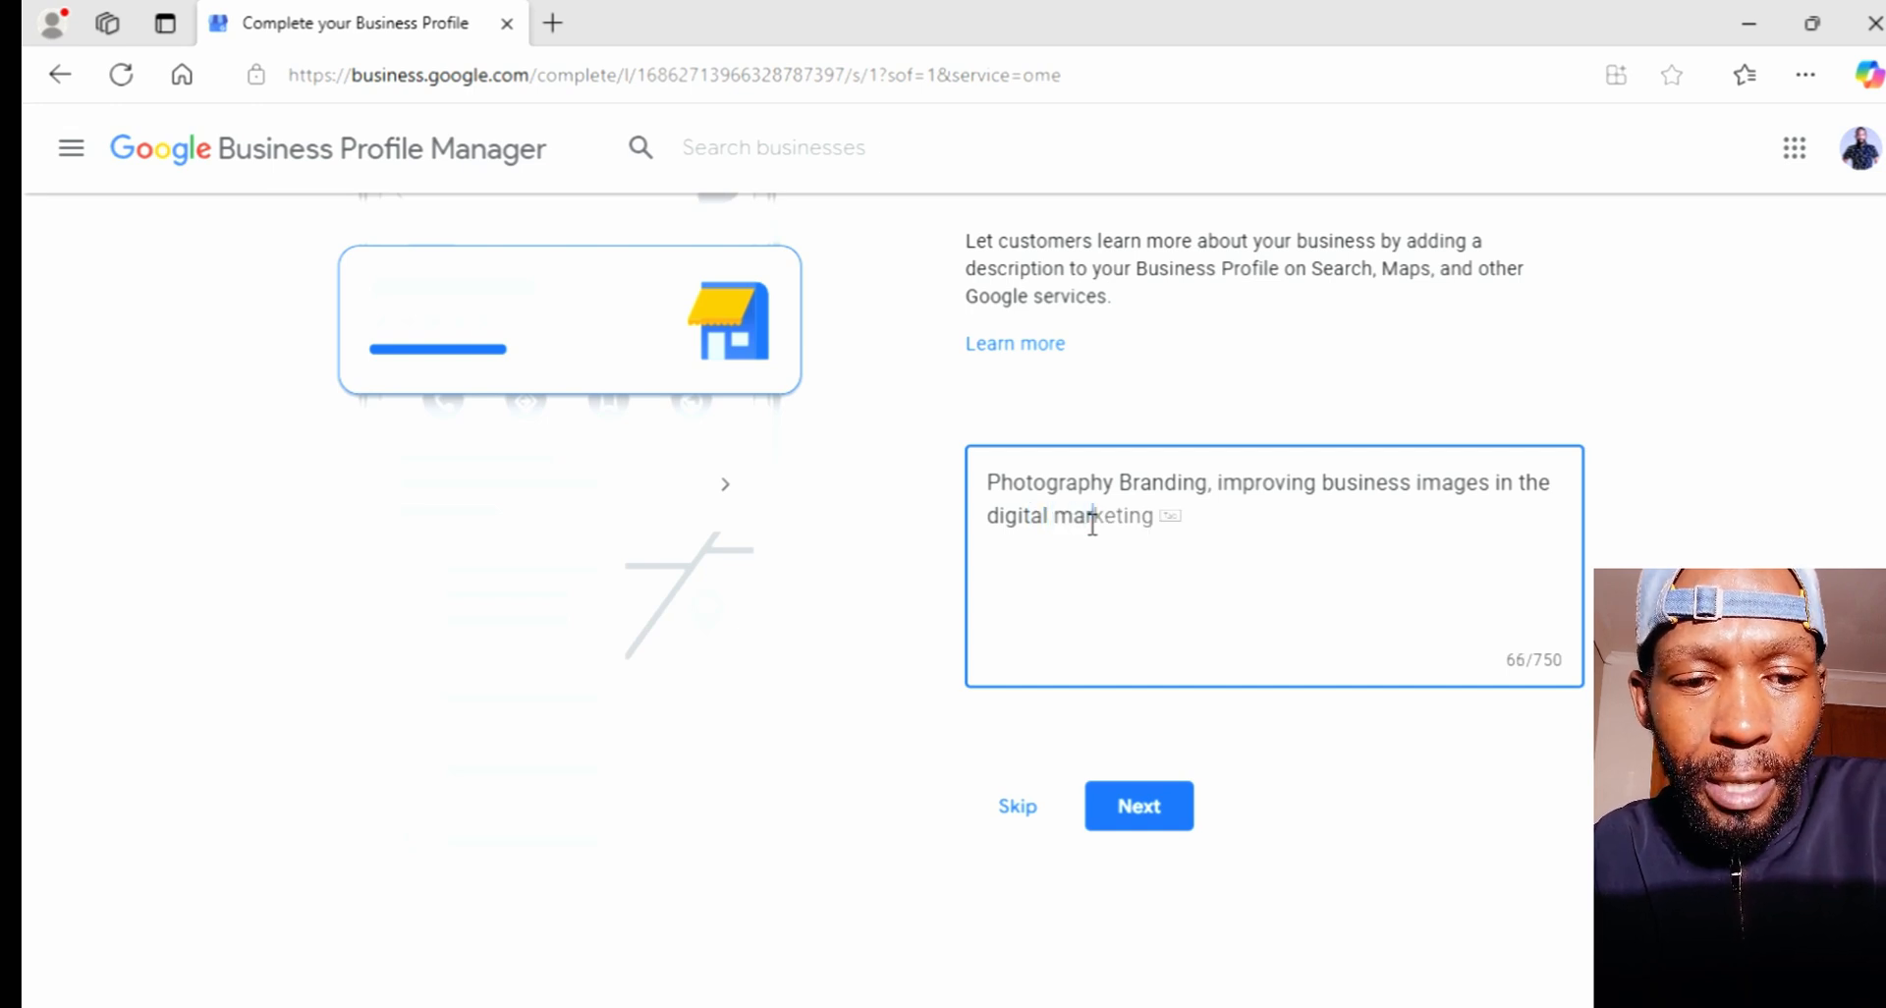
type("ketplace")
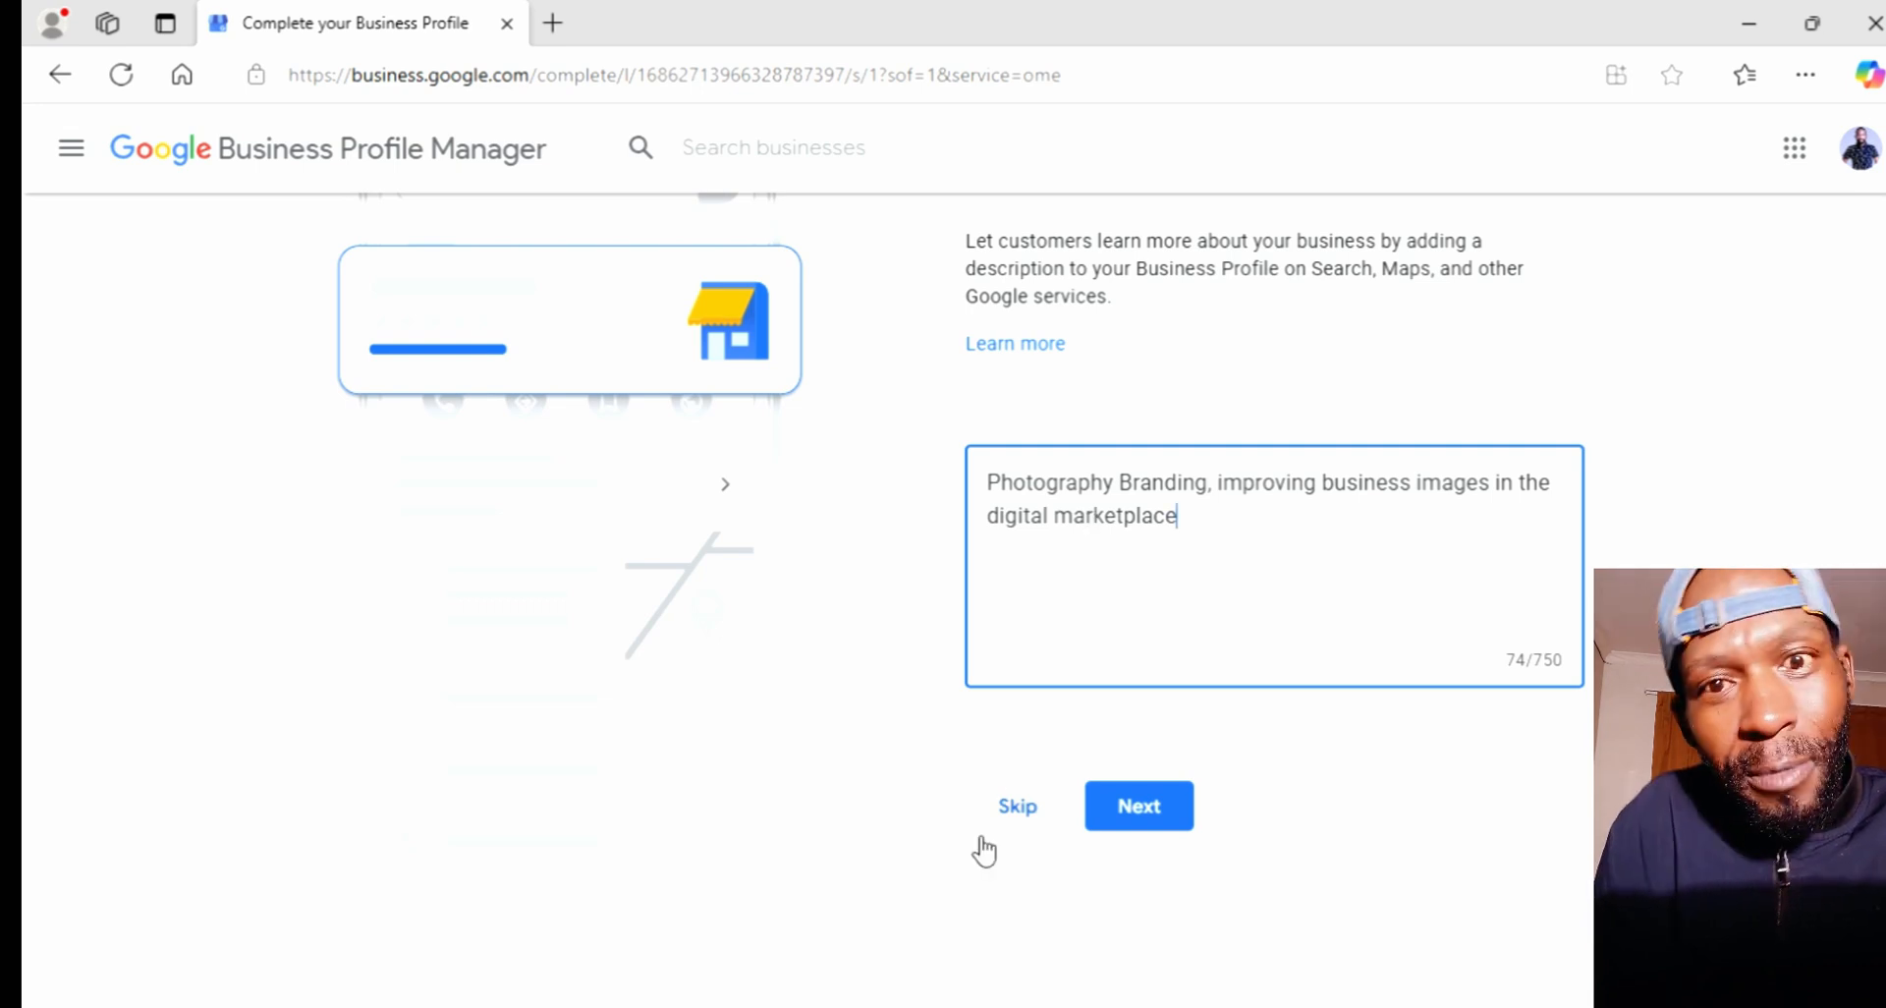
Save the description and start selecting images on the Add photos page
left_click(1133, 823)
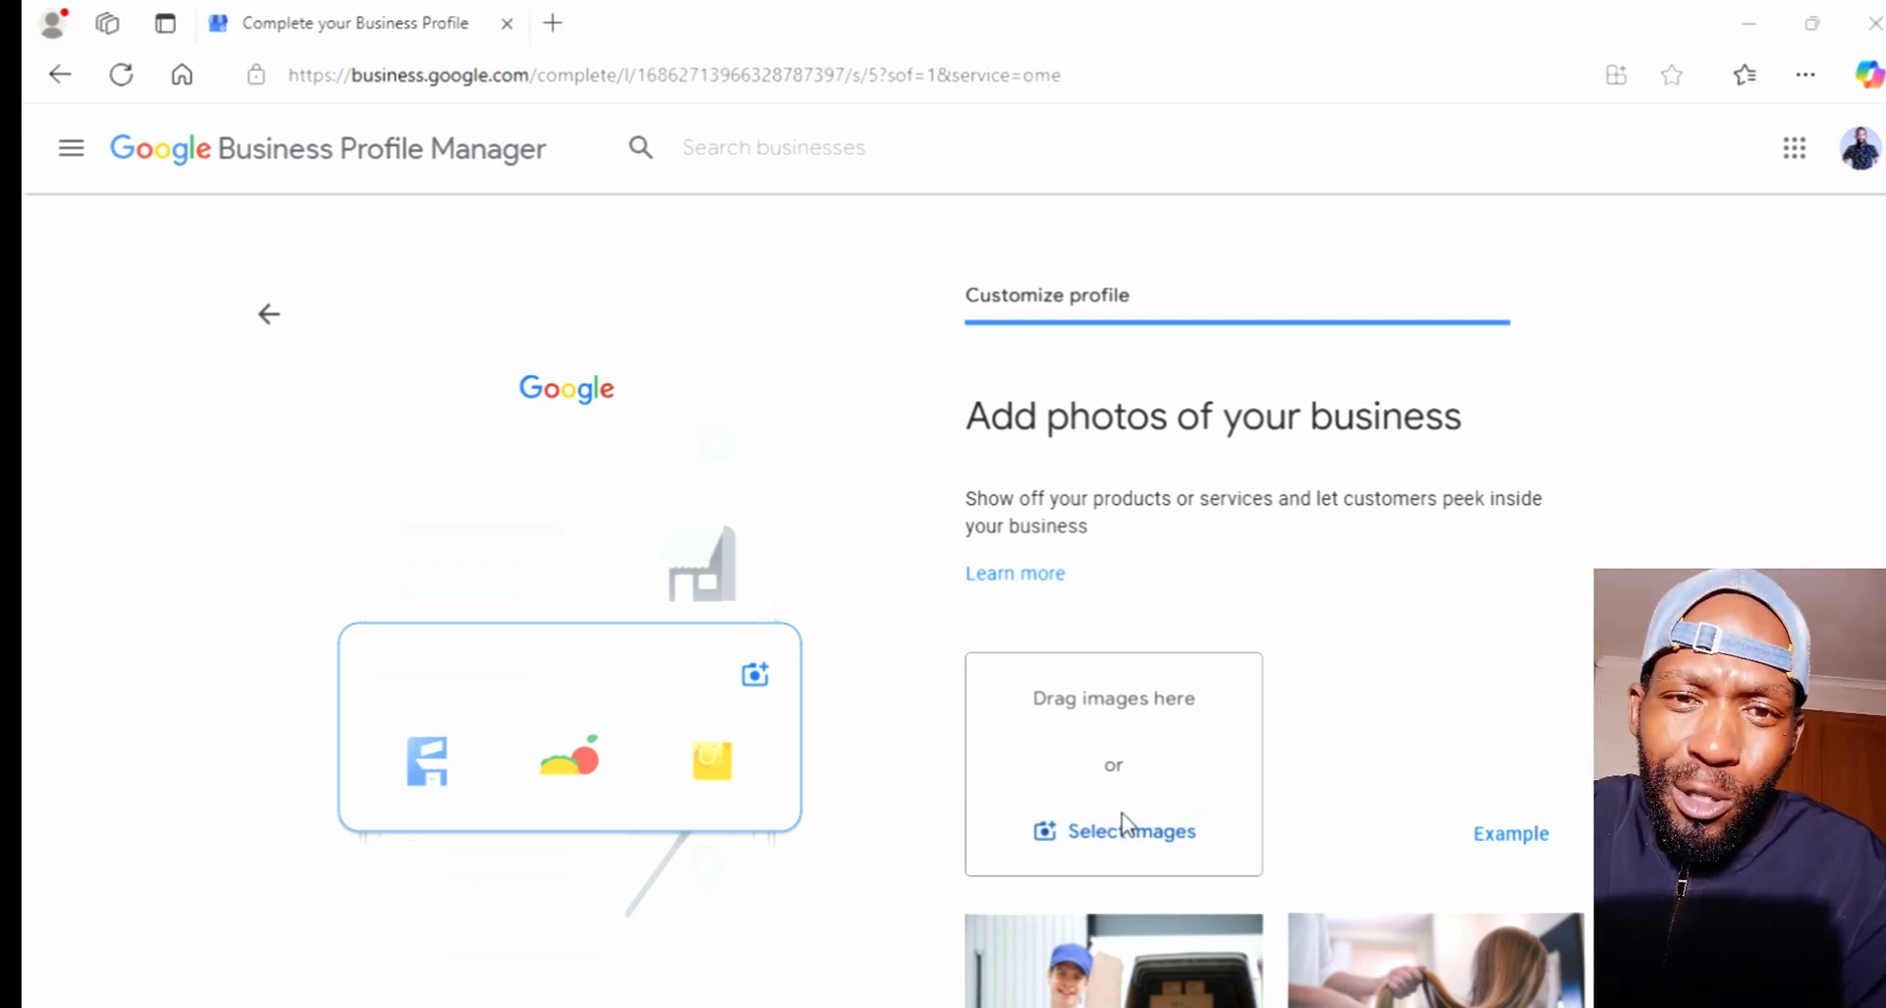
left_click(1123, 828)
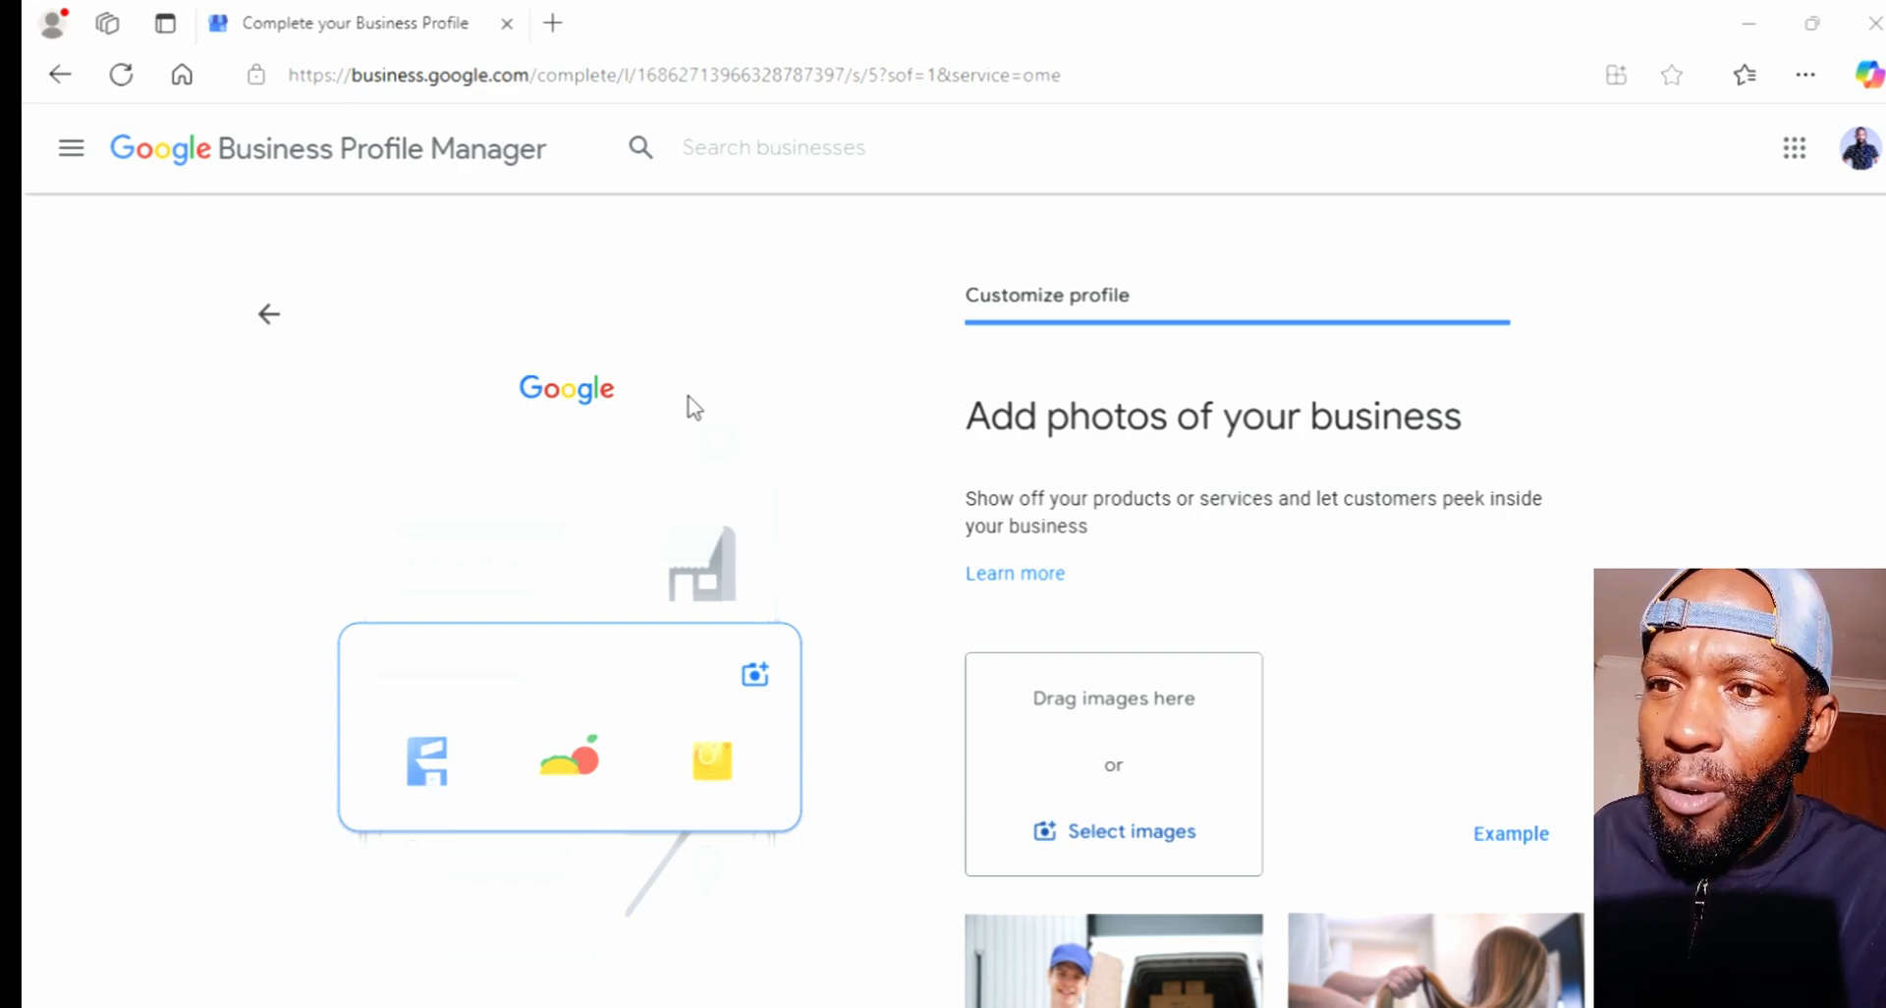
Return to the Add photos page after choosing the photography images to upload
left_click(747, 660)
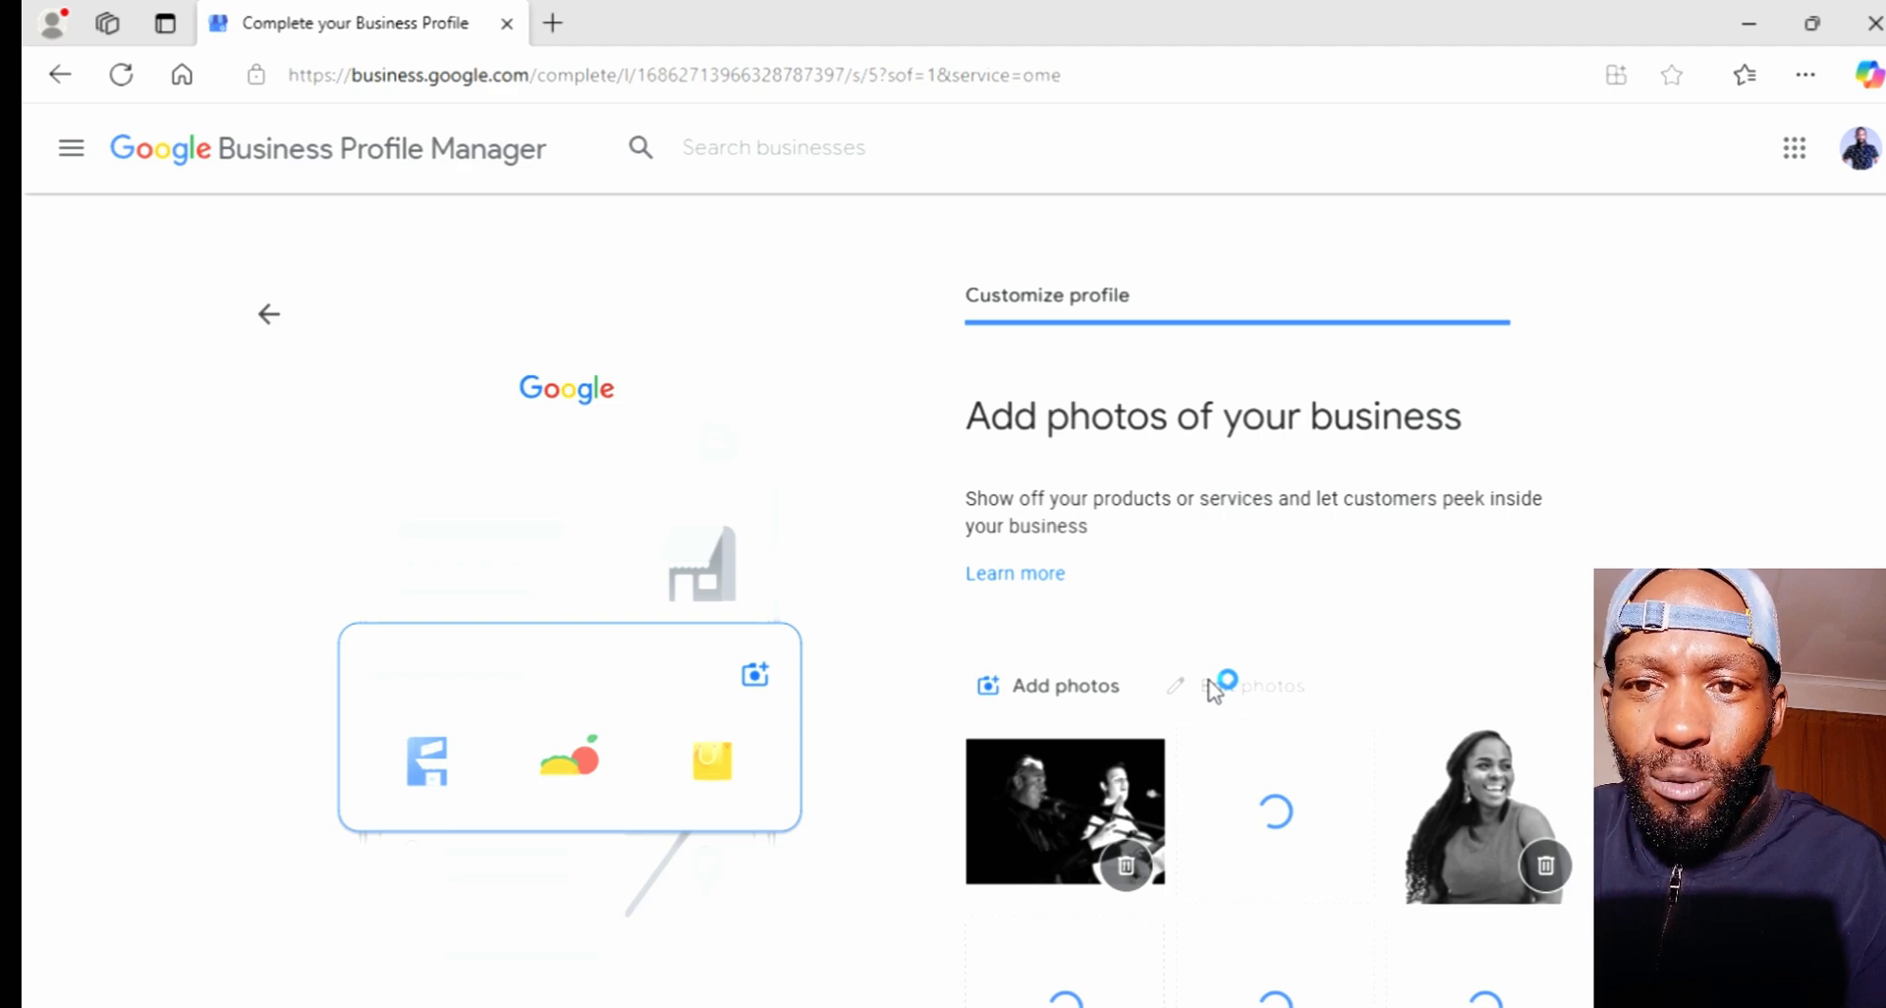
Scroll through the photo grid until all uploads finish and the Next button appears
scroll(1215, 692, "down", 5)
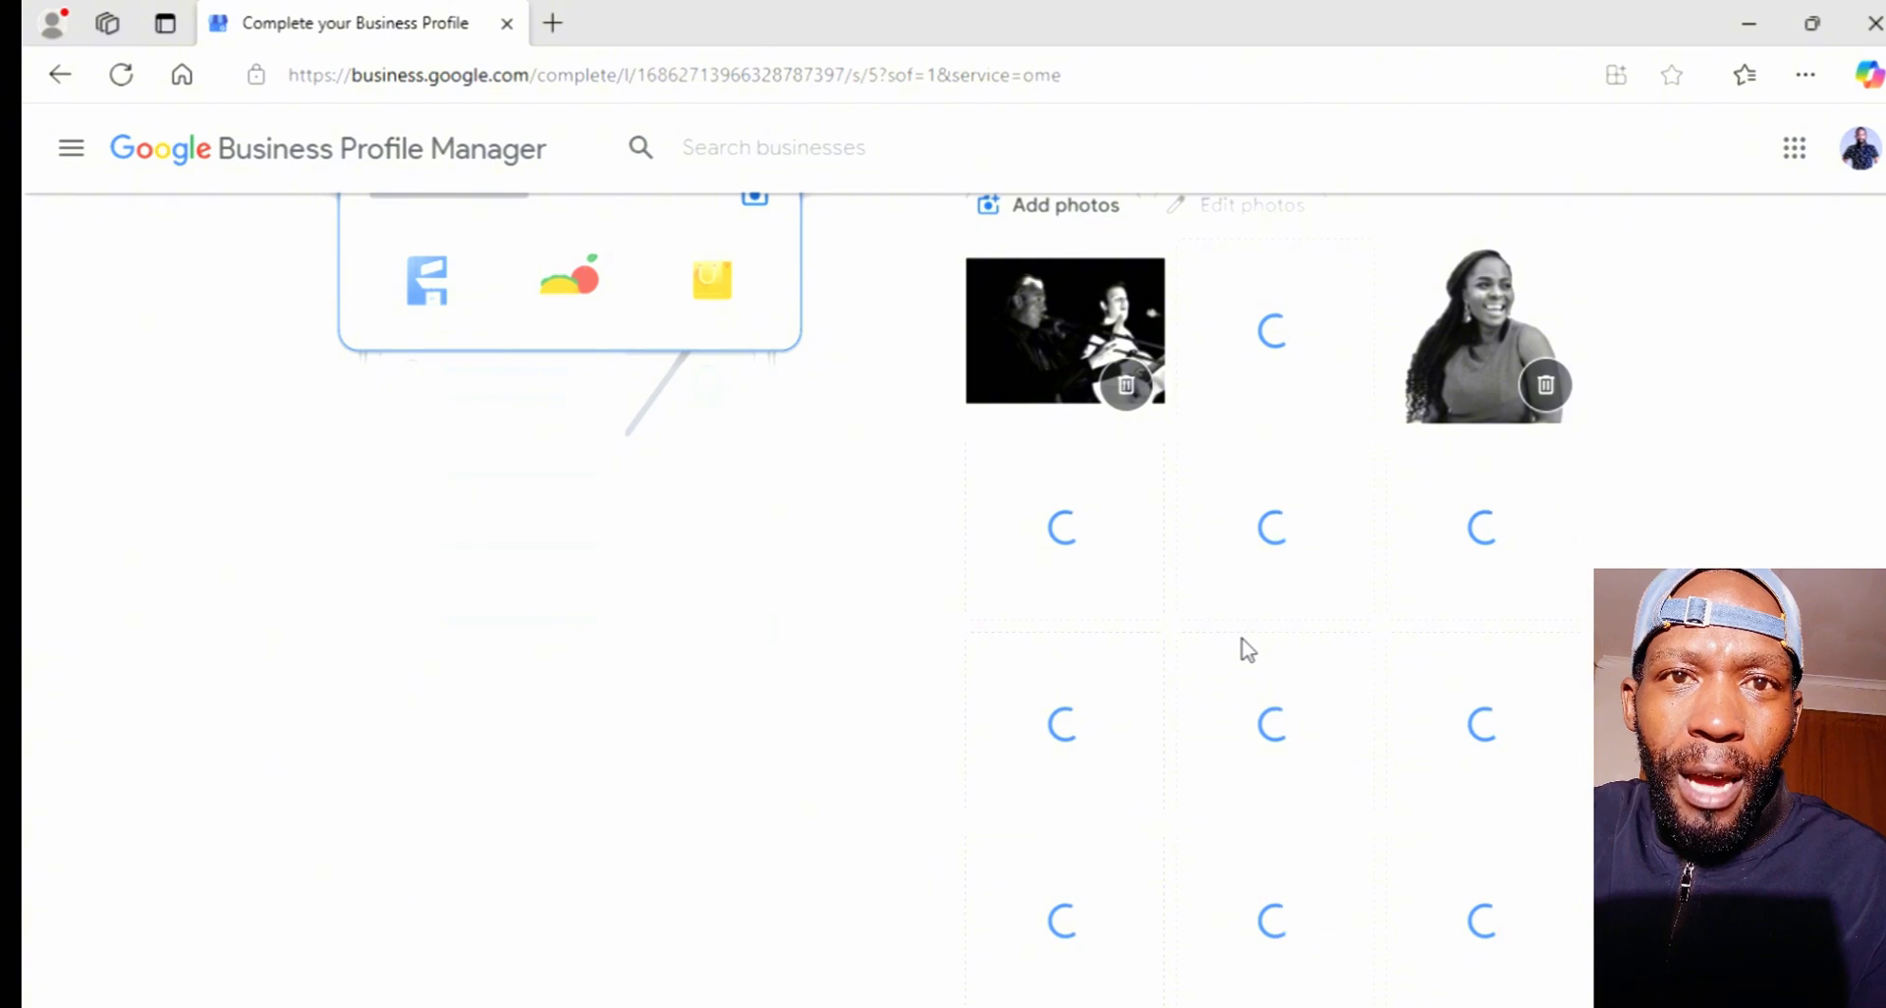
scroll(1735, 337, "down", 3)
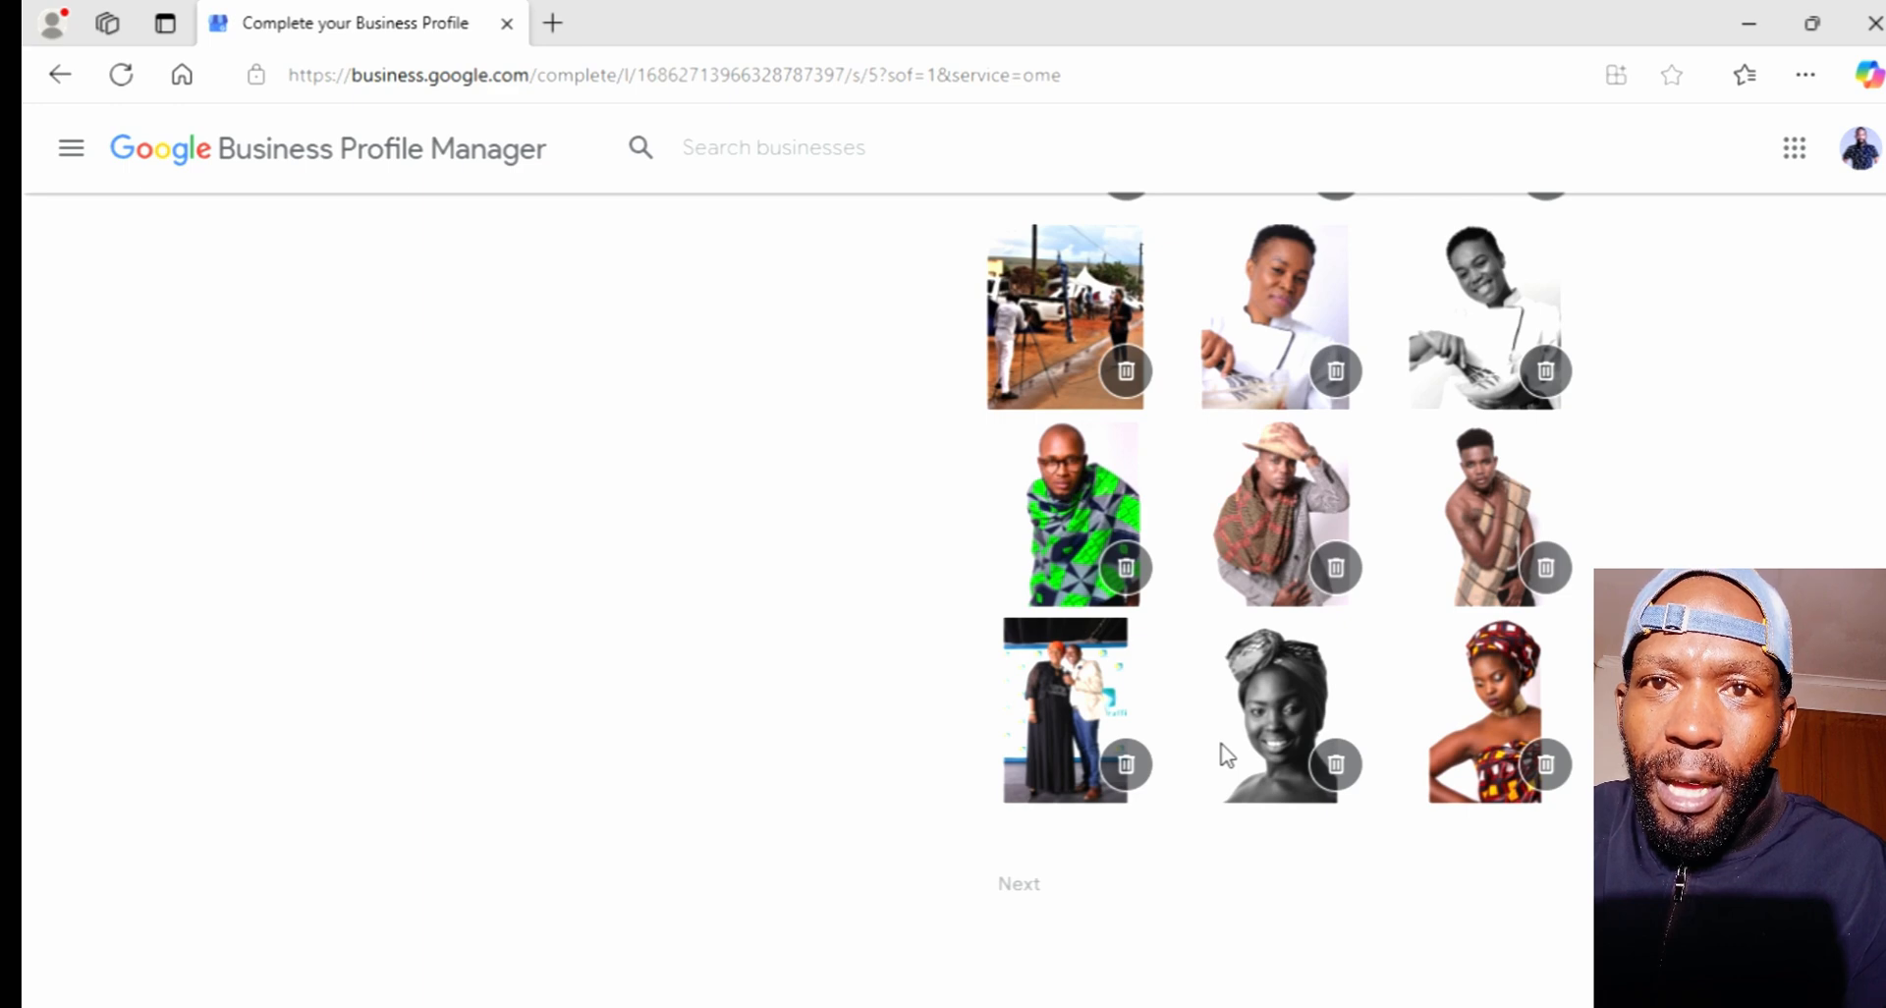
scroll(1226, 754, "up", 2)
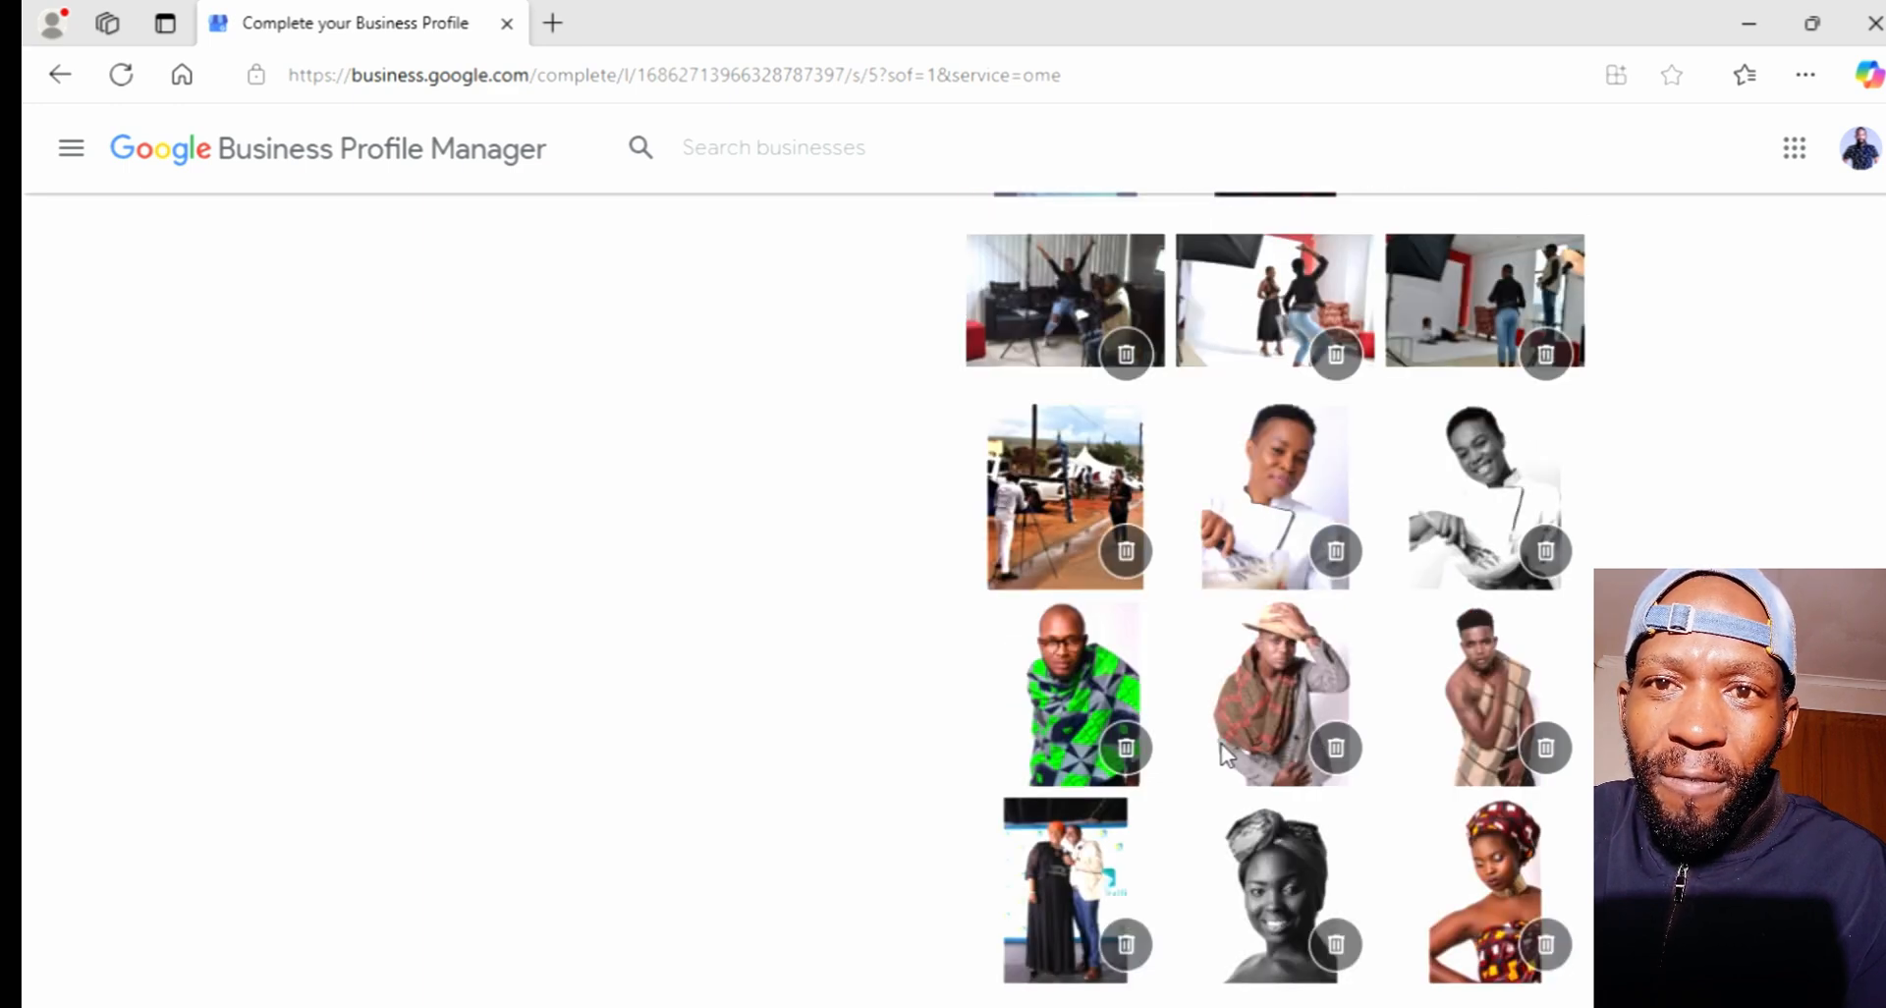
scroll(1223, 752, "up", 10)
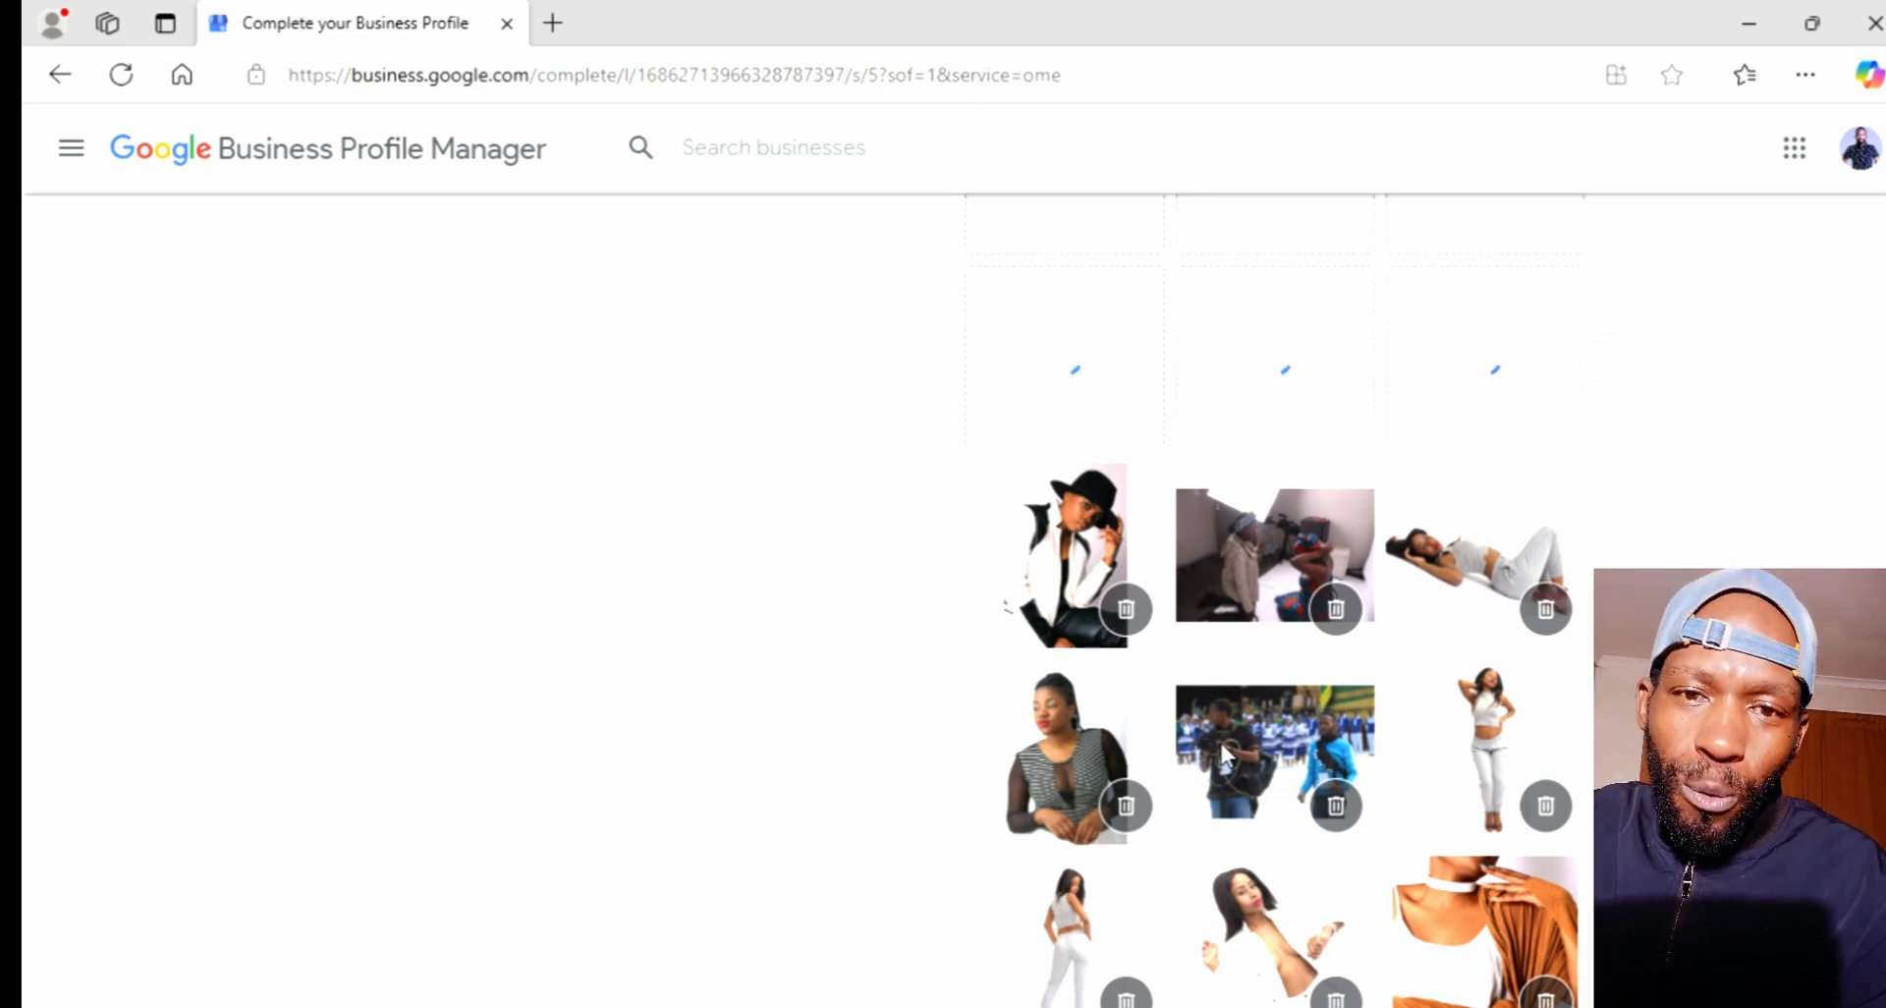
scroll(1218, 738, "up", 3)
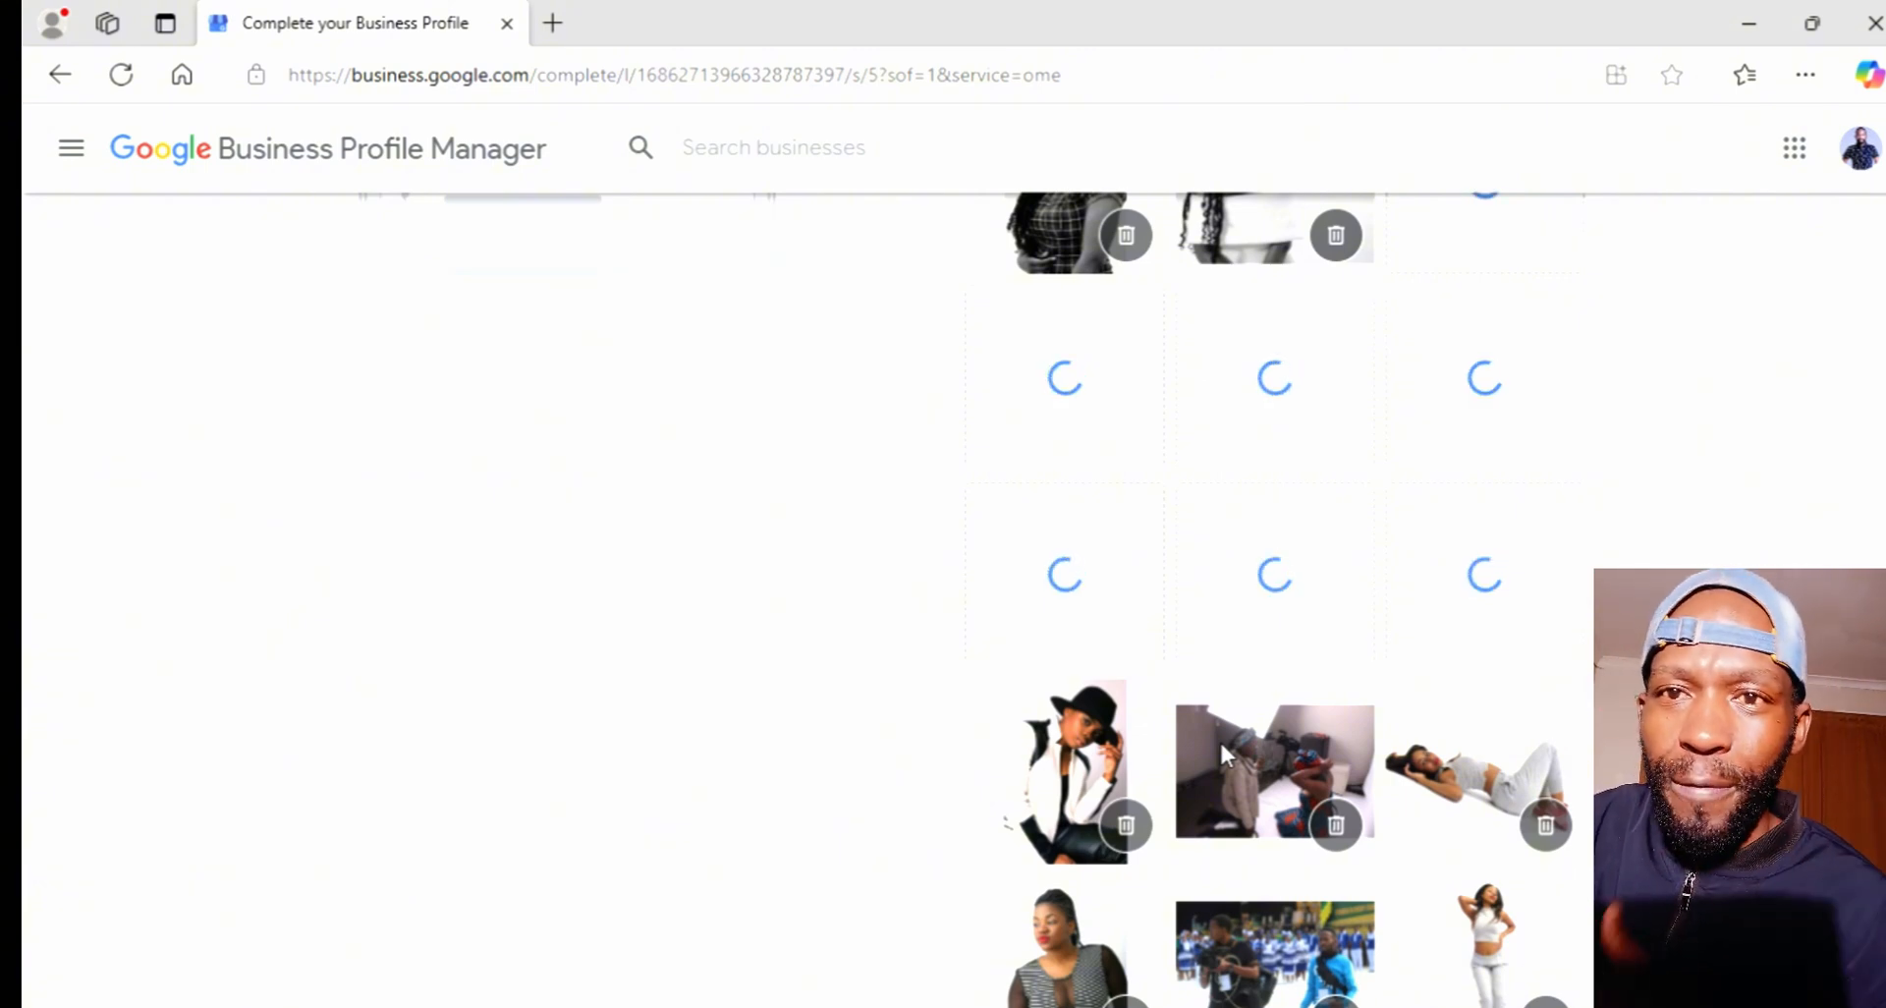
scroll(1221, 752, "up", 3)
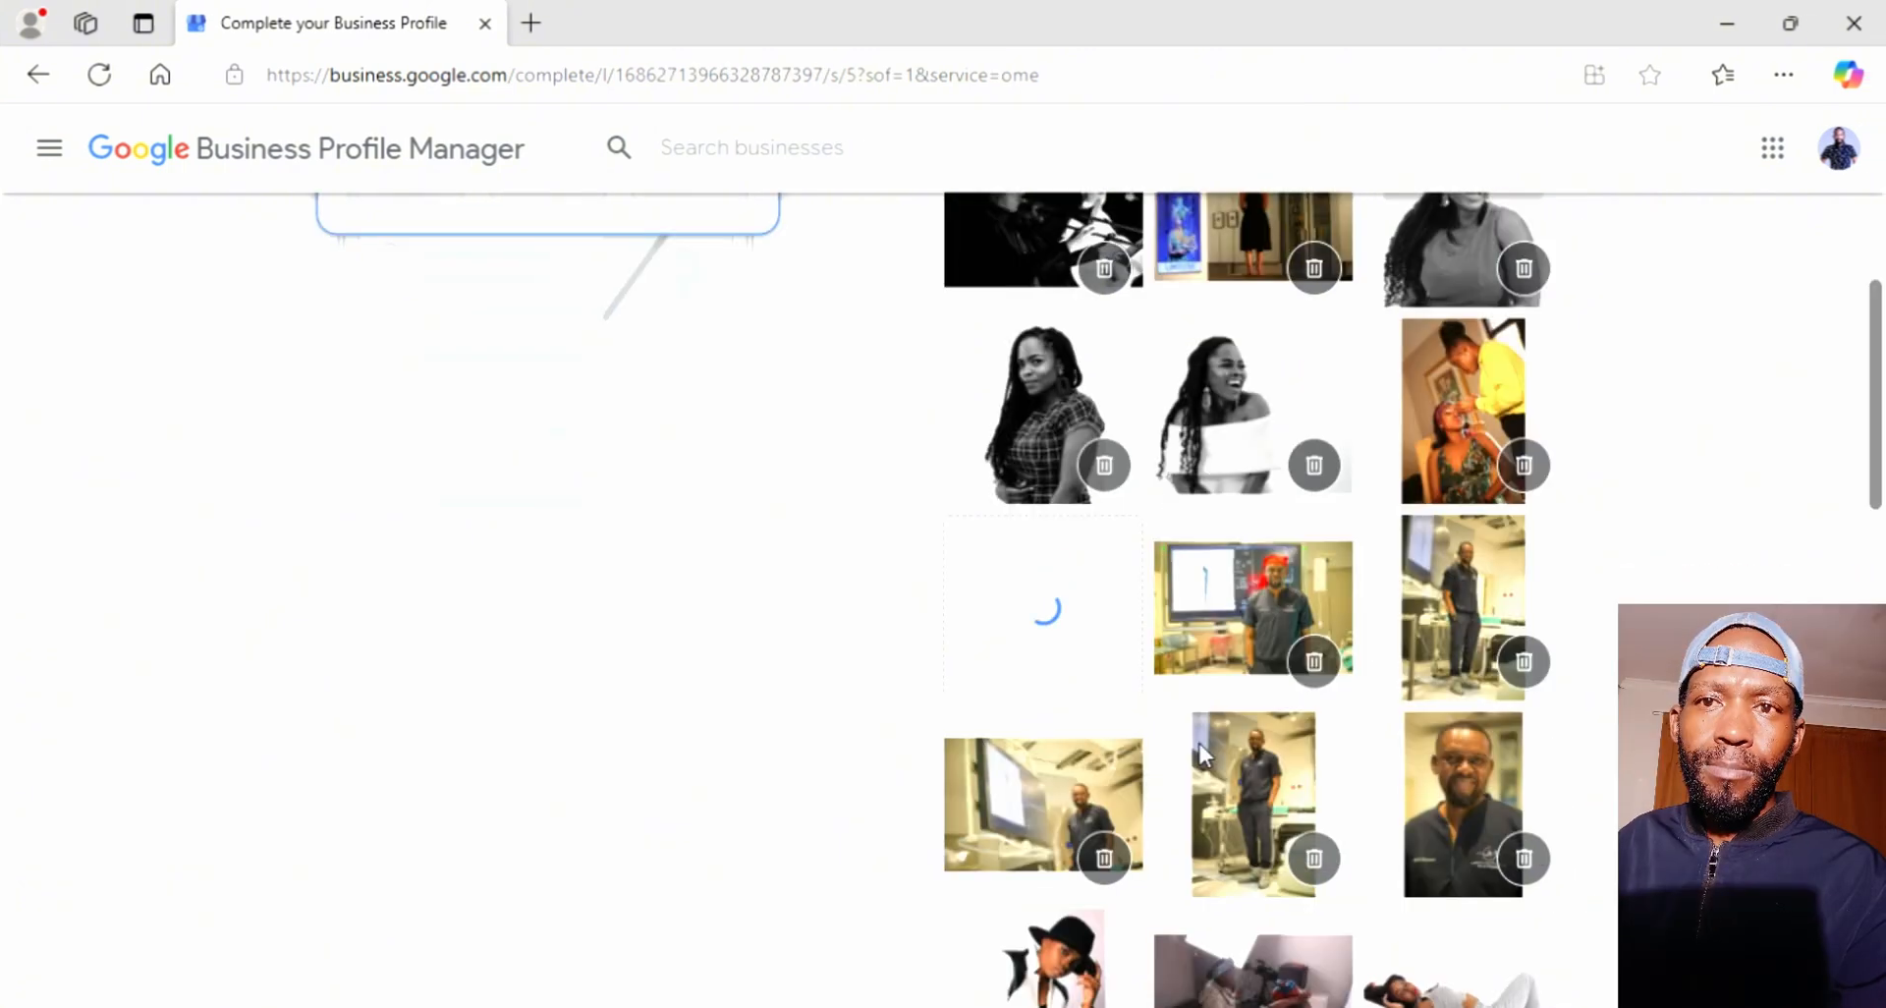
scroll(1203, 754, "up", 5)
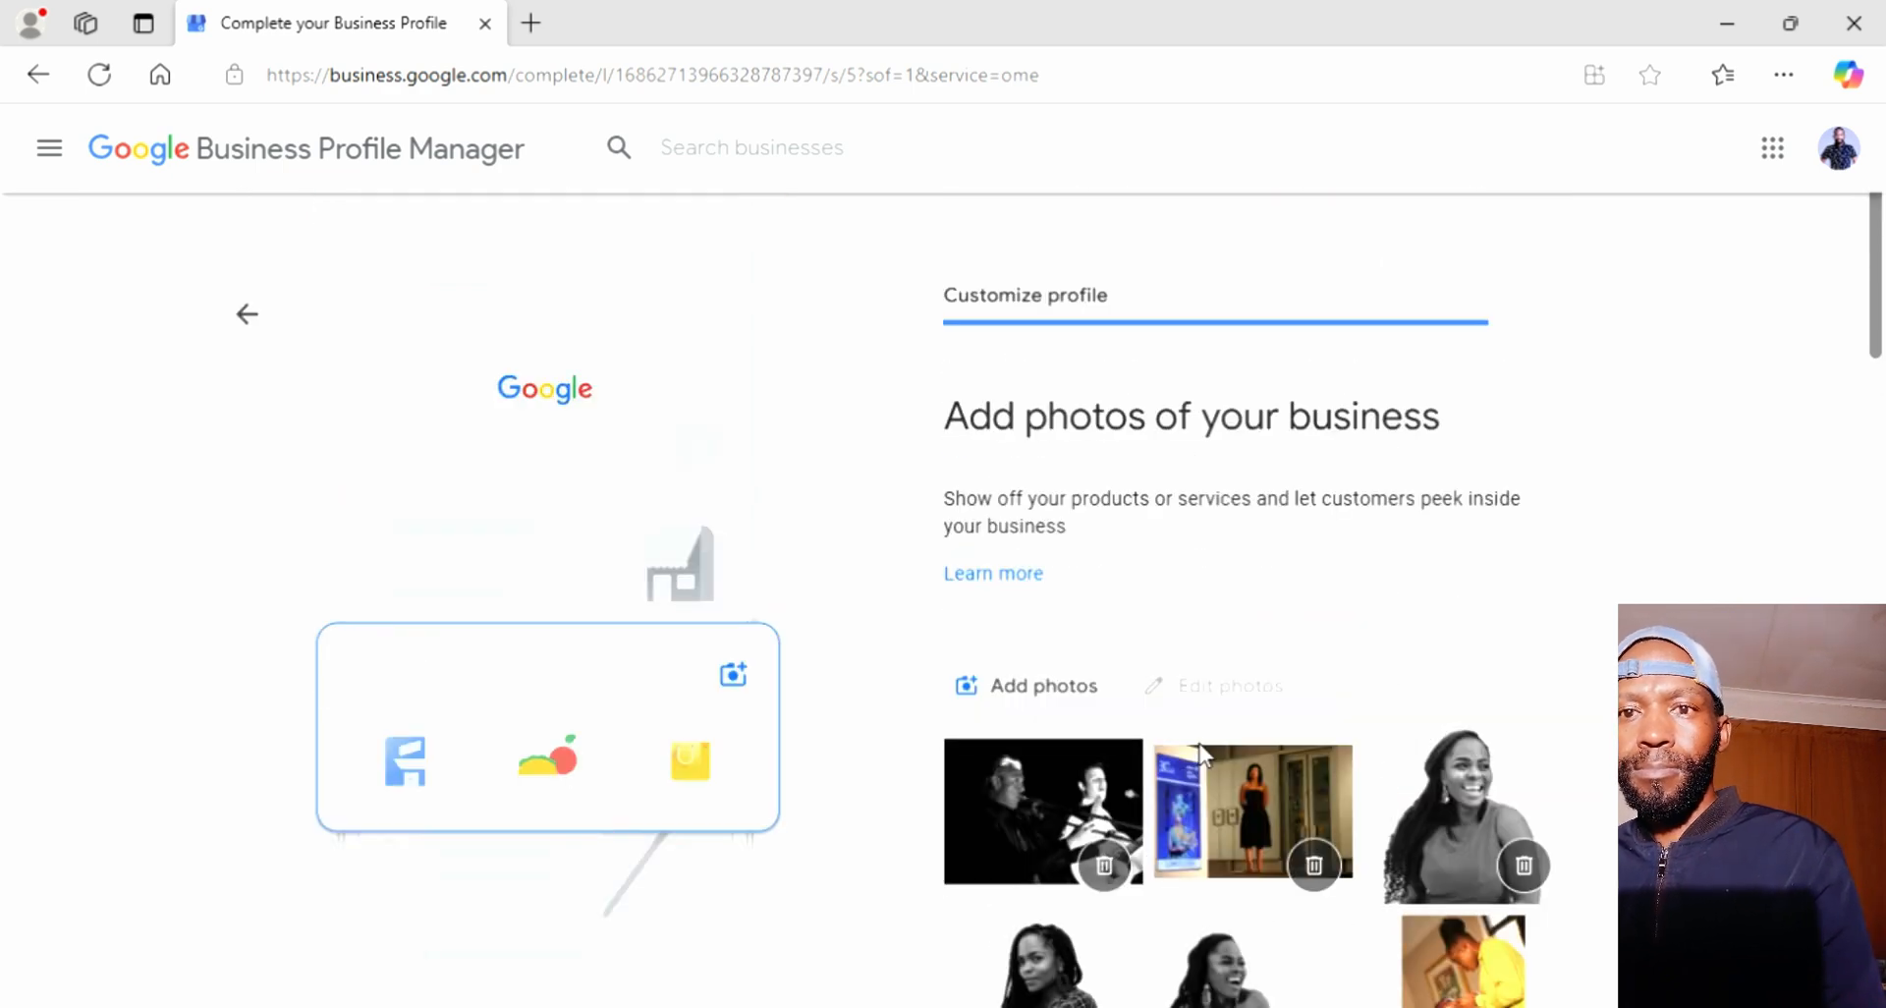
scroll(1200, 748, "down", 5)
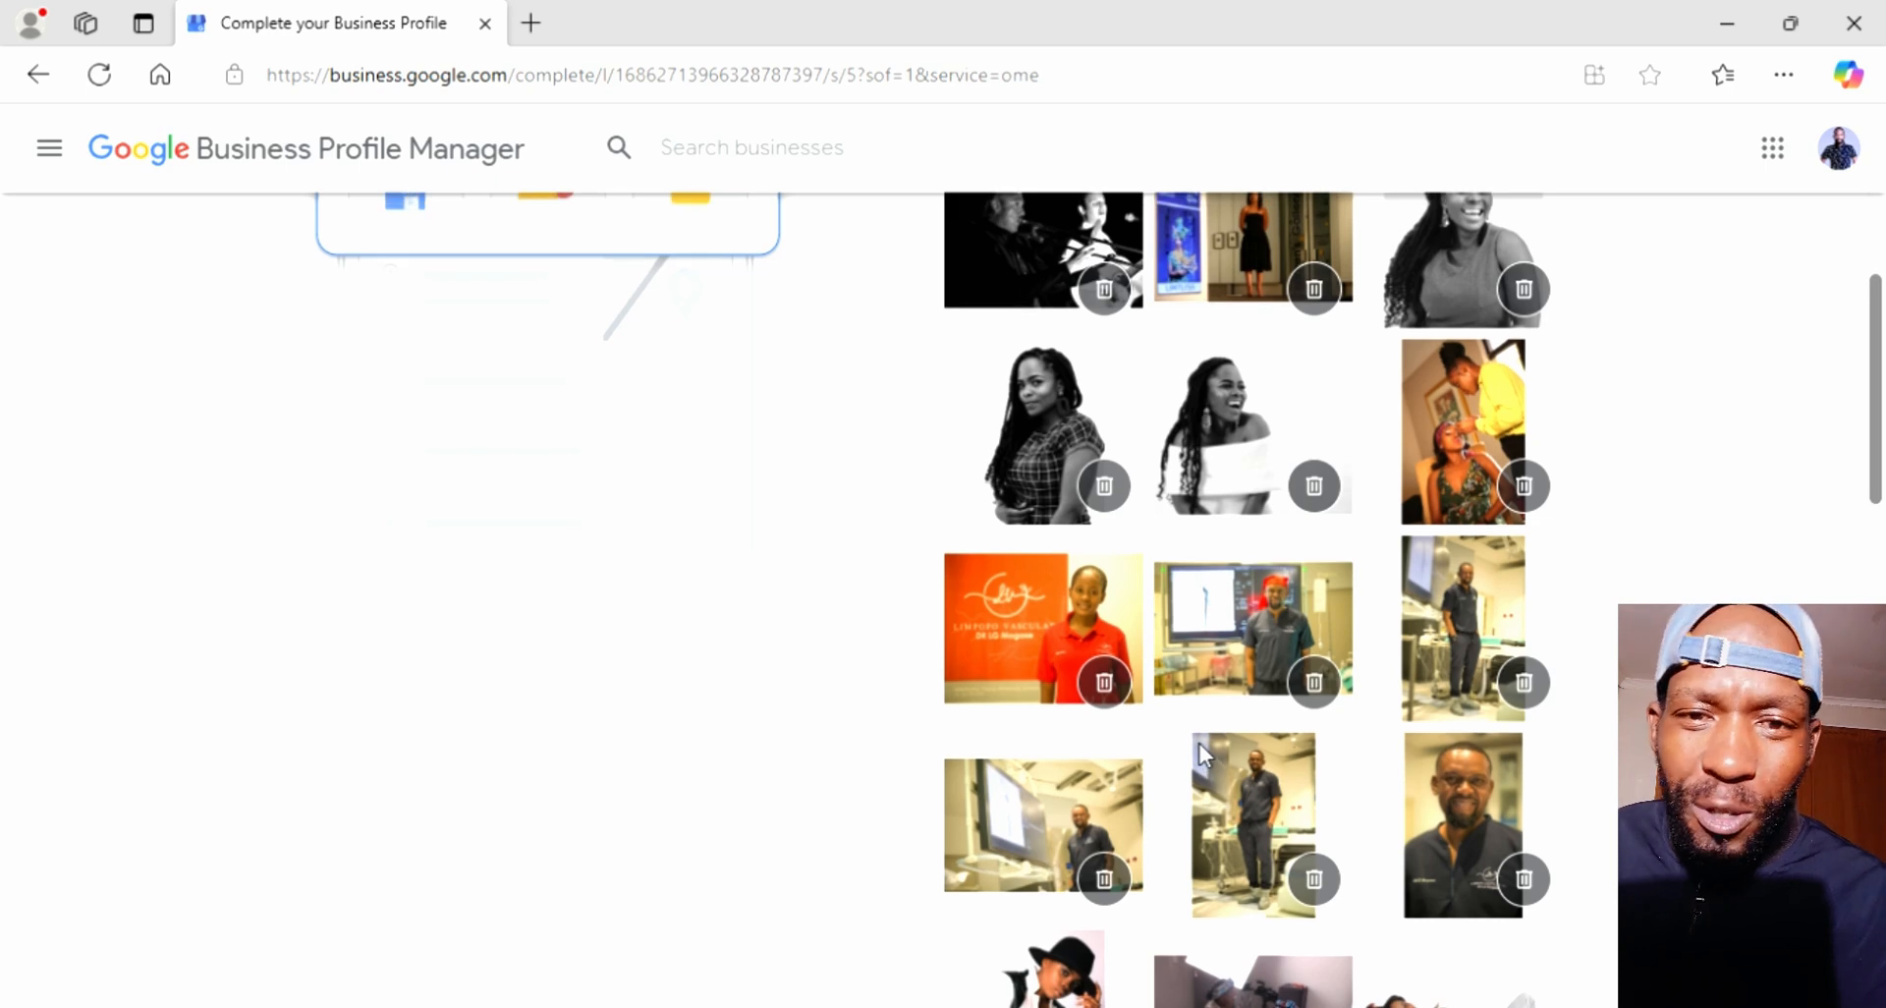
scroll(1203, 757, "up", 5)
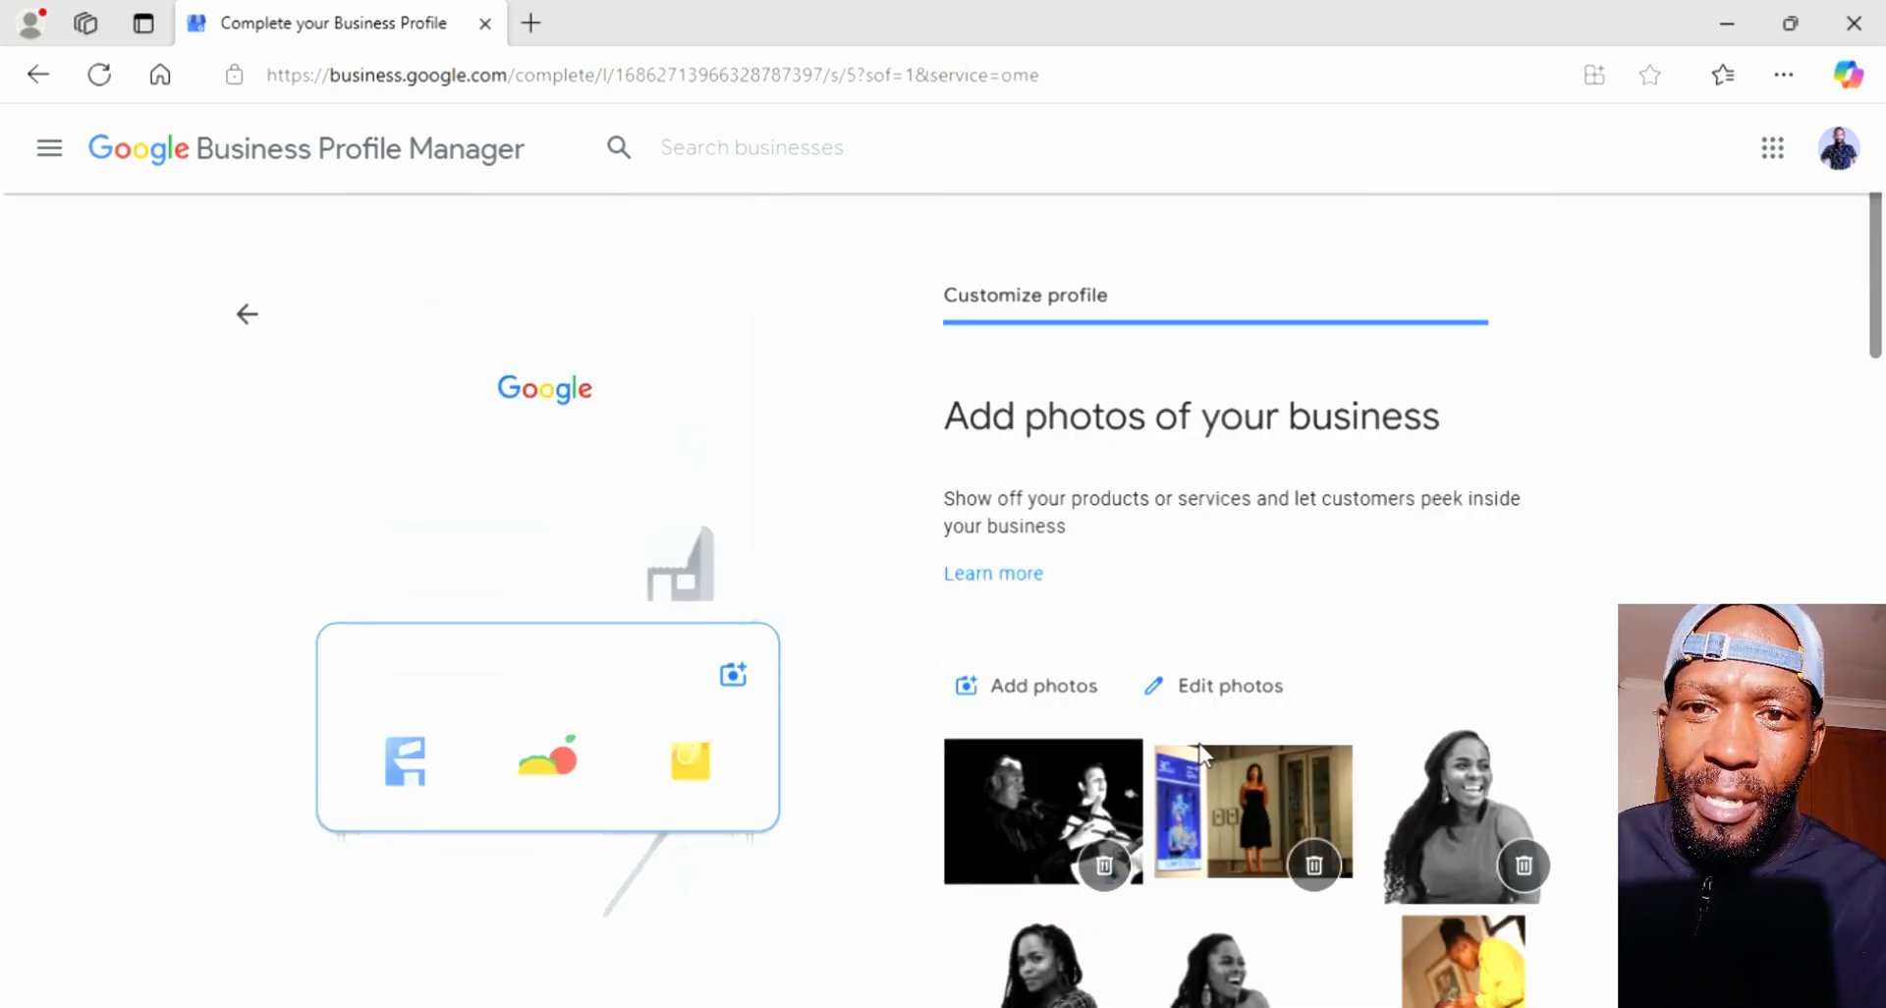
scroll(1201, 751, "down", 3)
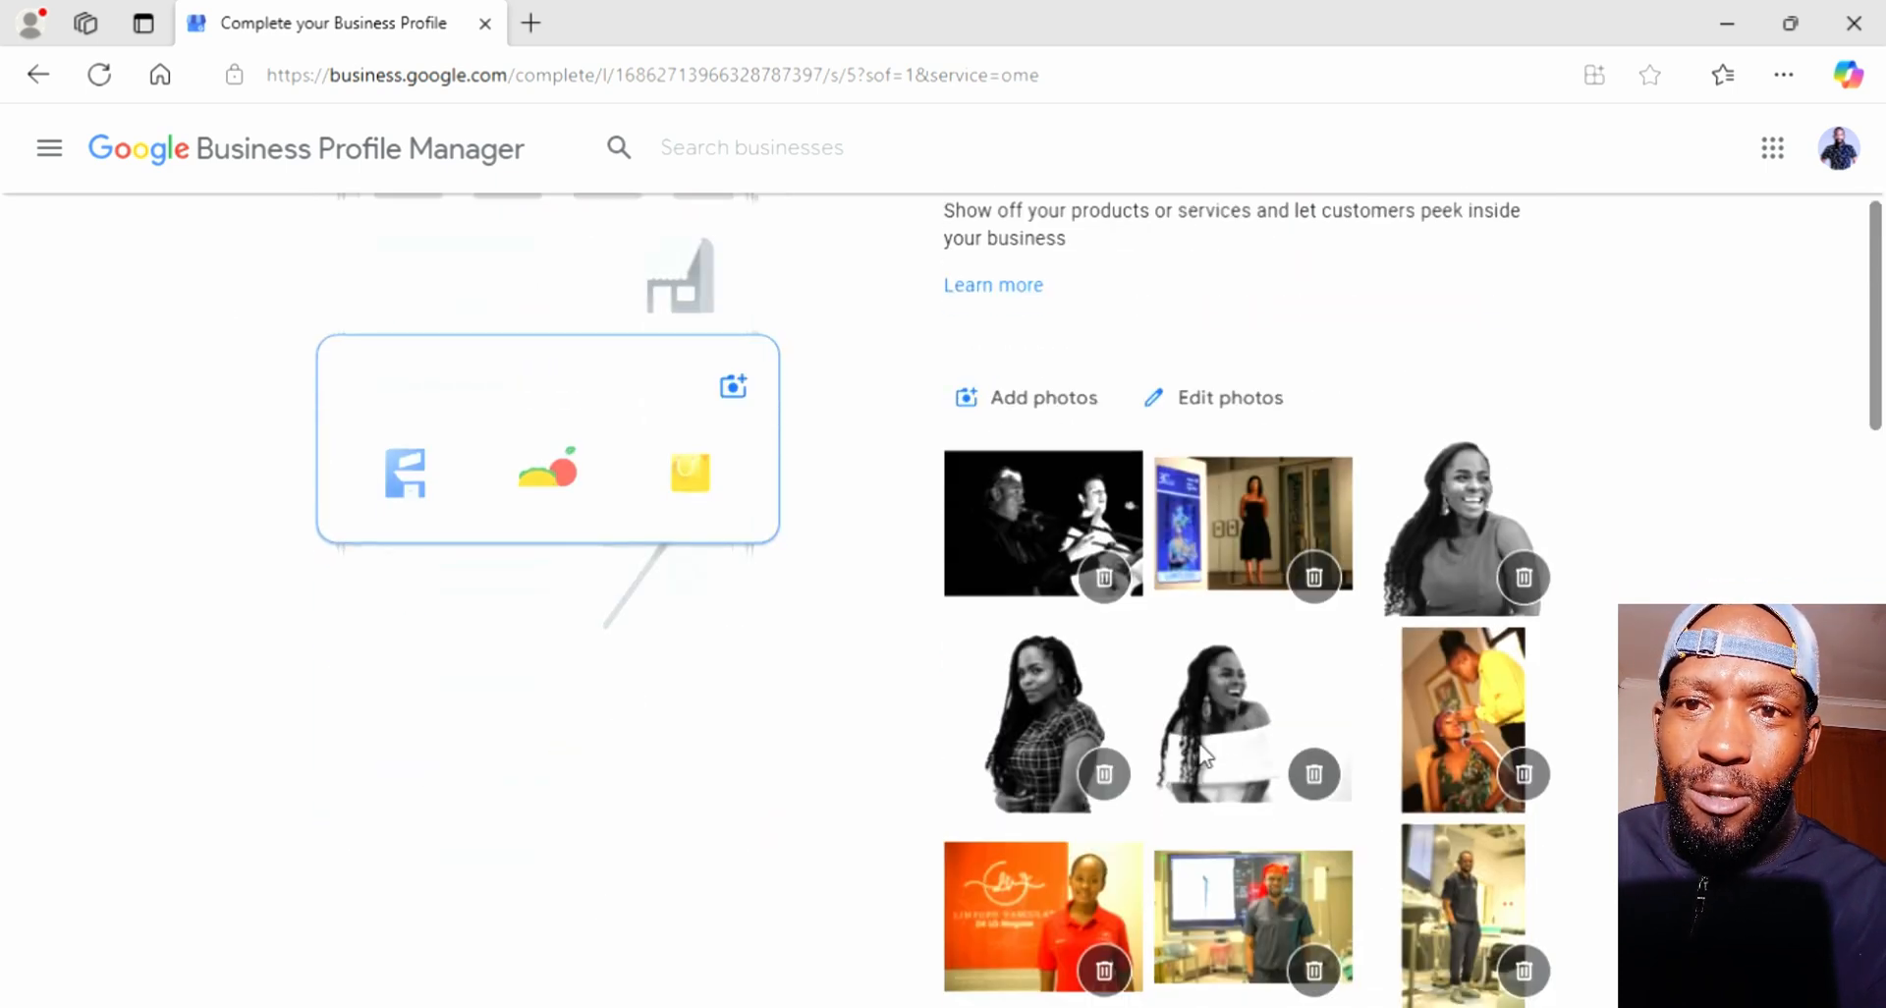
scroll(1202, 755, "down", 5)
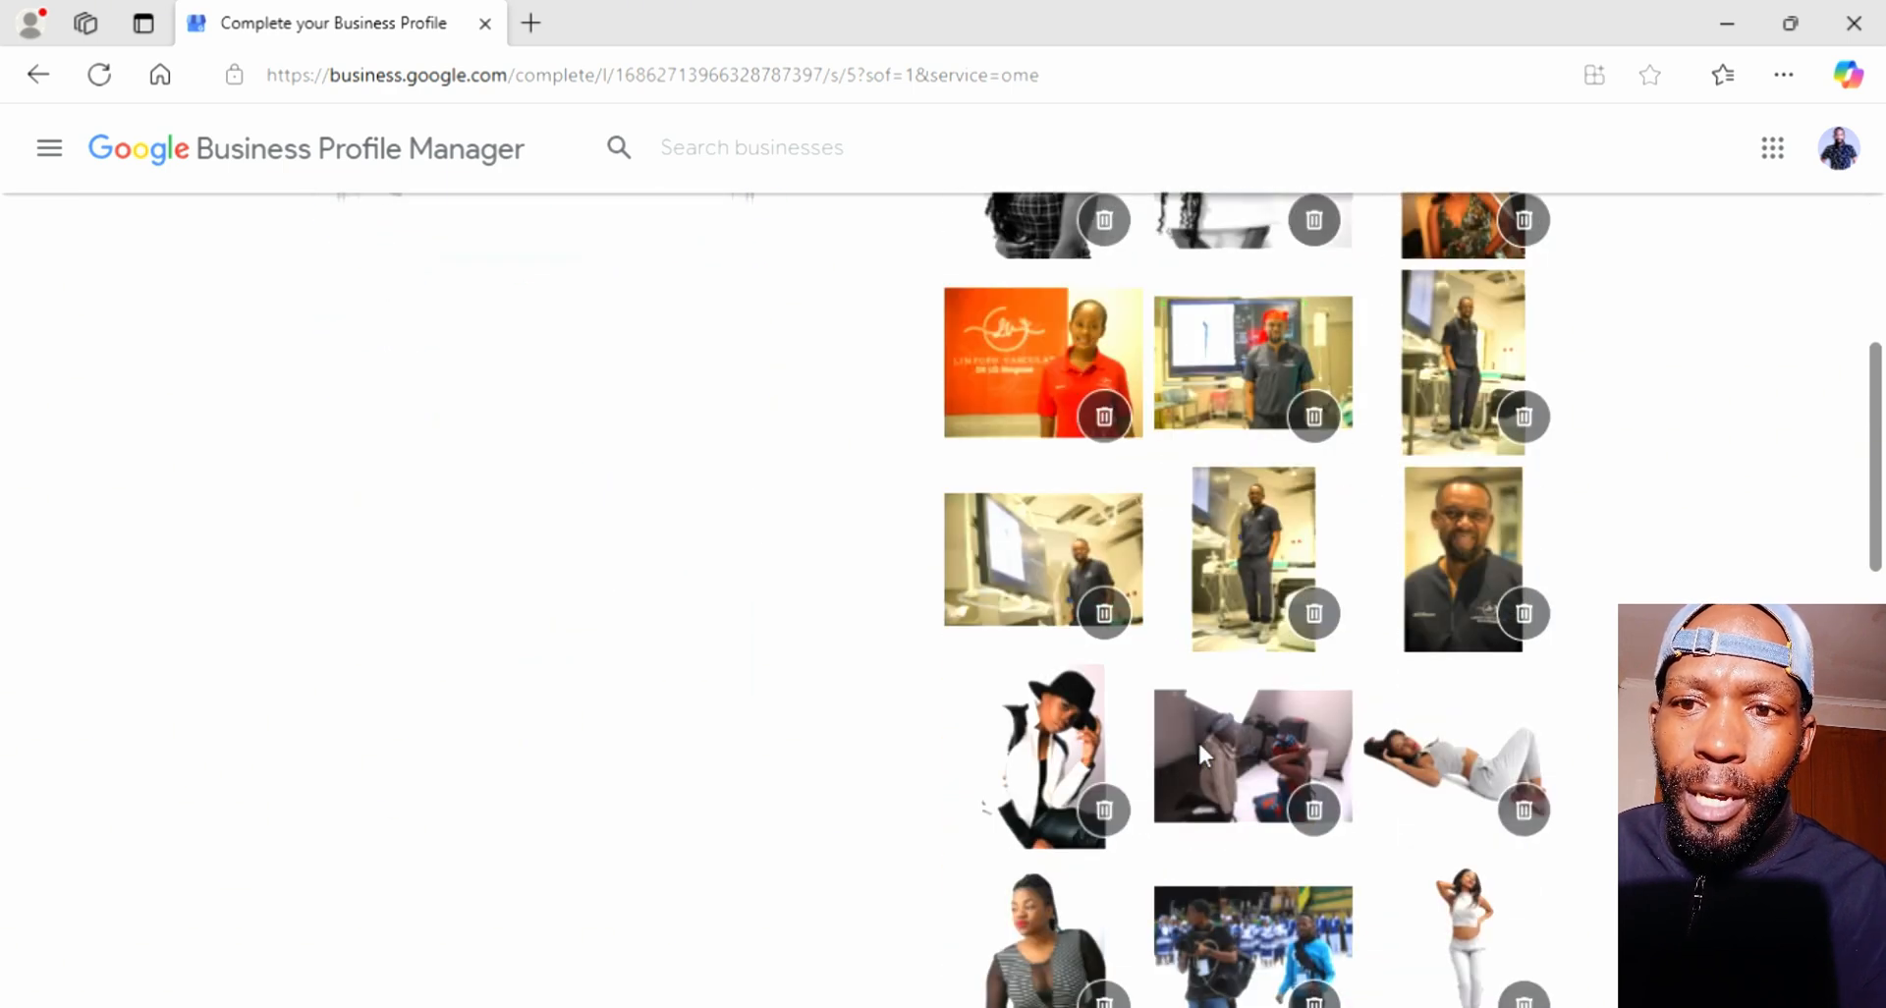
scroll(1200, 752, "down", 1)
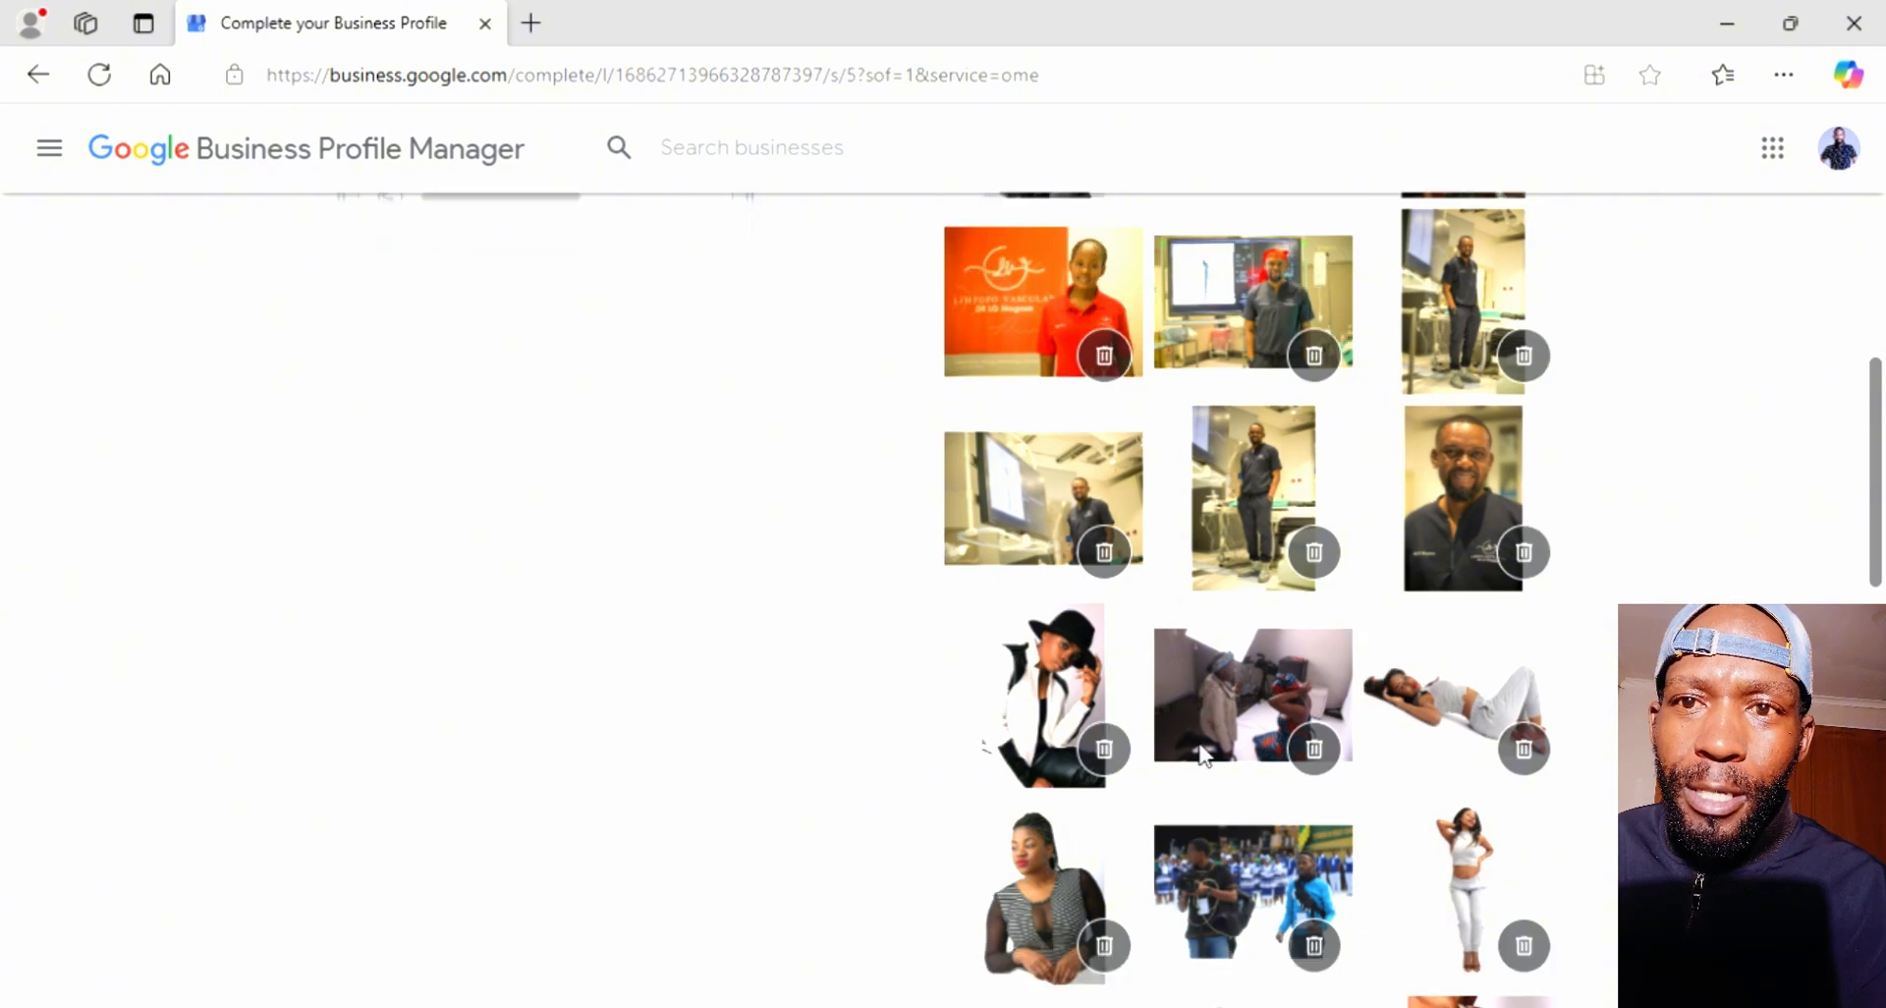
scroll(1205, 756, "down", 5)
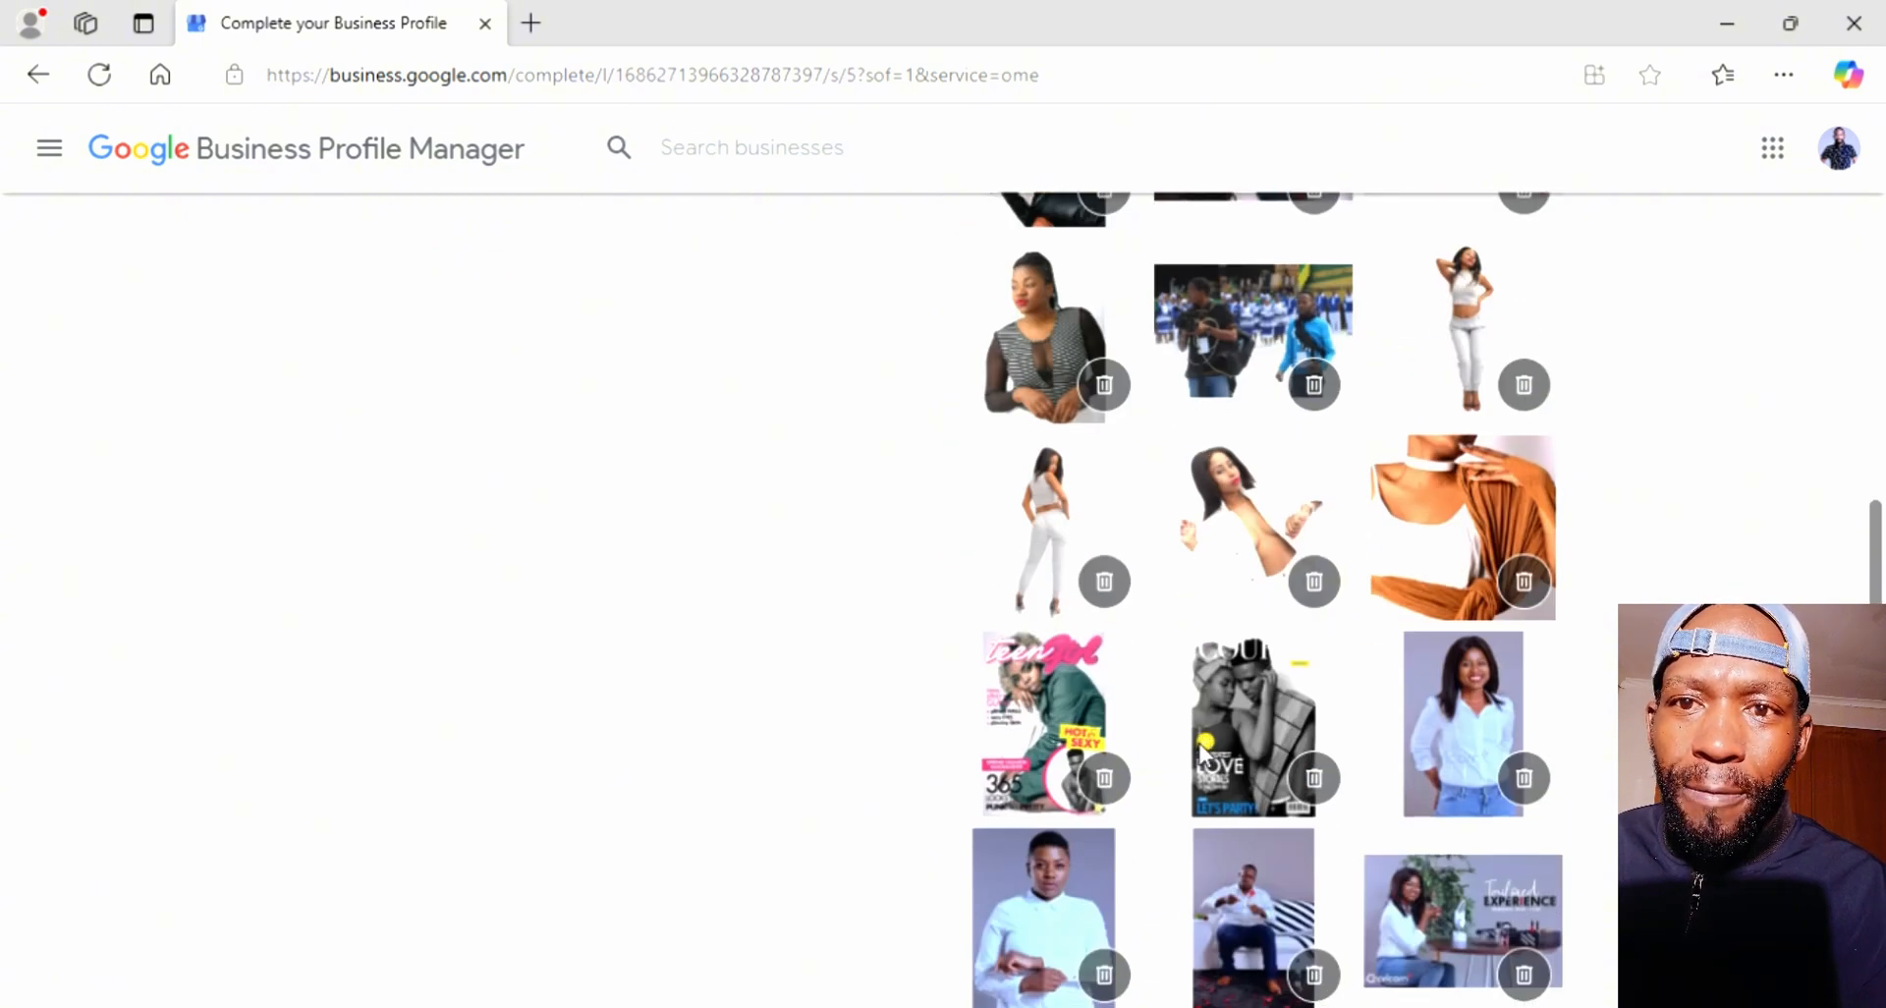
scroll(1204, 753, "down", 1)
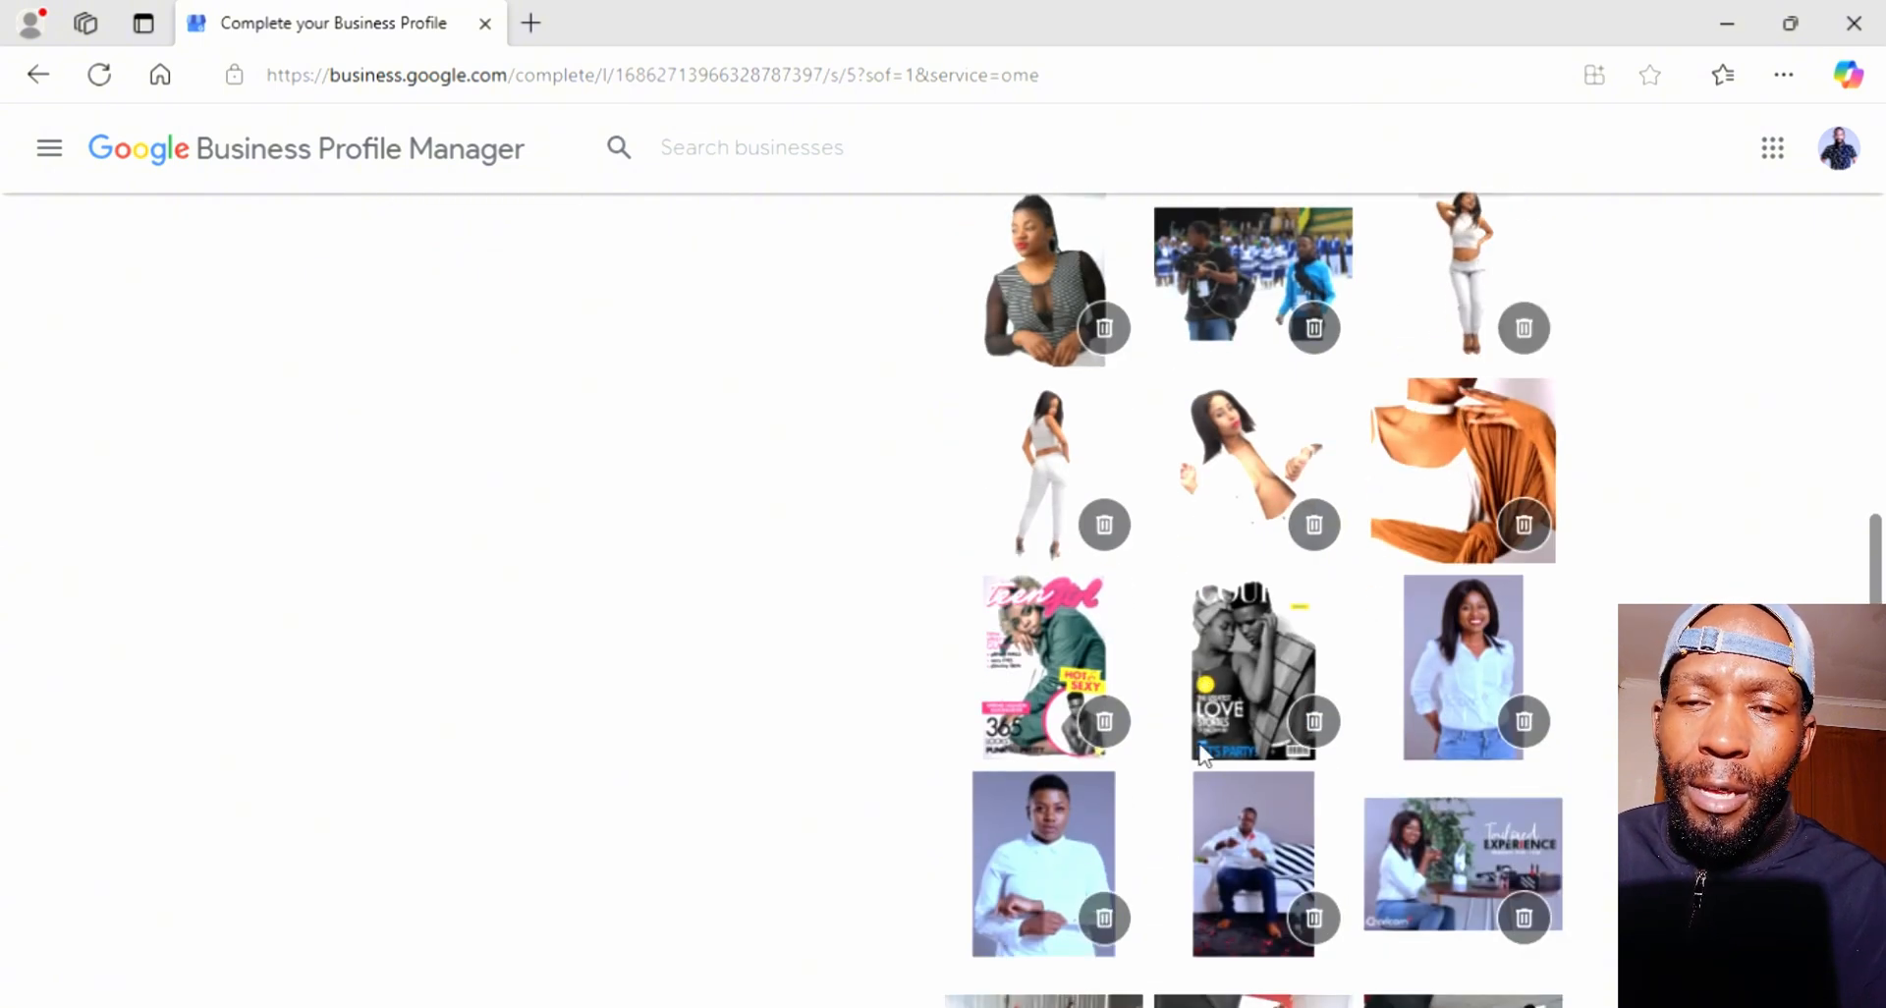
scroll(1205, 756, "down", 7)
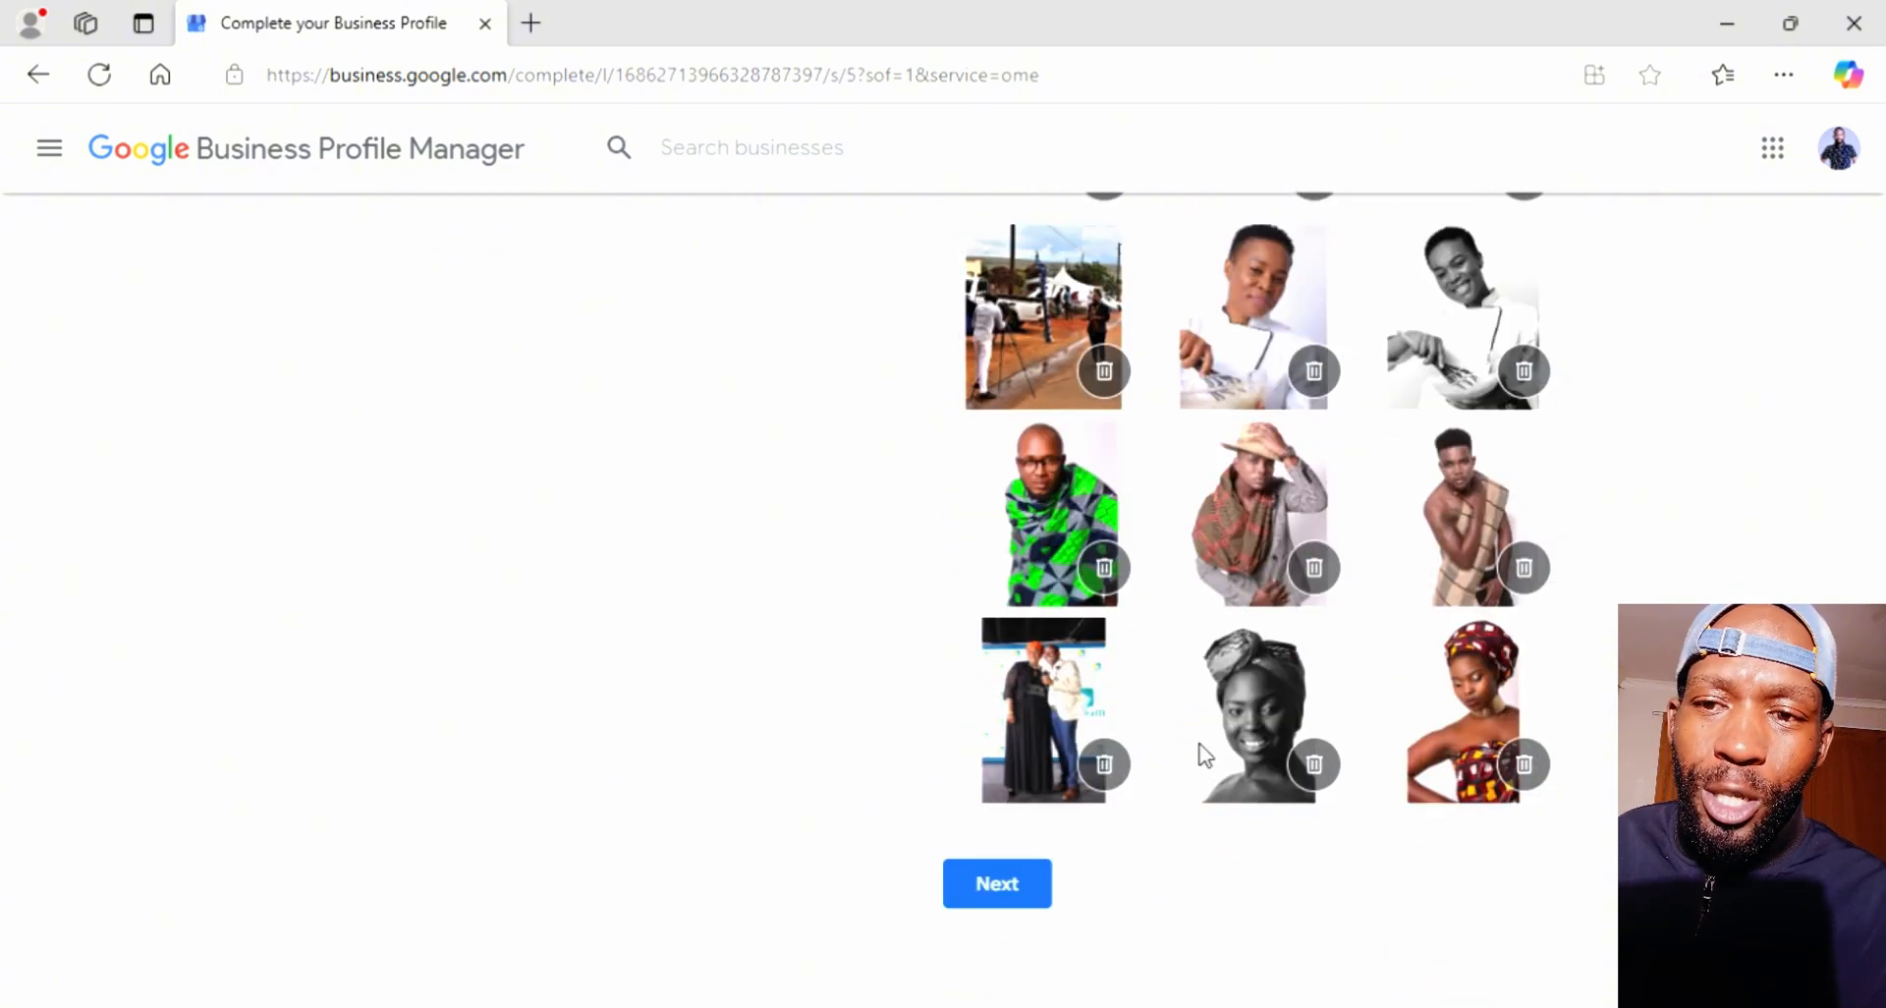
Finish the photos step and skip the R 6,000 advertising credit offer
left_click(1011, 892)
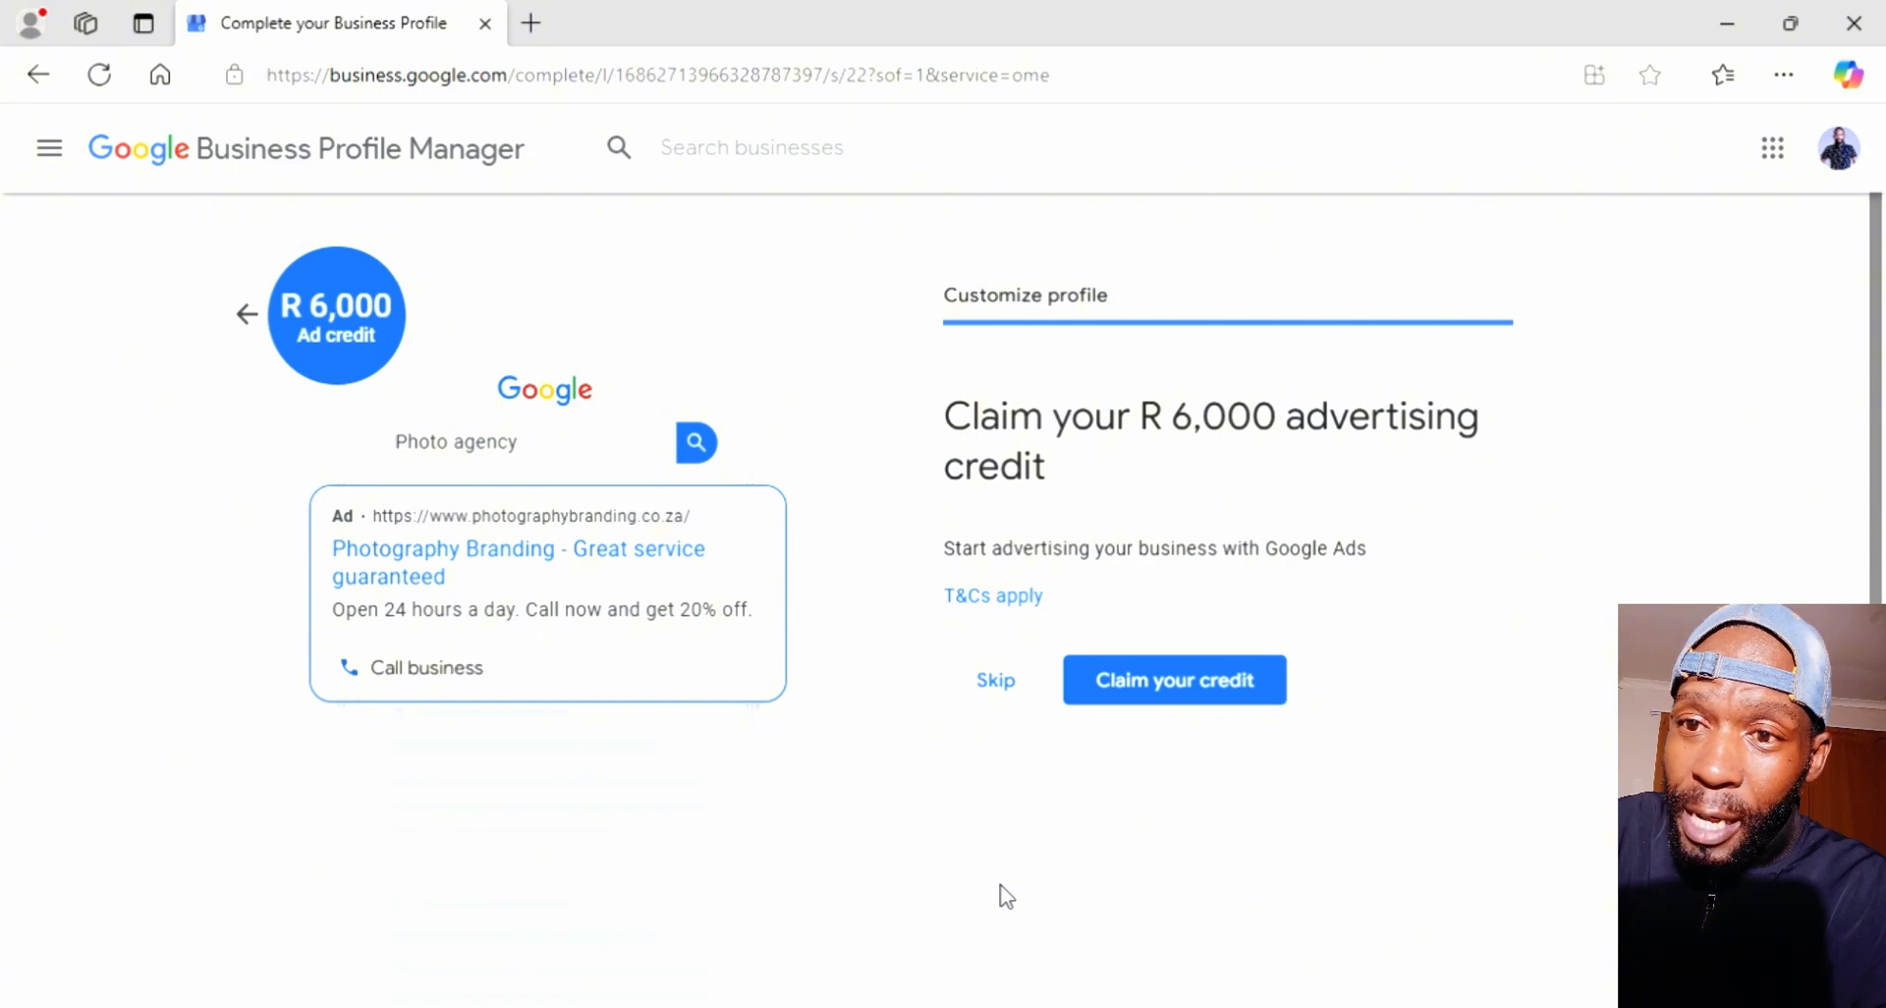
left_click(1008, 704)
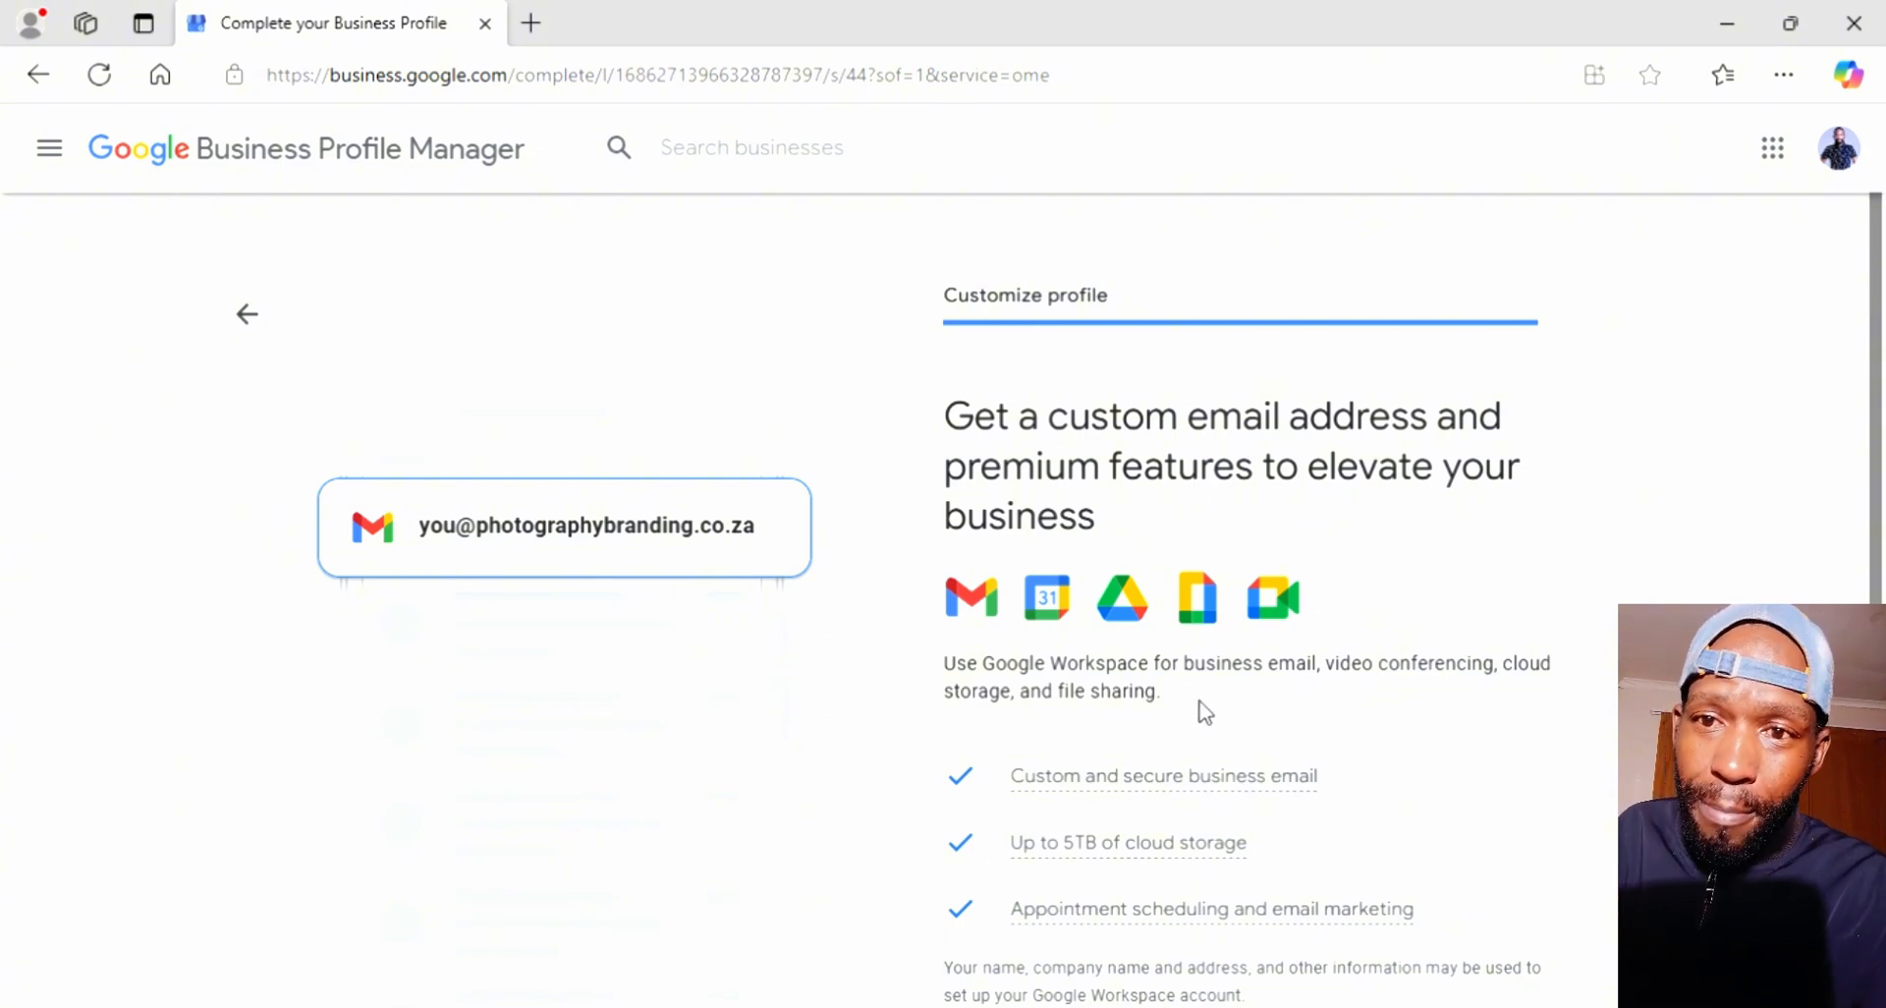
scroll(1205, 712, "down", 3)
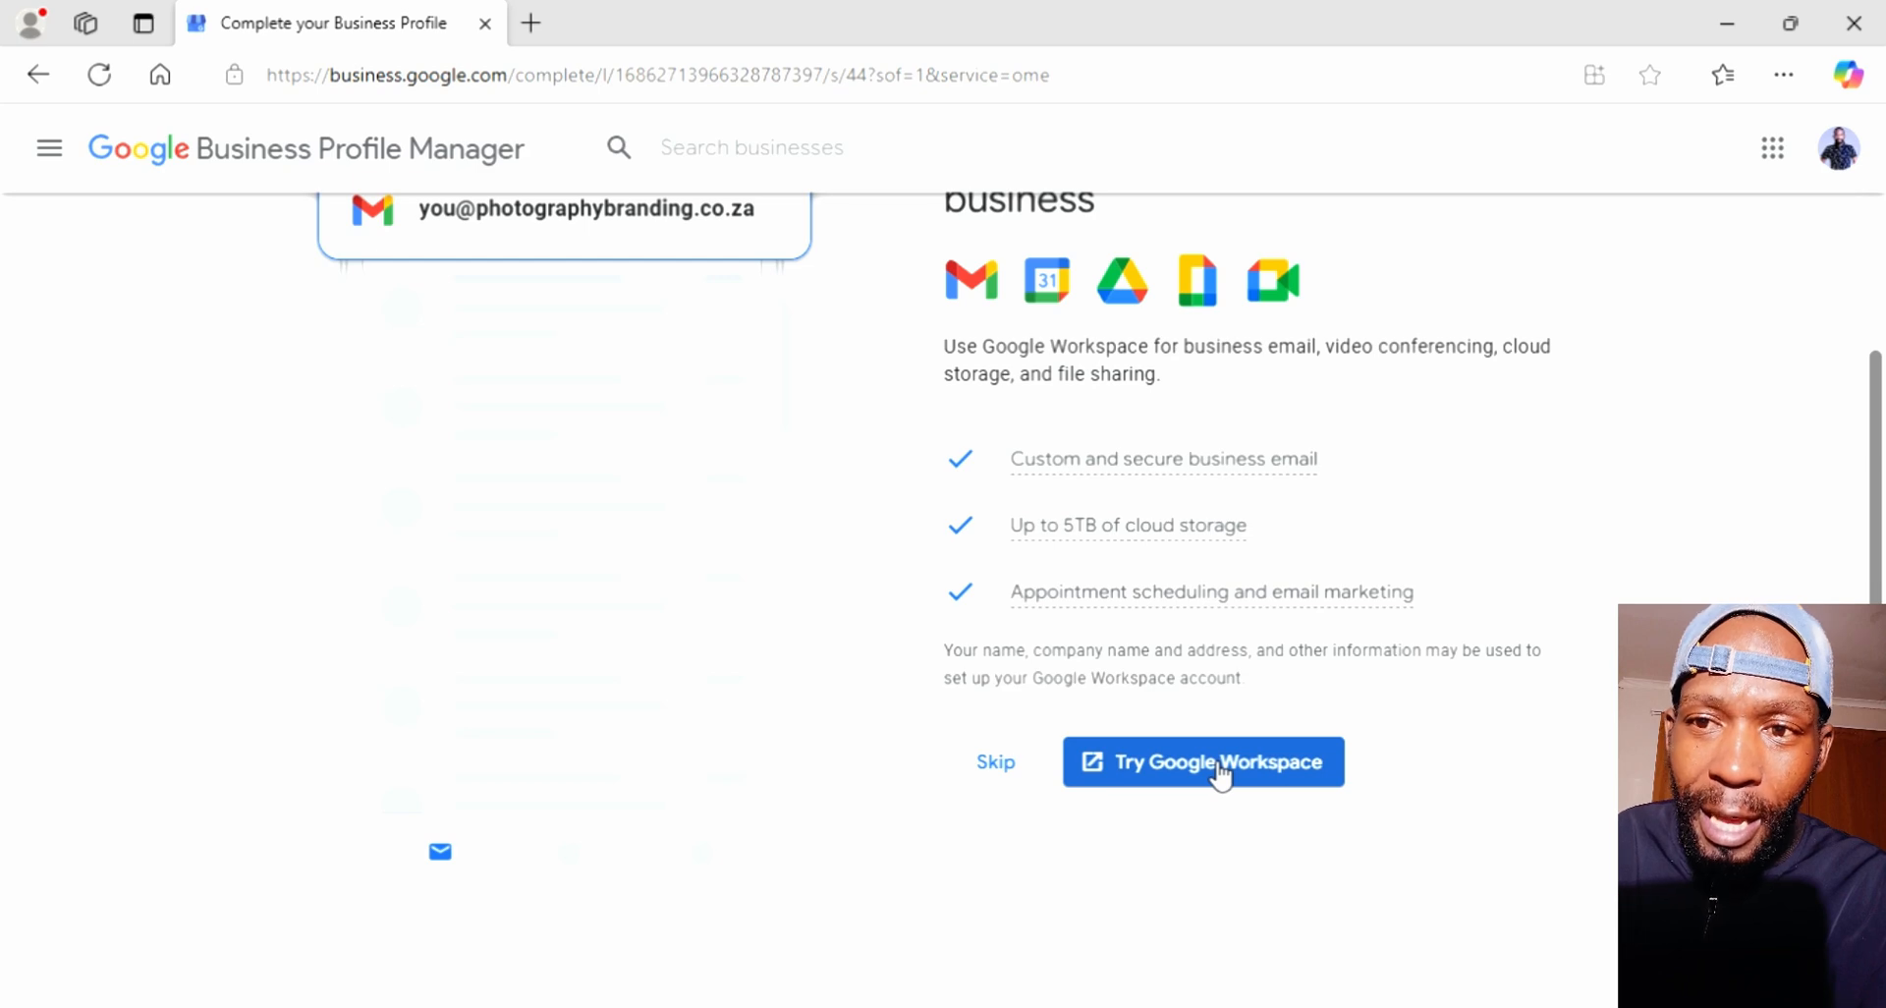
Skip the Google Workspace custom business email offer
left_click(1009, 776)
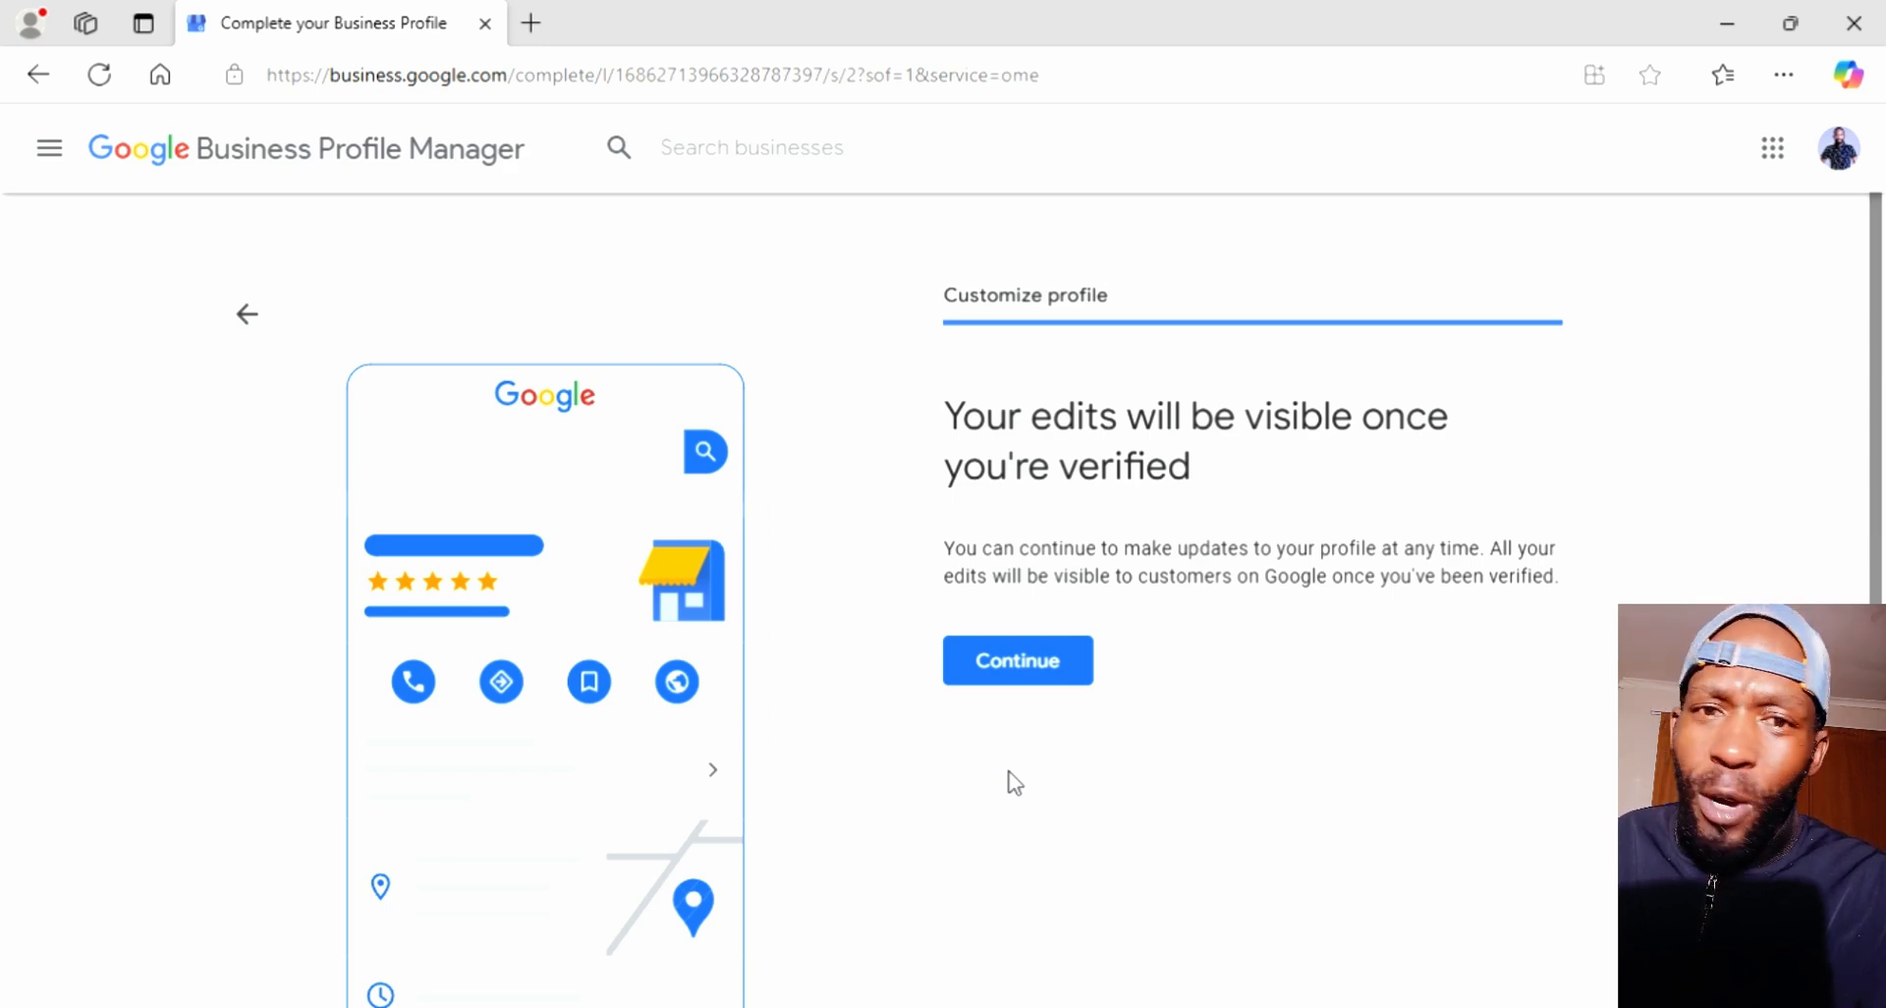
Finish setup and view the Photography Branding profile in 'my business' Search results
left_click(1021, 668)
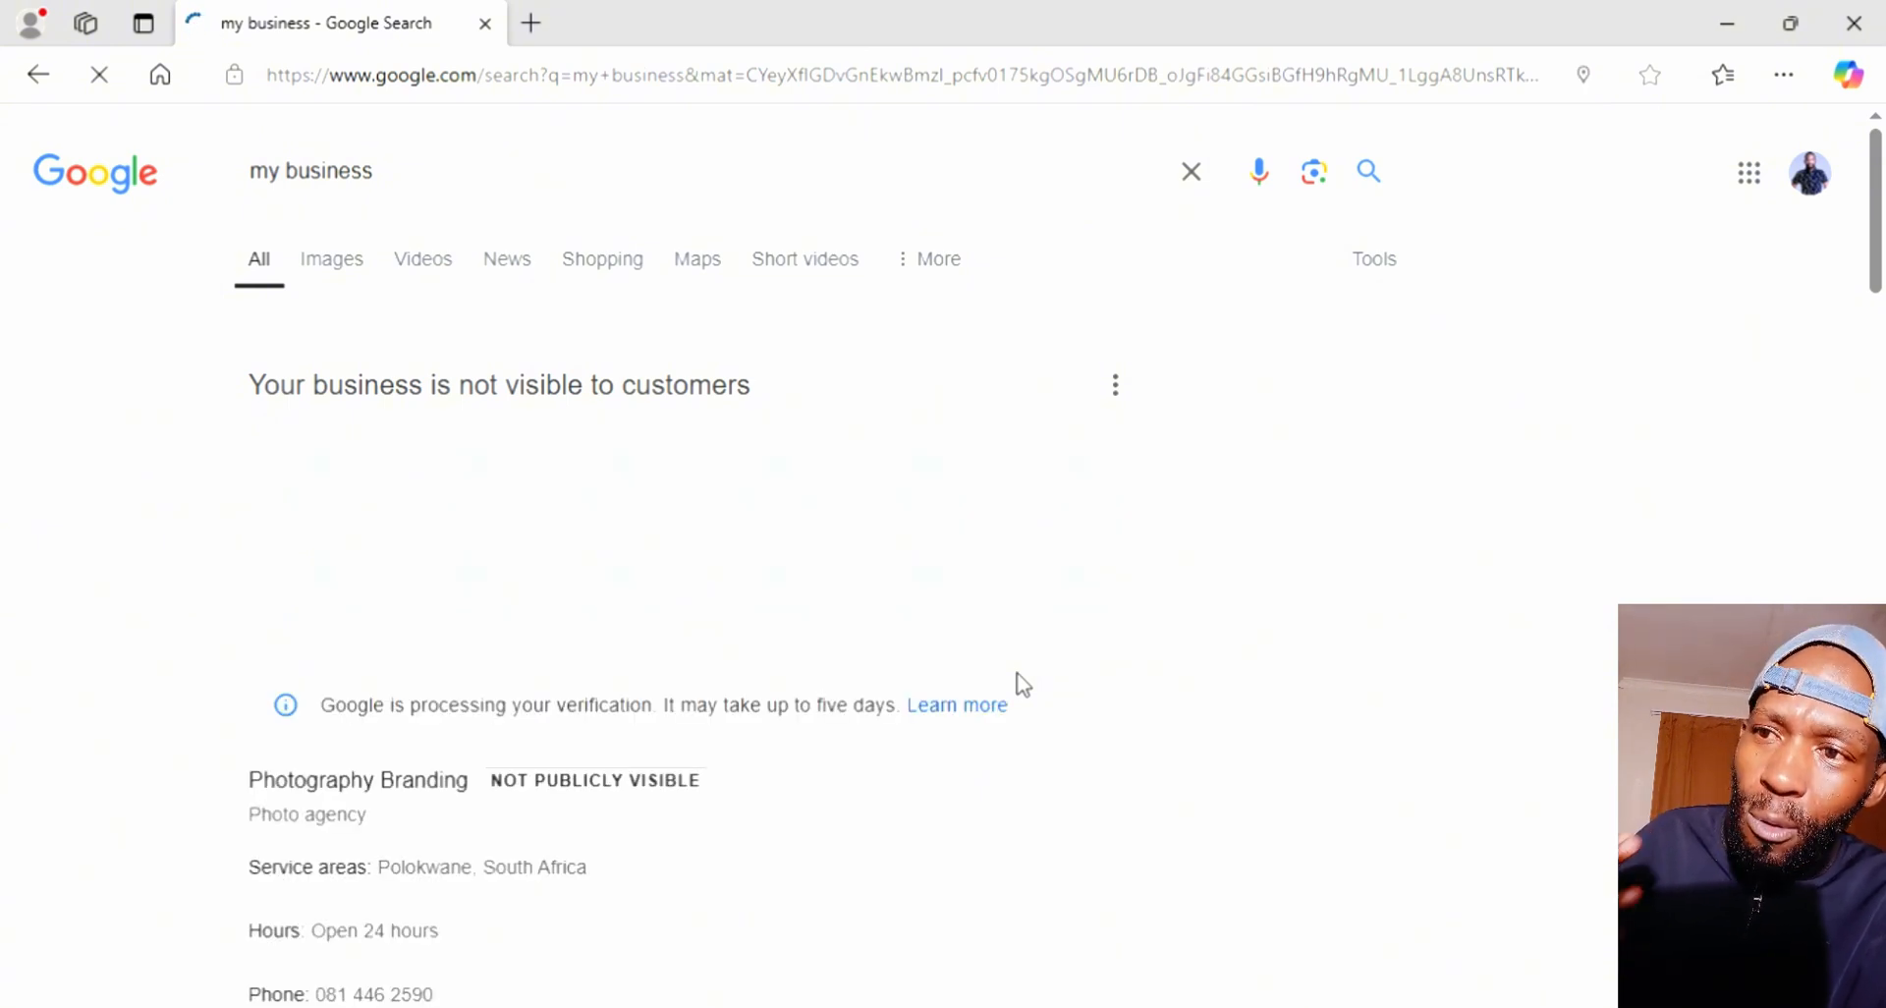
scroll(1022, 685, "down", 1)
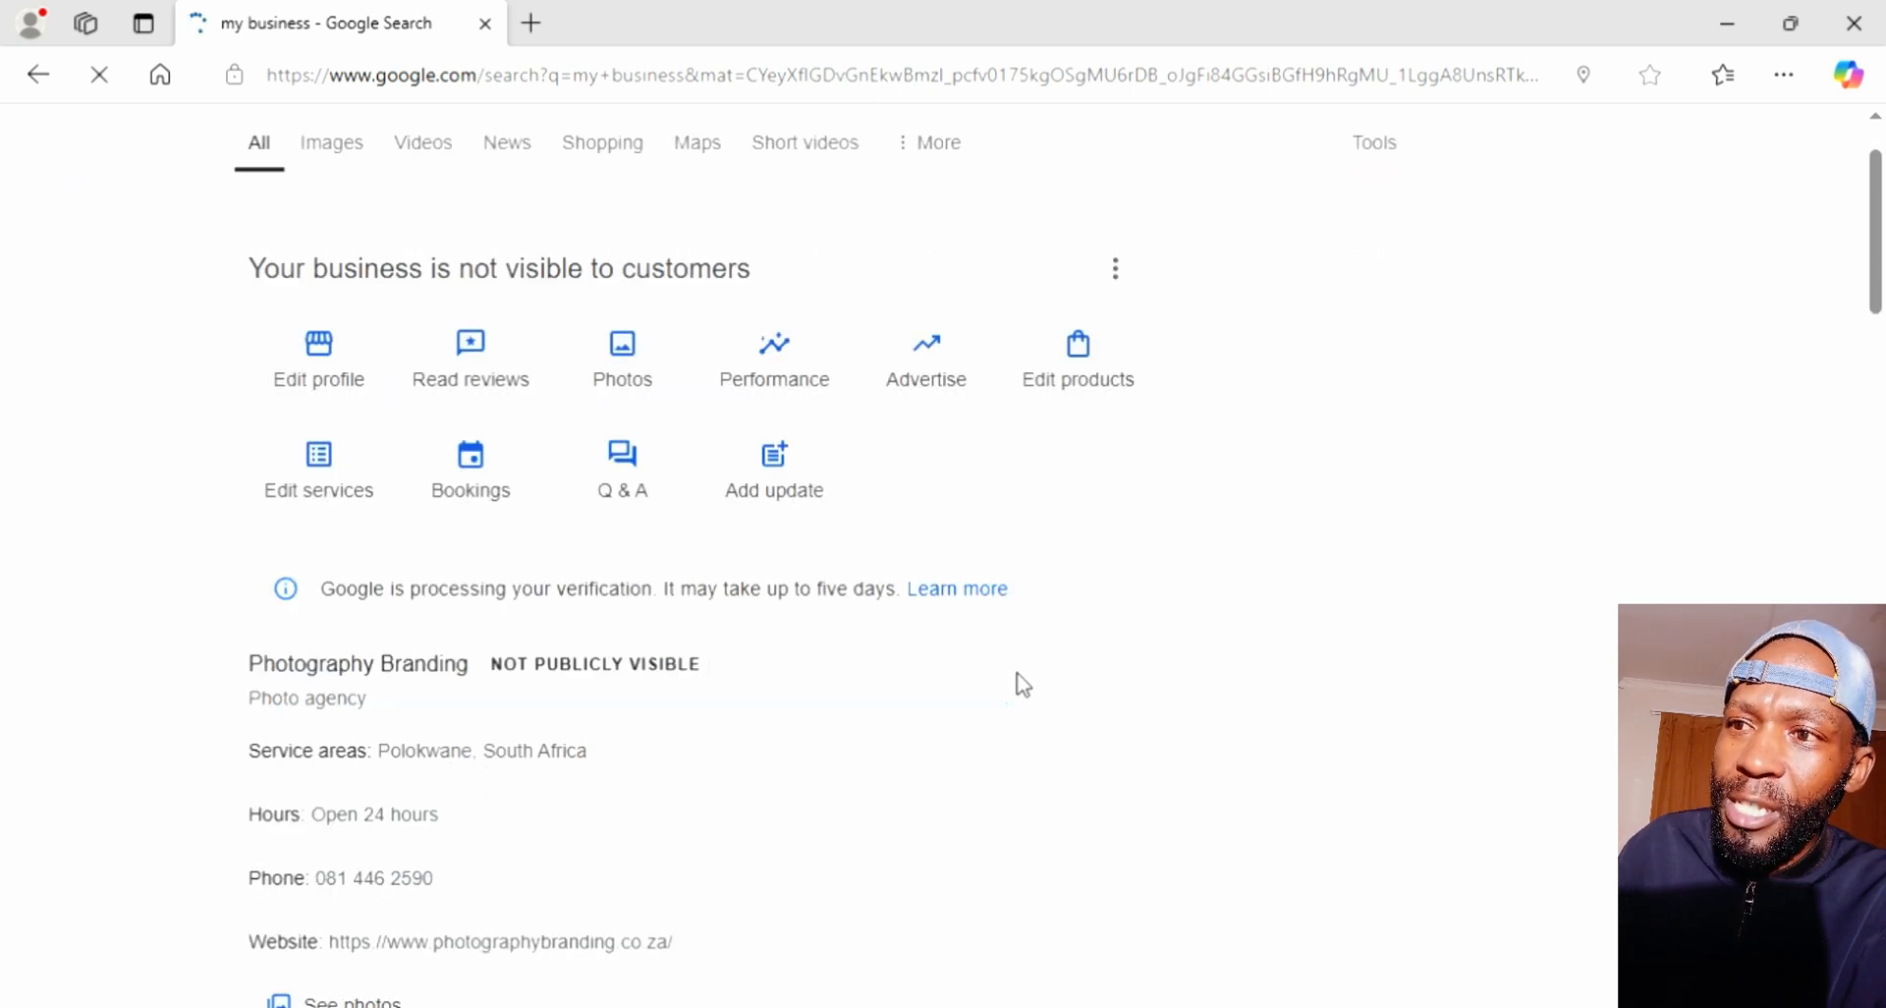
left_click_drag(312, 593, 871, 580)
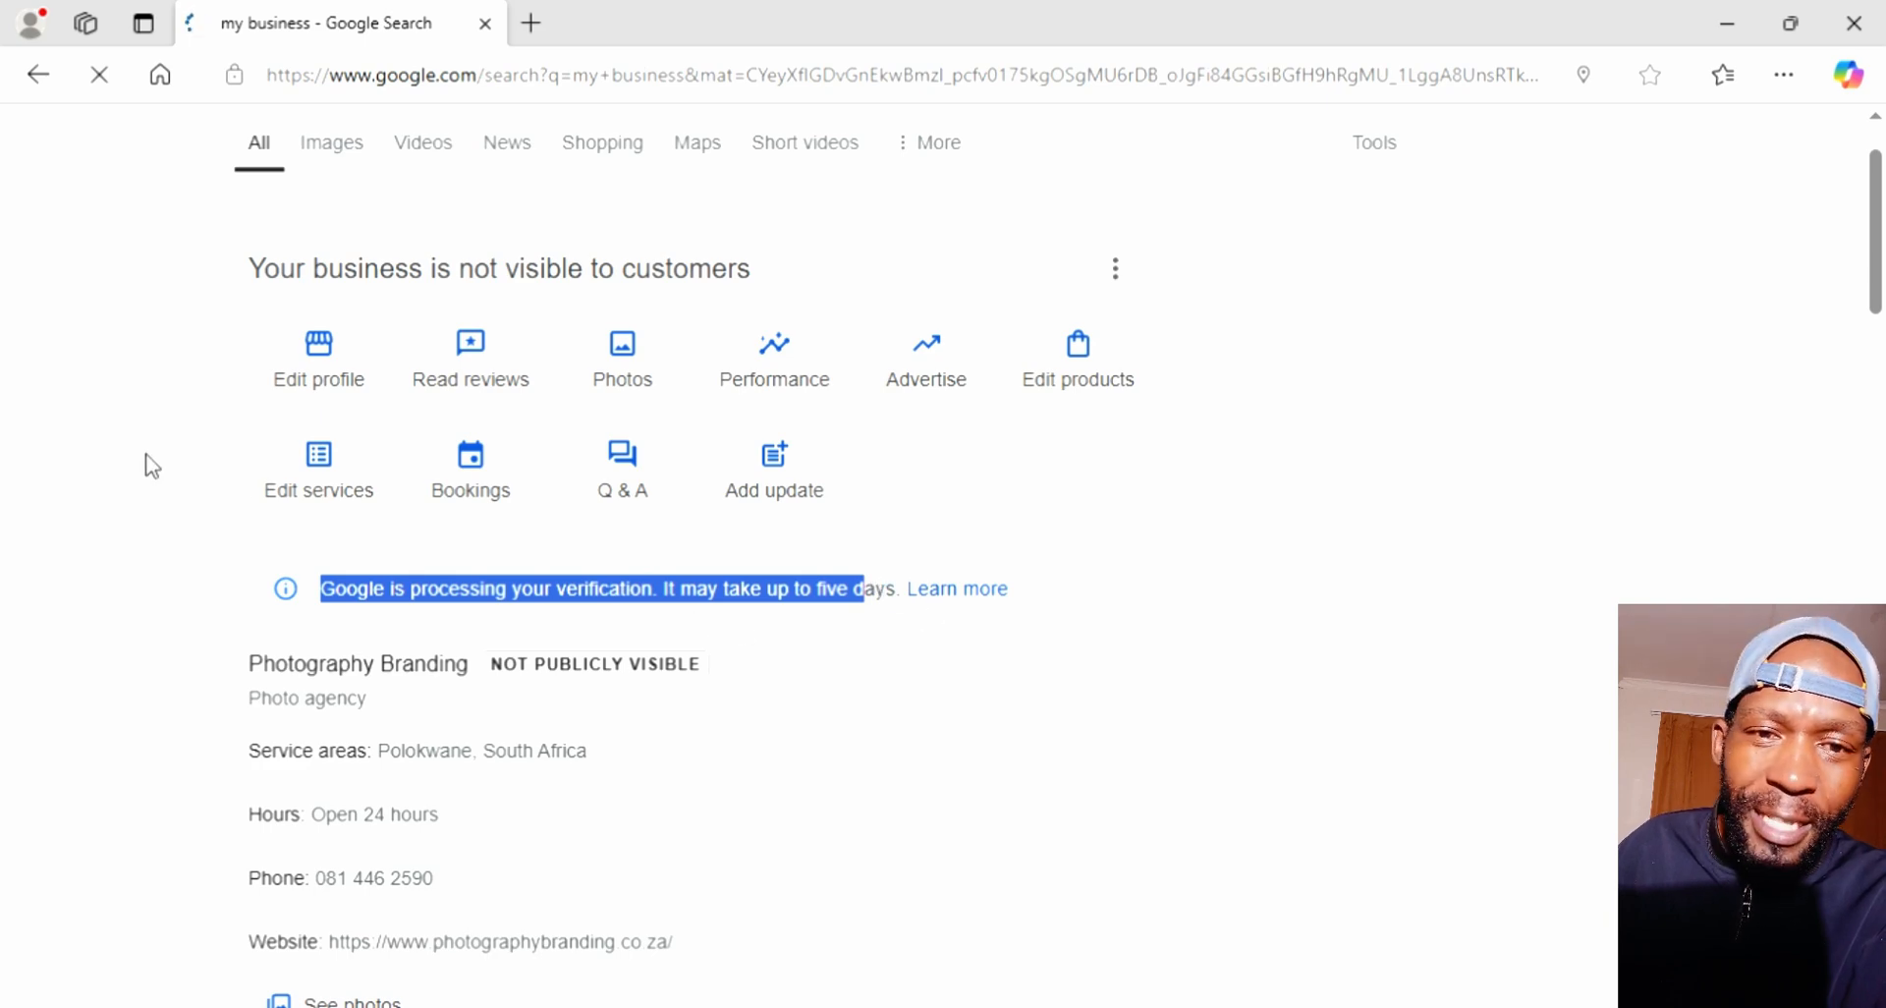
scroll(145, 463, "up", 1)
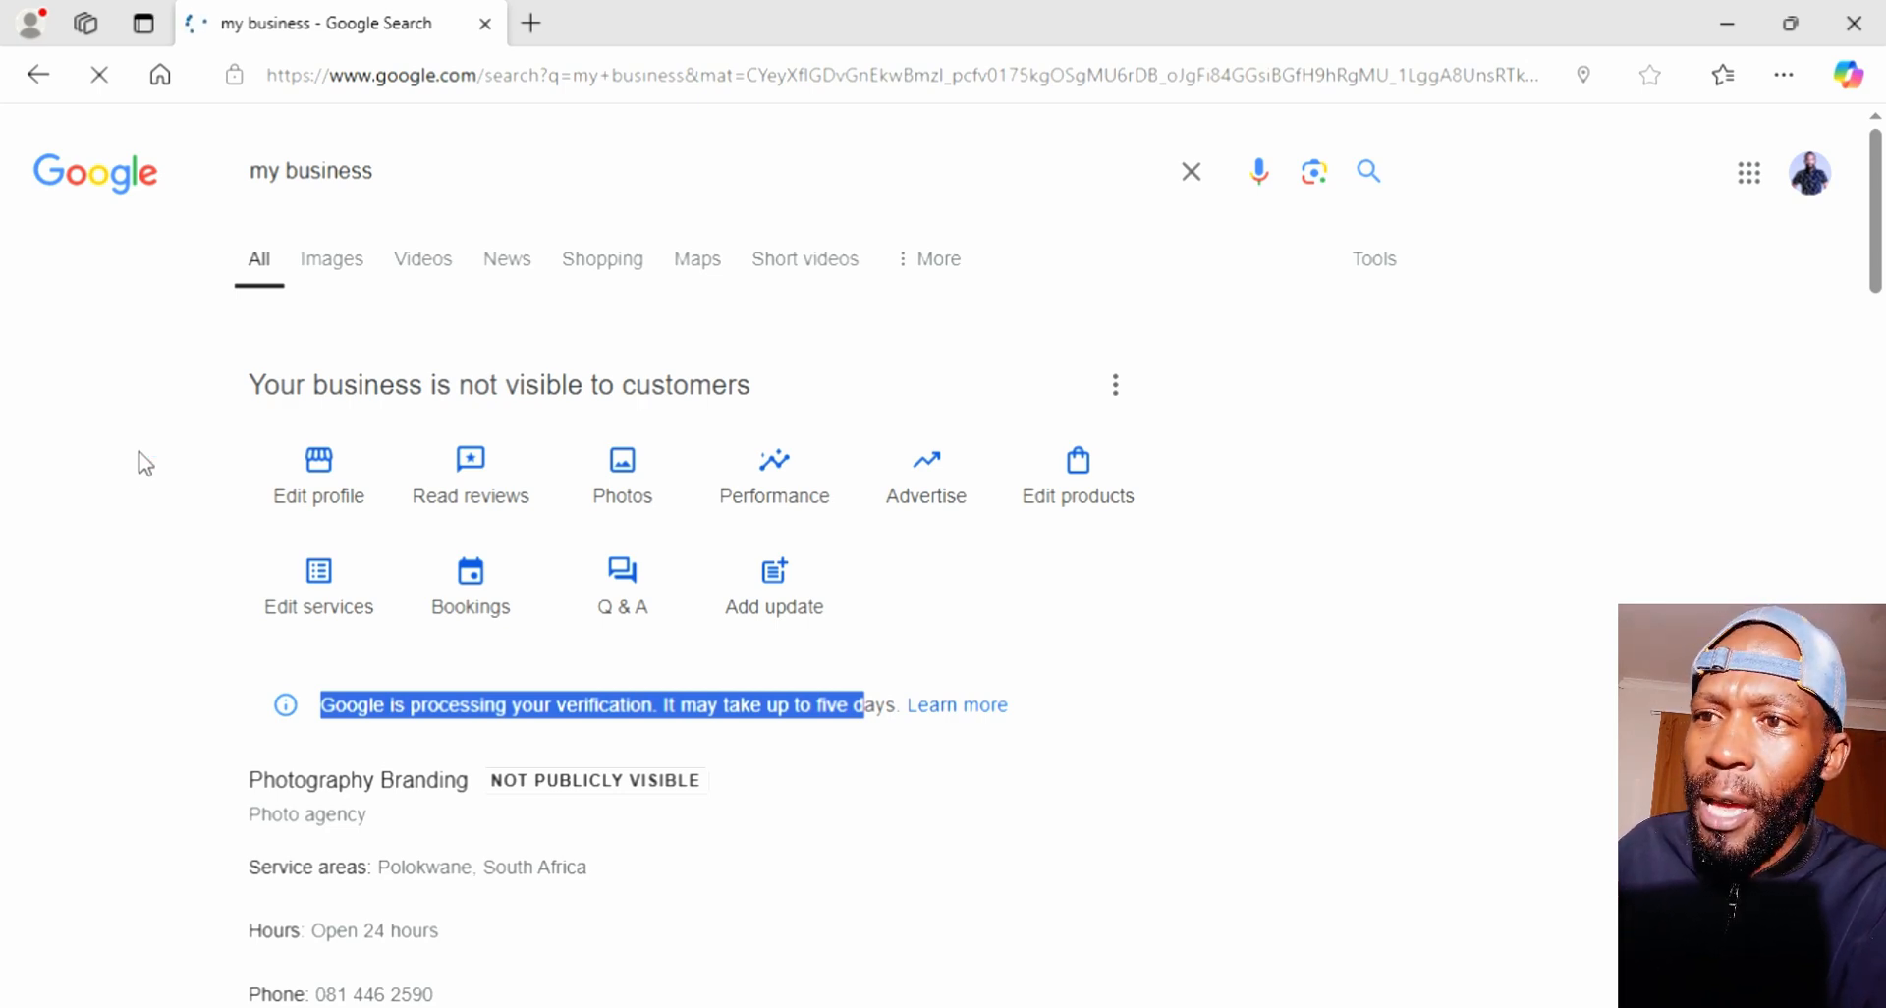
scroll(145, 462, "down", 1)
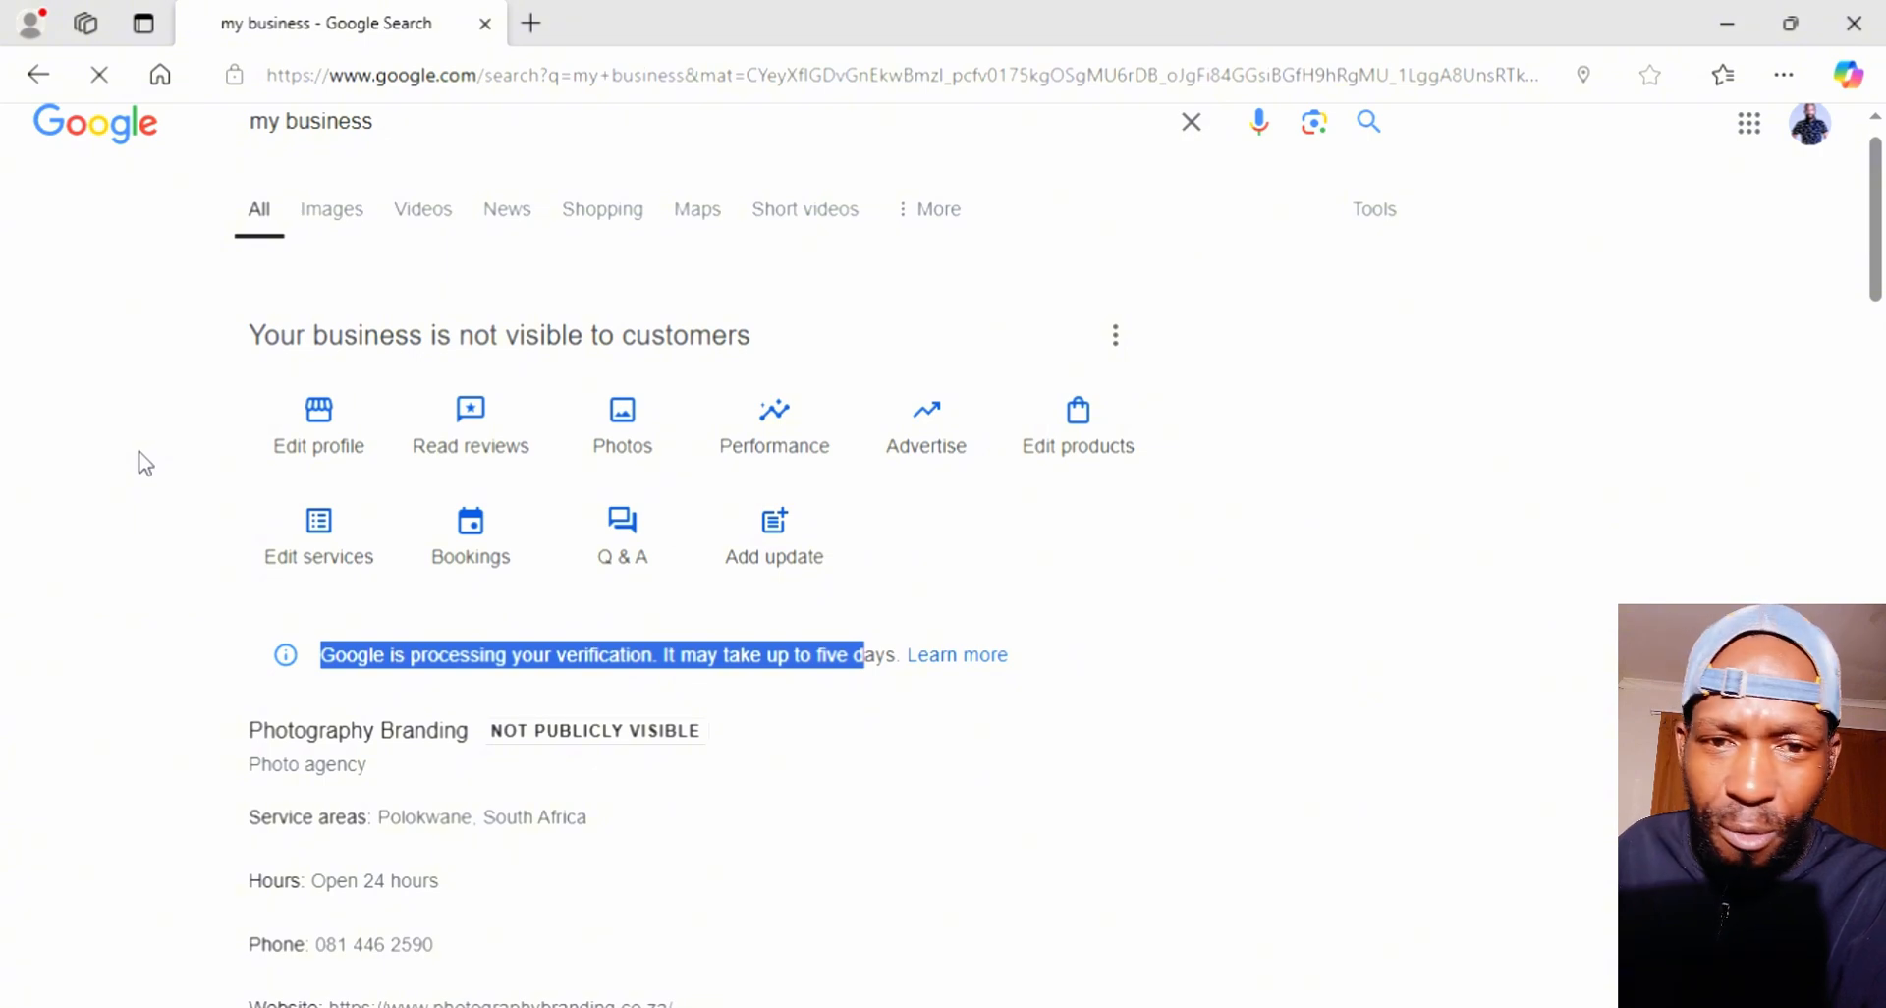